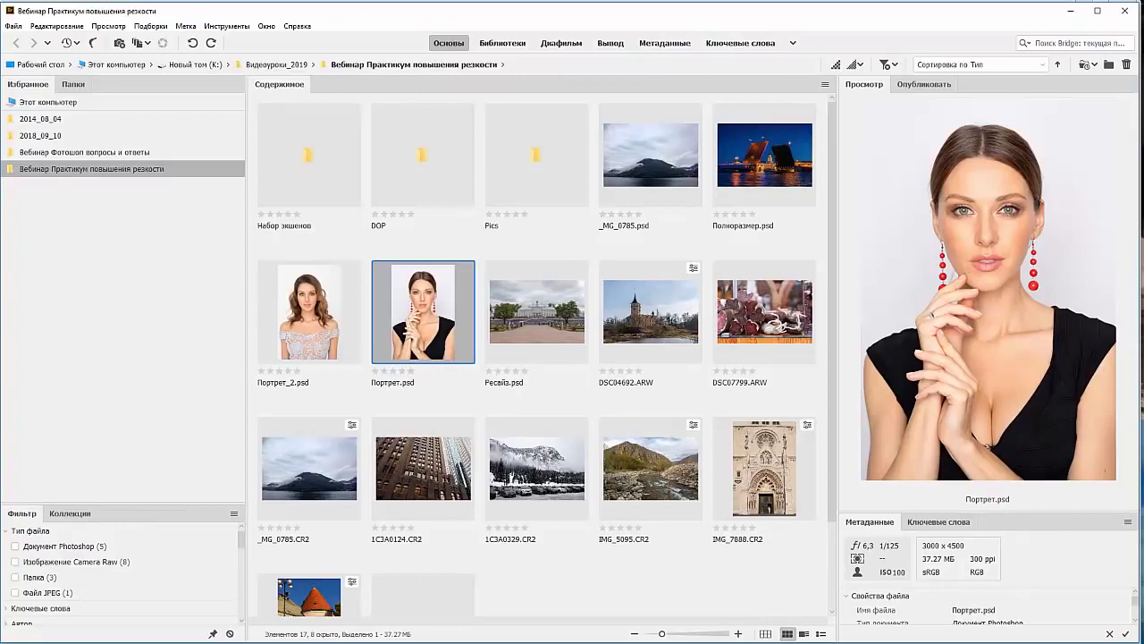
Open Портрет.psd, inspect the lips at 100%, then zoom back out to the whole portrait
{"action": "double_click", "coordinate": [422, 315]}
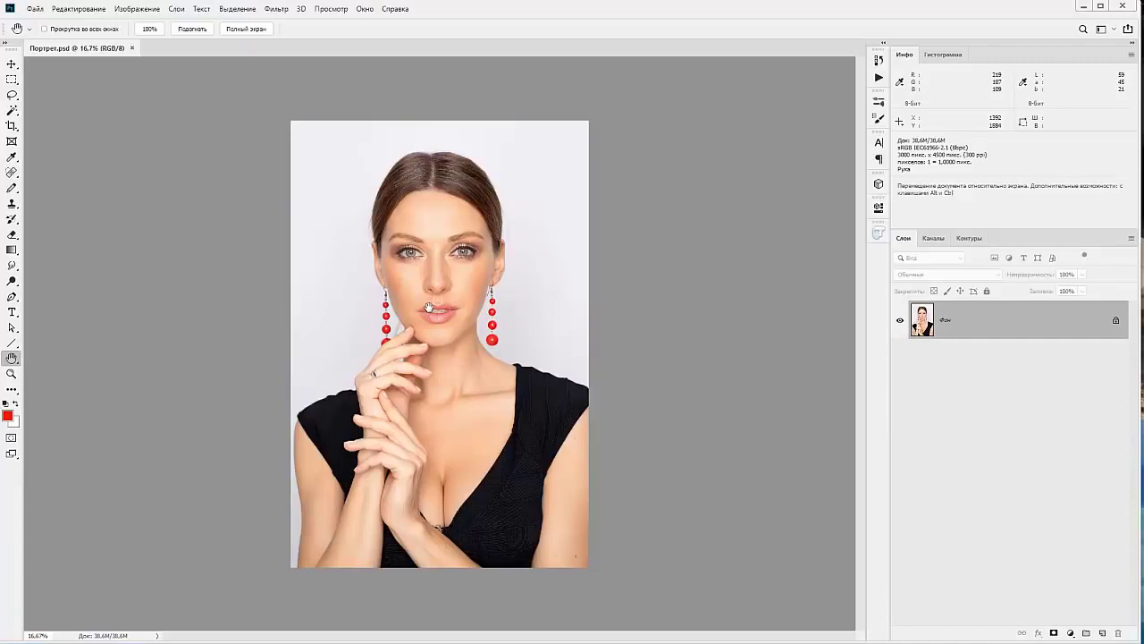
{"action": "key", "text": "ctrl+1"}
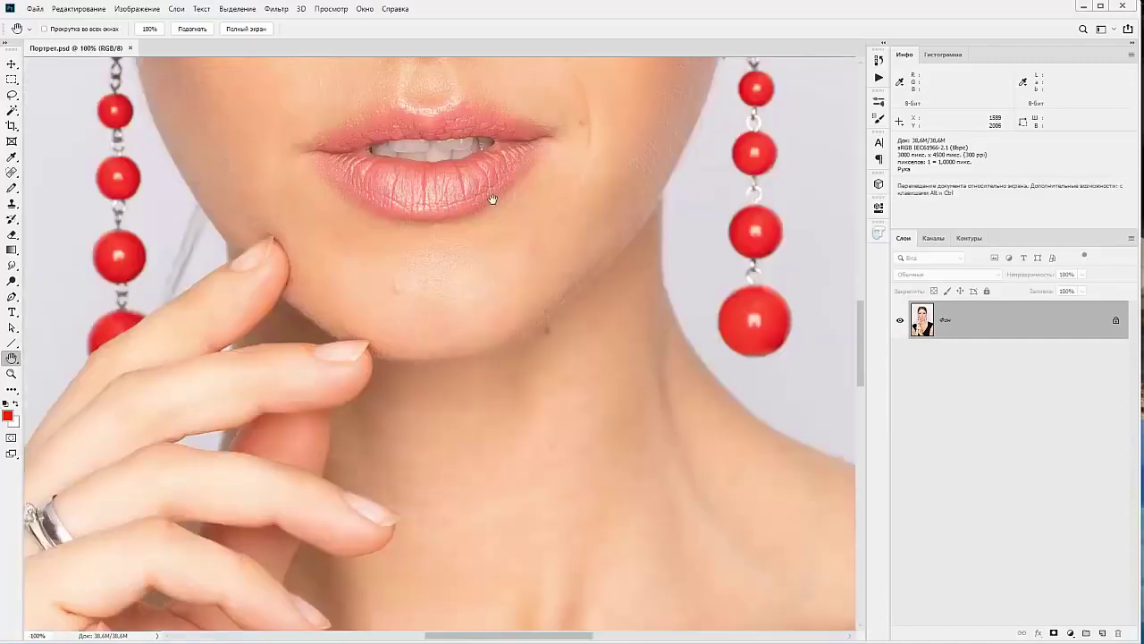
{"action": "scroll", "coordinate": [492, 198], "scroll_direction": "up", "scroll_amount": 5}
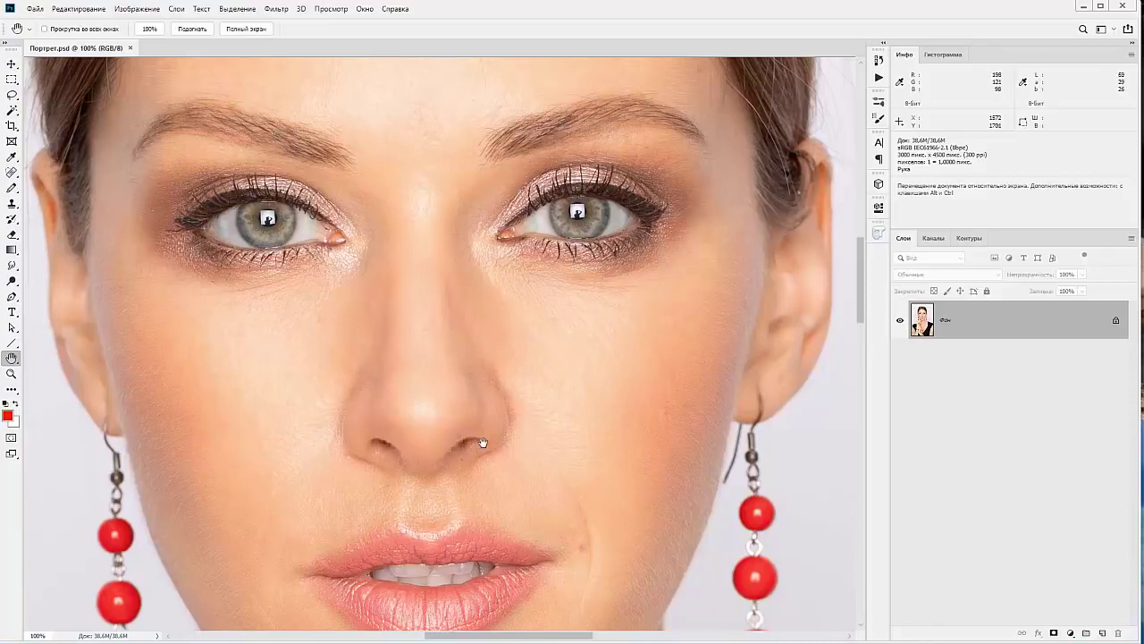
{"action": "key", "text": "ctrl"}
{"action": "key", "text": "ctrl+minus"}
{"action": "key", "text": "ctrl+minus"}
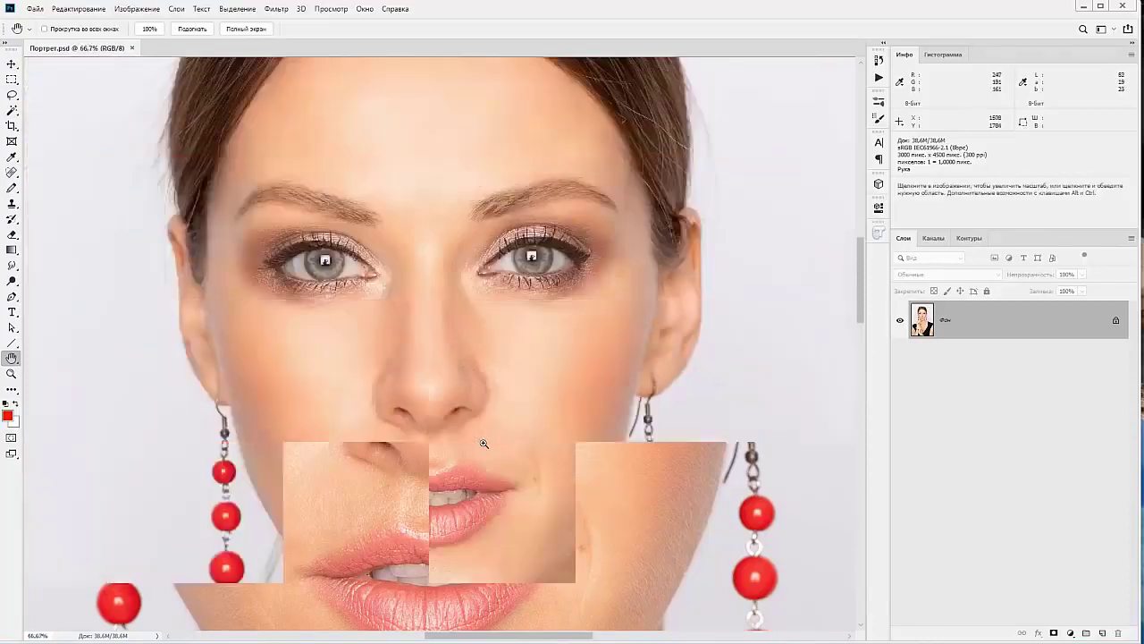
{"action": "key", "text": "ctrl+minus"}
{"action": "key", "text": "ctrl+minus"}
{"action": "key", "text": "ctrl+minus"}
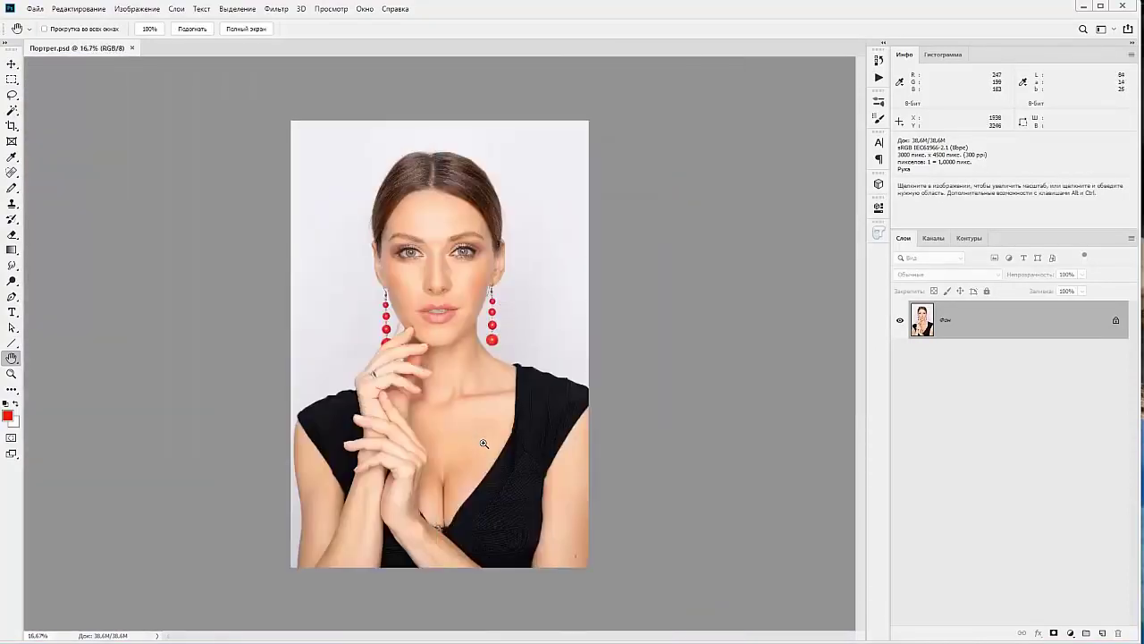
{"action": "key", "text": "ctrl+minus"}
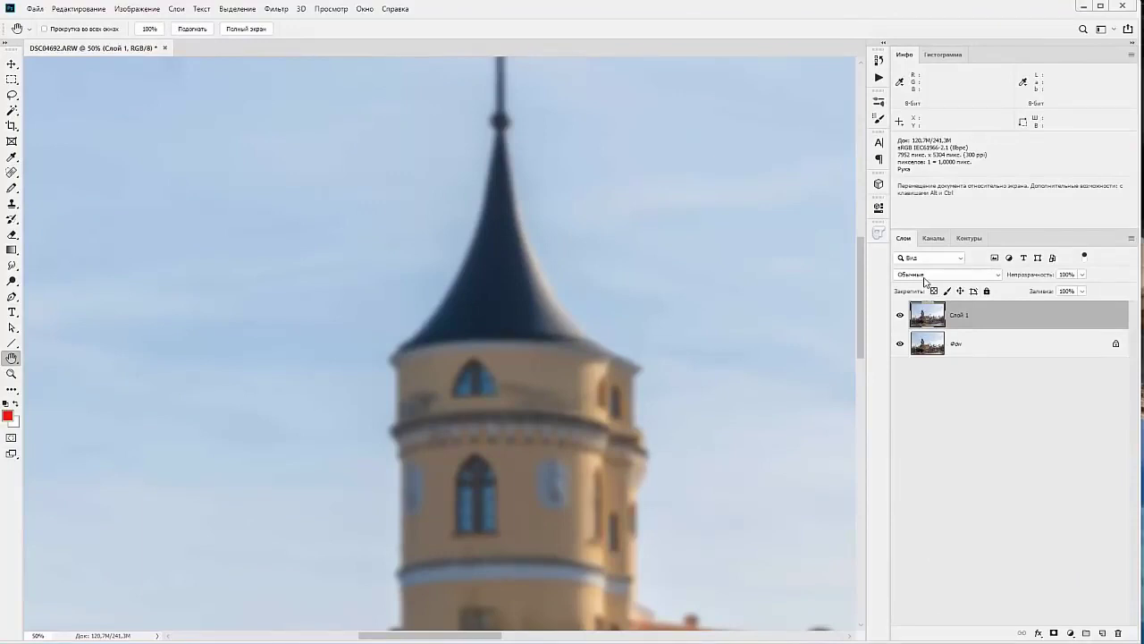
Set the blurred copy's blend mode to Осветление основы and invert it into a line drawing
{"action": "left_click", "coordinate": [923, 275]}
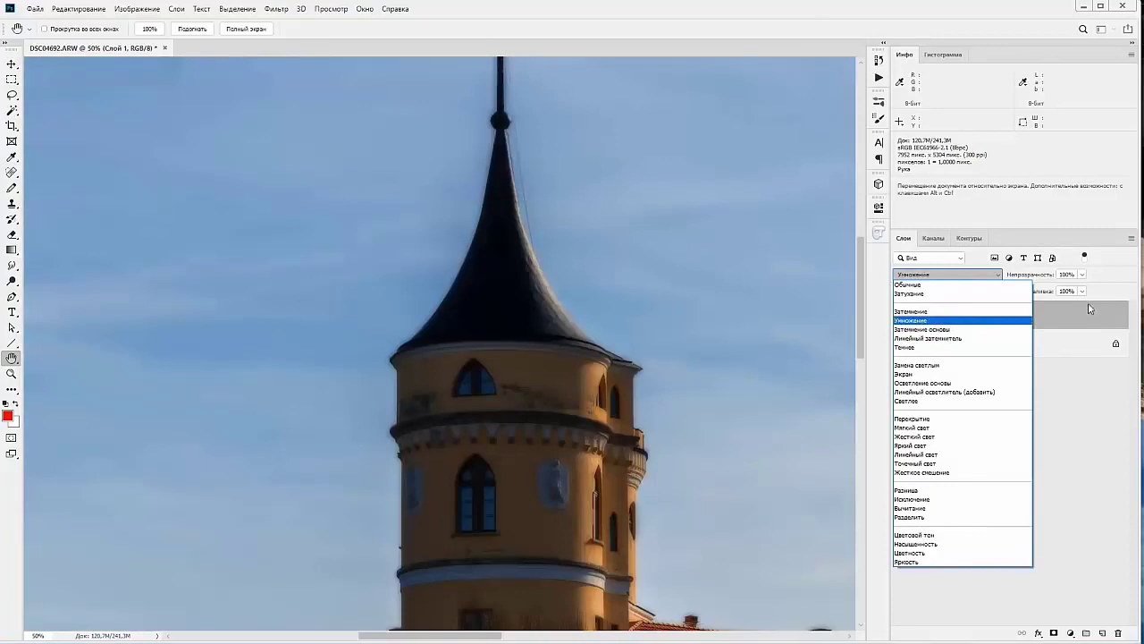
{"action": "left_click", "coordinate": [967, 284]}
{"action": "left_click", "coordinate": [969, 278]}
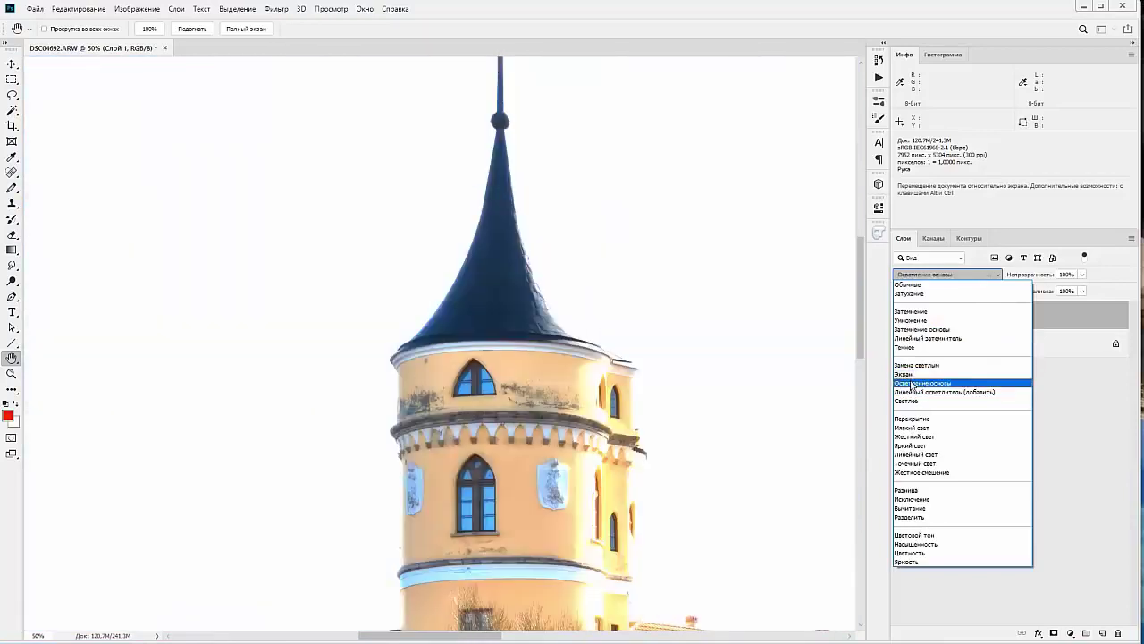
{"action": "left_click", "coordinate": [921, 383]}
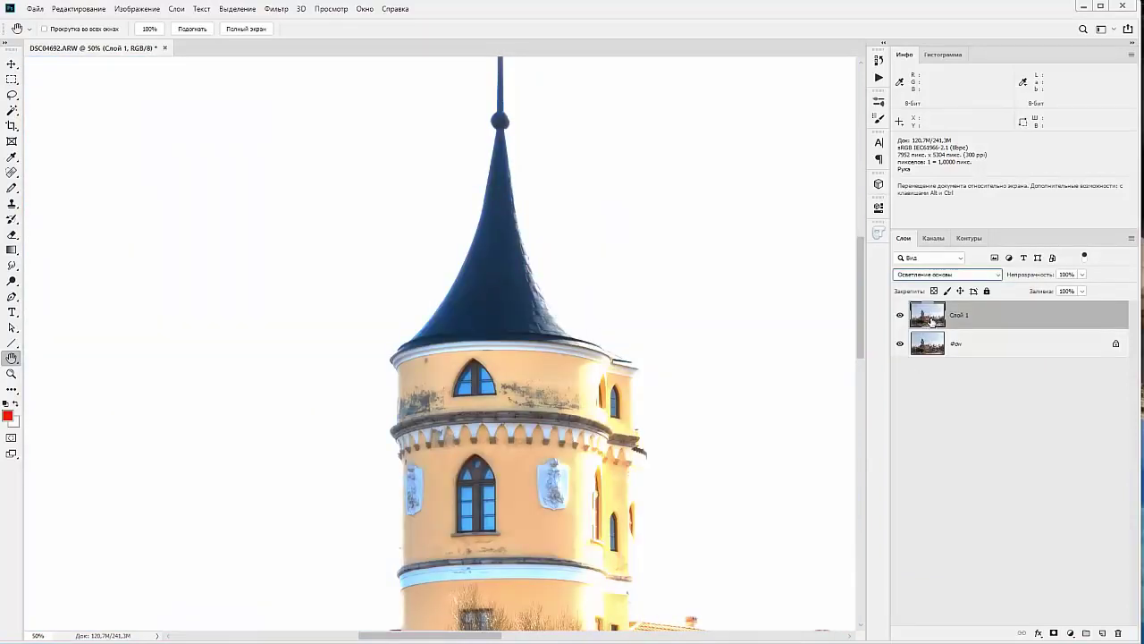
{"action": "key", "text": "ctrl+i"}
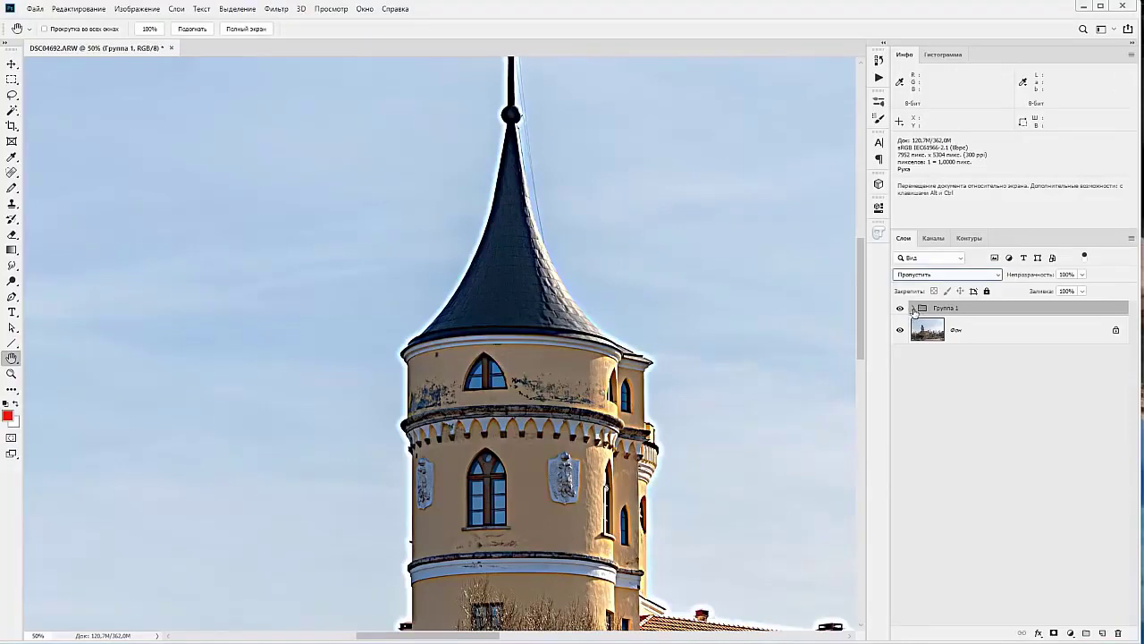
Expand Группа 1 to show Слой 2 and Слой 3, then delete it to restore the lone Фон layer
{"action": "left_click", "coordinate": [913, 308]}
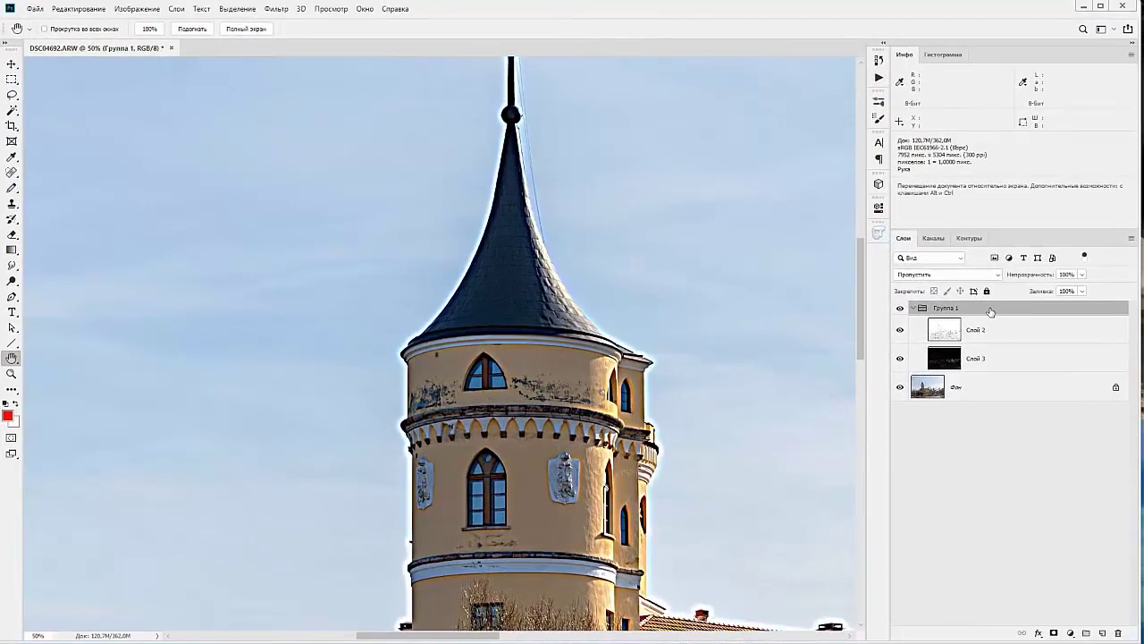
{"action": "key", "text": "Delete"}
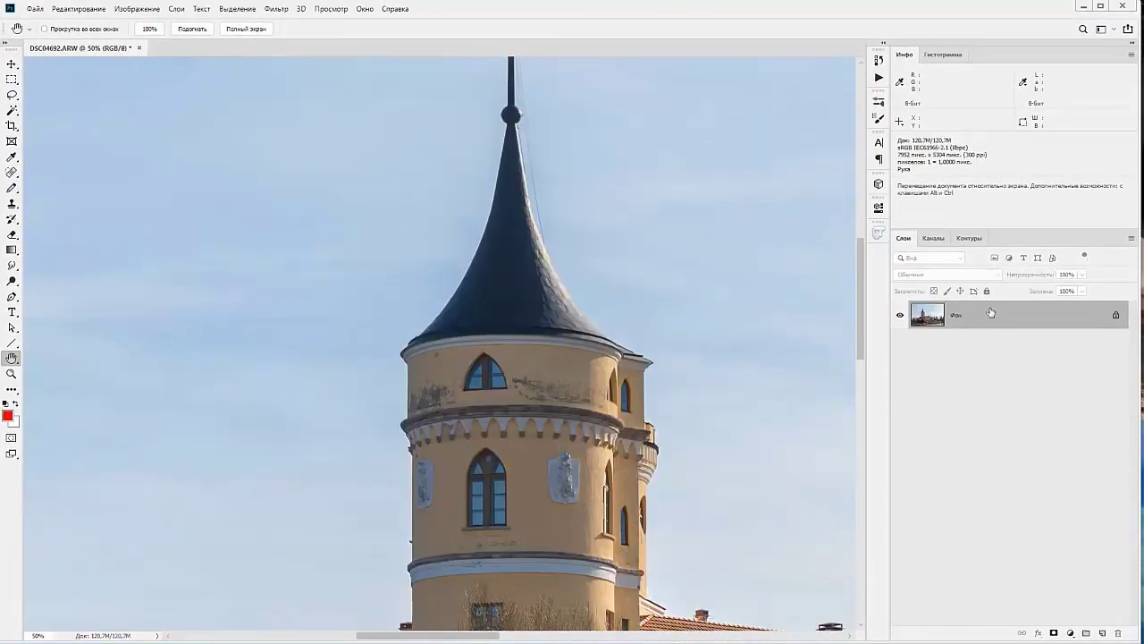
Fit the castle photo in the window, then close it without saving changes
{"action": "key", "text": "ctrl+0"}
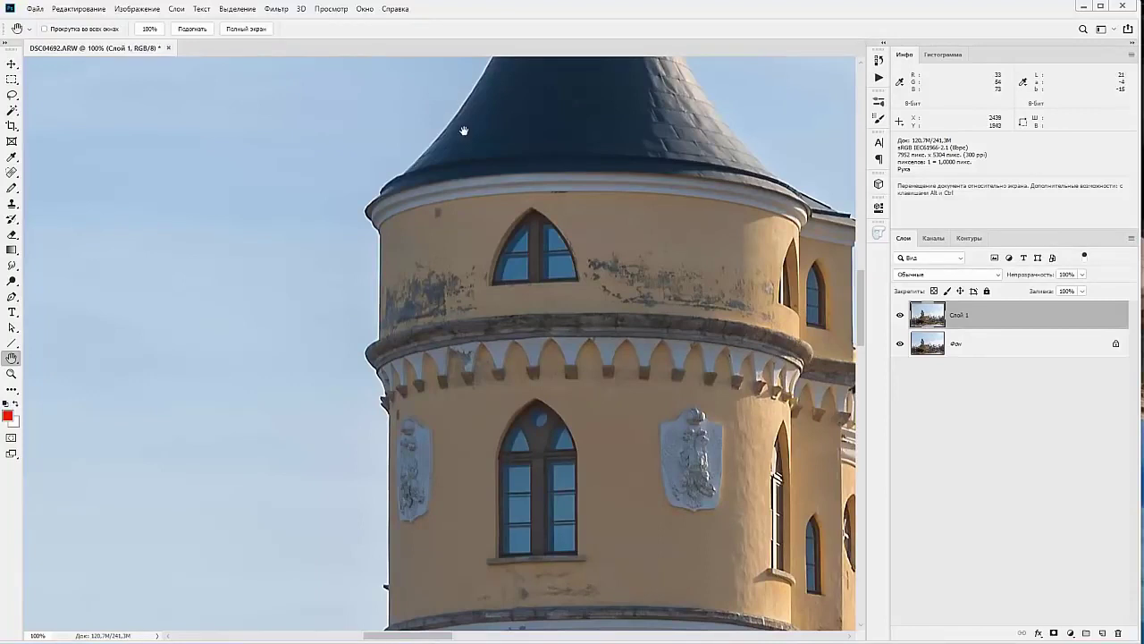
{"action": "left_click", "coordinate": [168, 51]}
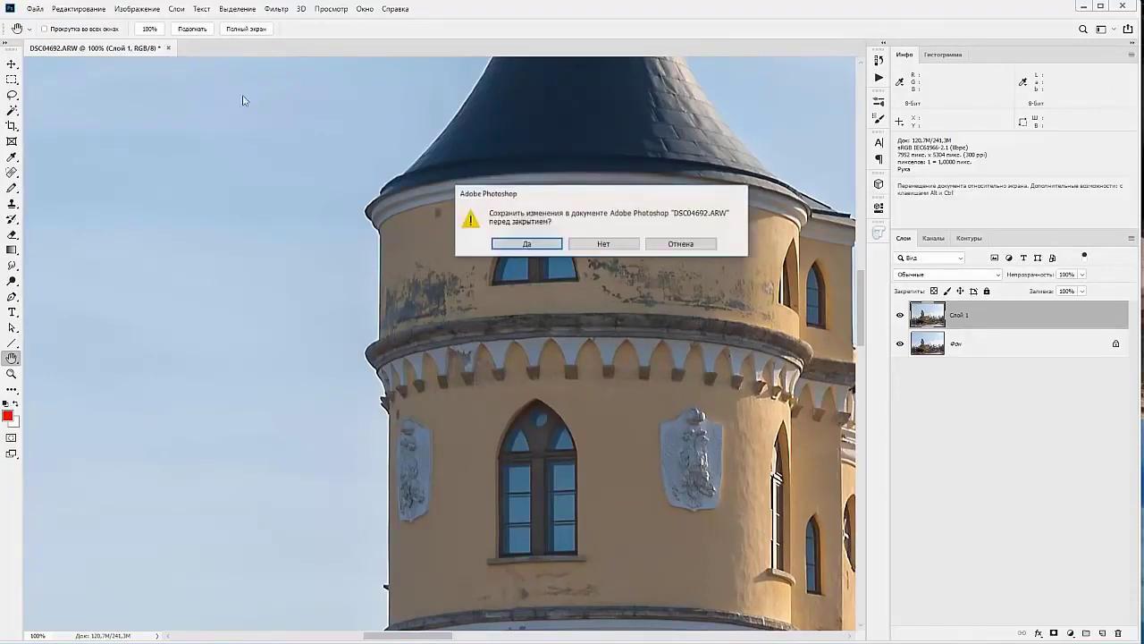
{"action": "left_click", "coordinate": [604, 245]}
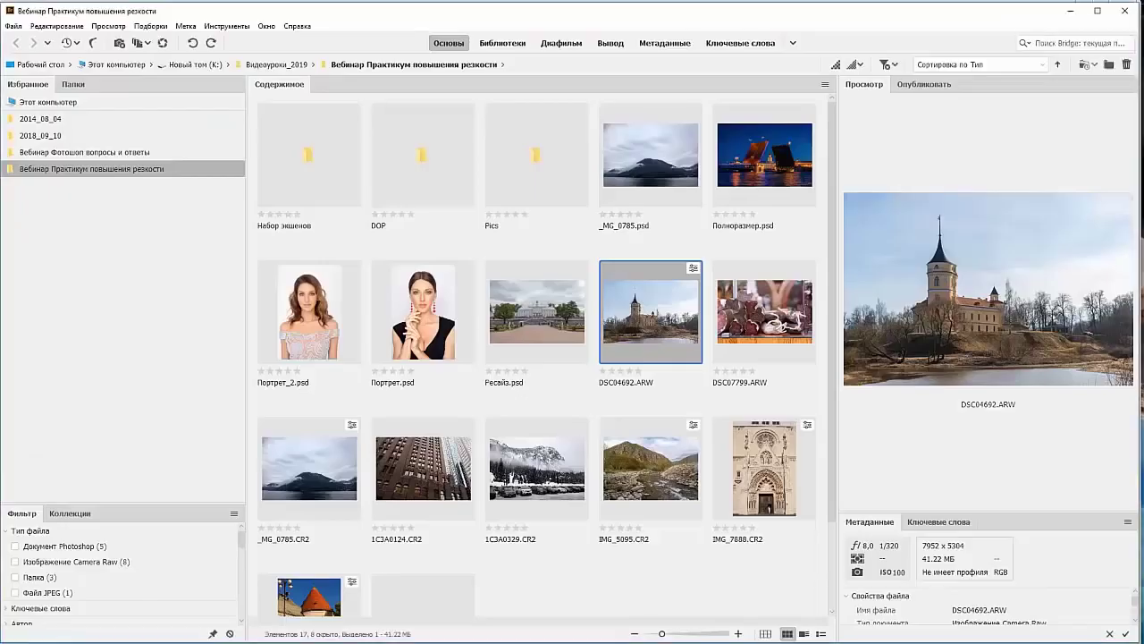
Open Цветовые ореолы.jpg from Adobe Bridge in Photoshop
{"action": "scroll", "coordinate": [655, 319], "scroll_direction": "down", "scroll_amount": 3}
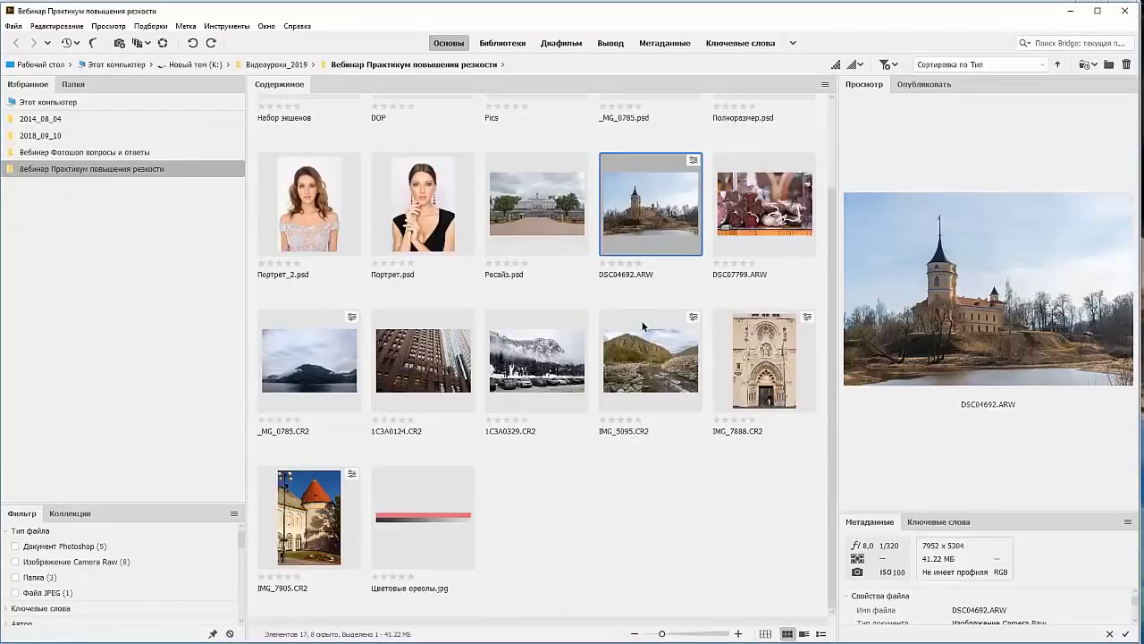
{"action": "left_click", "coordinate": [389, 520]}
{"action": "double_click", "coordinate": [414, 507]}
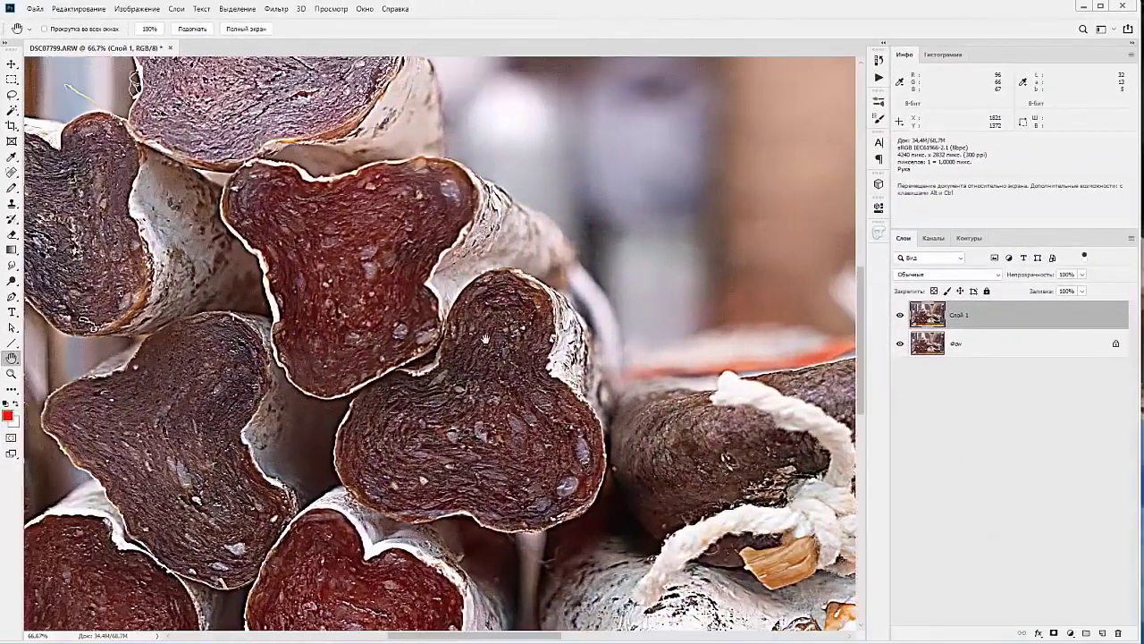
{"action": "left_click", "coordinate": [900, 315]}
{"action": "left_click", "coordinate": [901, 315]}
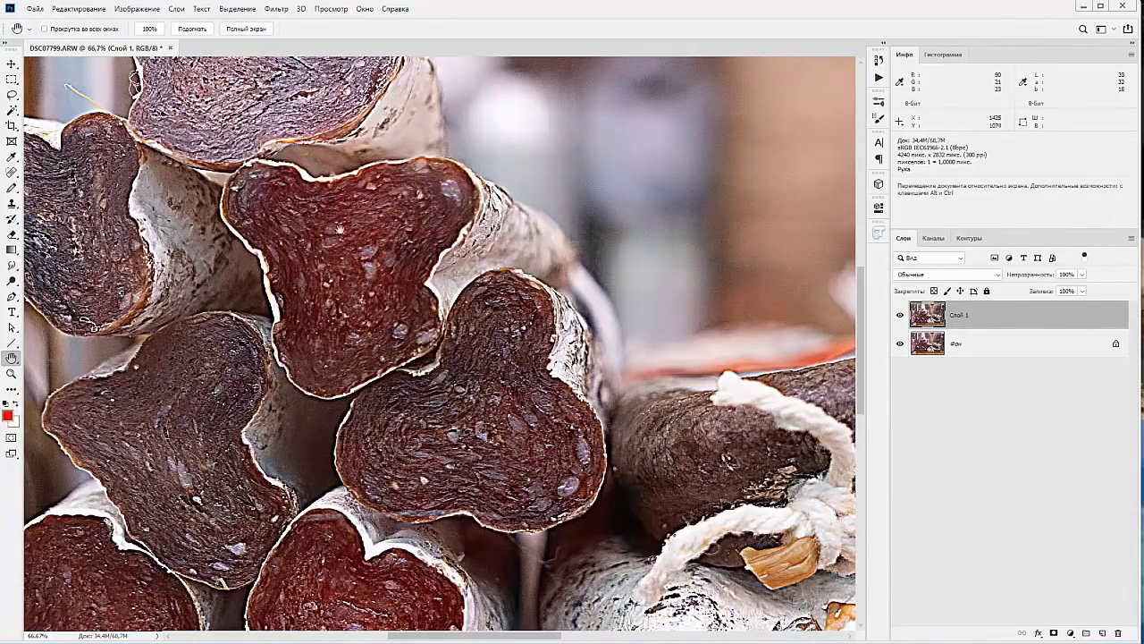
{"action": "left_click", "coordinate": [901, 315]}
{"action": "left_click", "coordinate": [901, 316]}
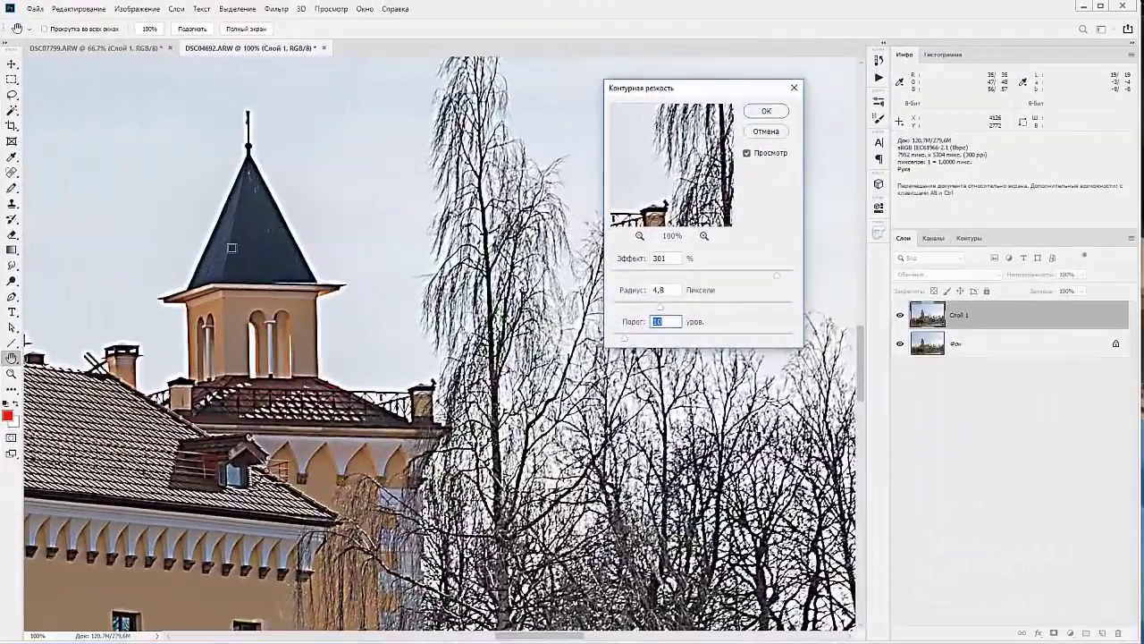
Preview the sharpening on the spire tip and lower Слой 1 копия opacity to about 60%
{"action": "mouse_move", "coordinate": [217, 243]}
{"action": "left_mouse_down"}
{"action": "mouse_move", "coordinate": [547, 211]}
{"action": "mouse_move", "coordinate": [397, 241]}
{"action": "left_mouse_up"}
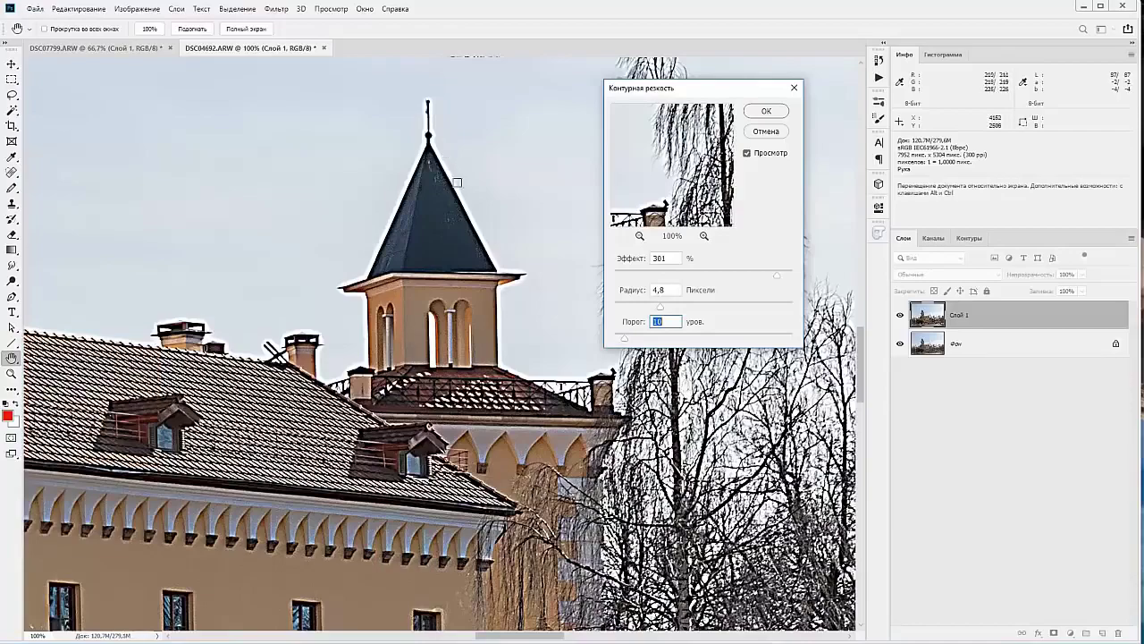
{"action": "left_click", "coordinate": [454, 162]}
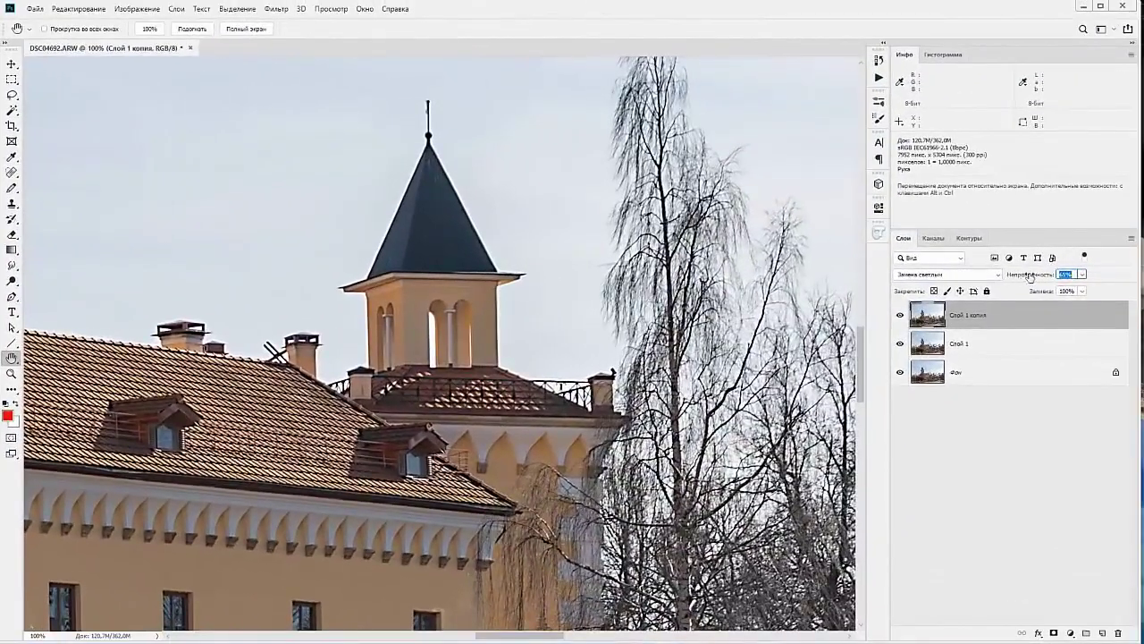
{"action": "mouse_move", "coordinate": [1030, 277]}
{"action": "left_mouse_down"}
{"action": "mouse_move", "coordinate": [1140, 259]}
{"action": "mouse_move", "coordinate": [1037, 280]}
{"action": "left_mouse_up"}
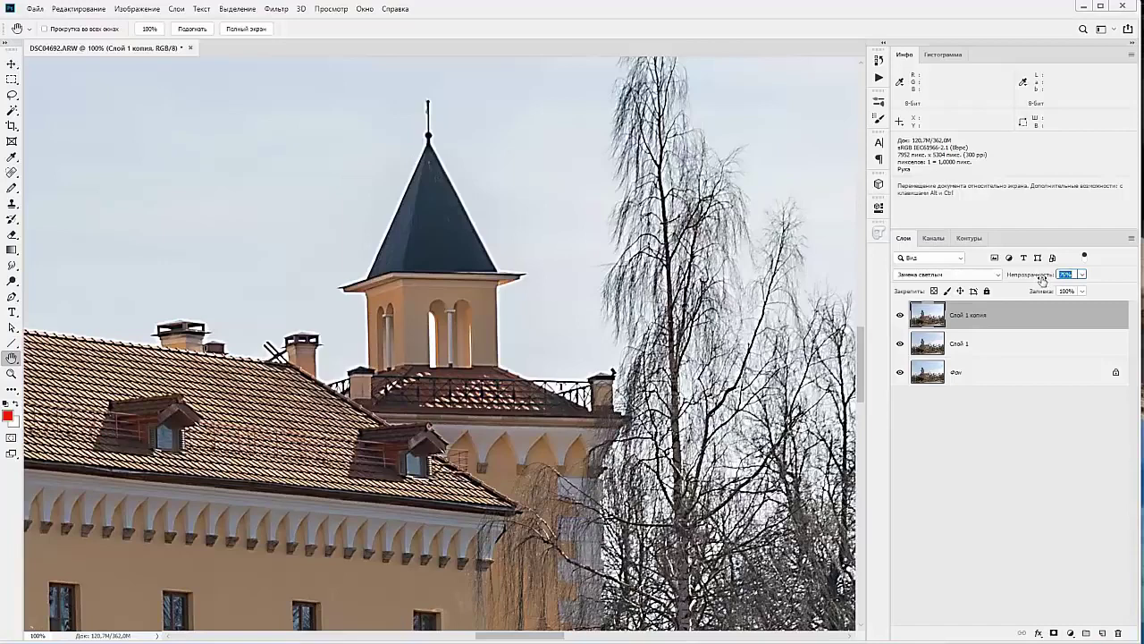
{"action": "left_click_drag", "start_coordinate": [1042, 280], "coordinate": [1038, 280]}
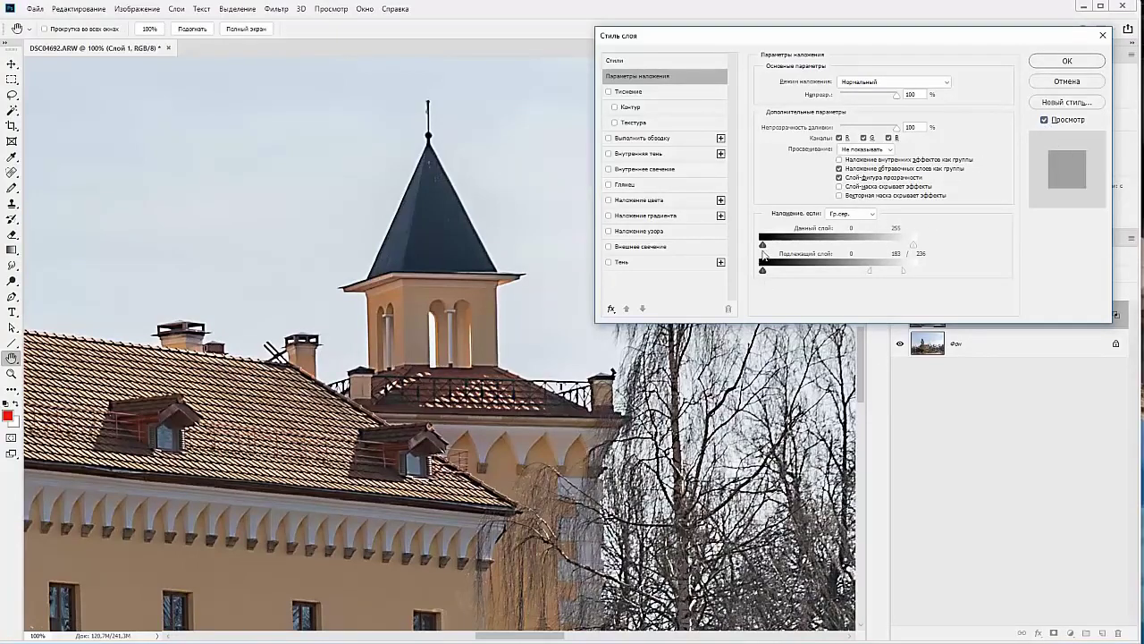
Move Слой 1's underlying-layer black Blend If slider to 27
{"action": "left_click_drag", "start_coordinate": [763, 270], "coordinate": [803, 280]}
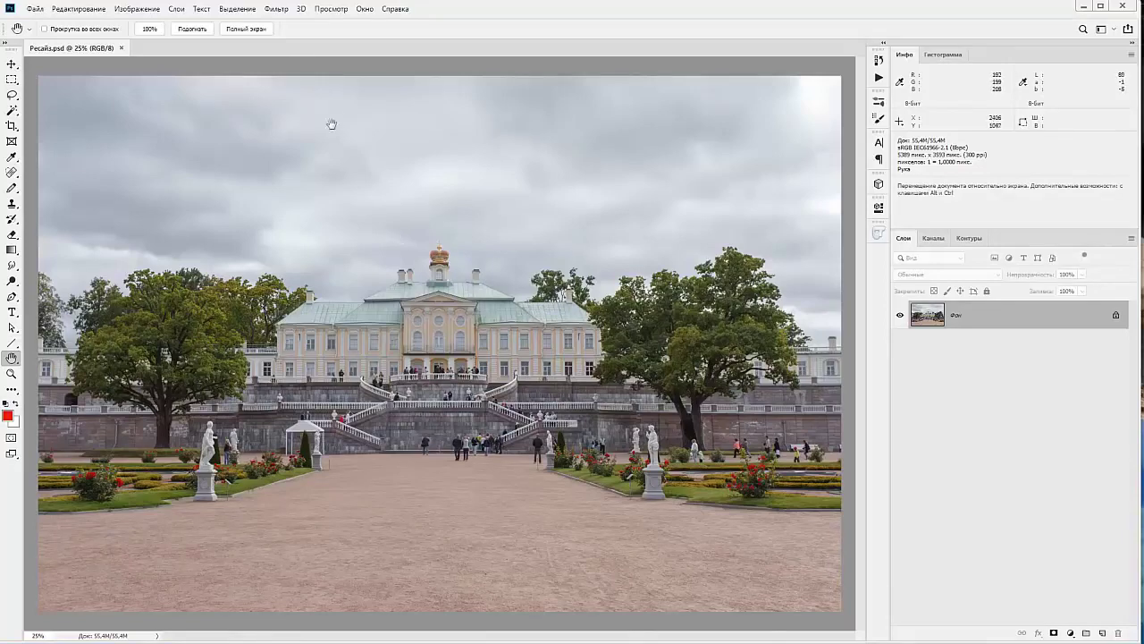
Browse the Filter menu, dismiss it, and reopen it to reach Другое > Краевой контраст
{"action": "left_click", "coordinate": [275, 10]}
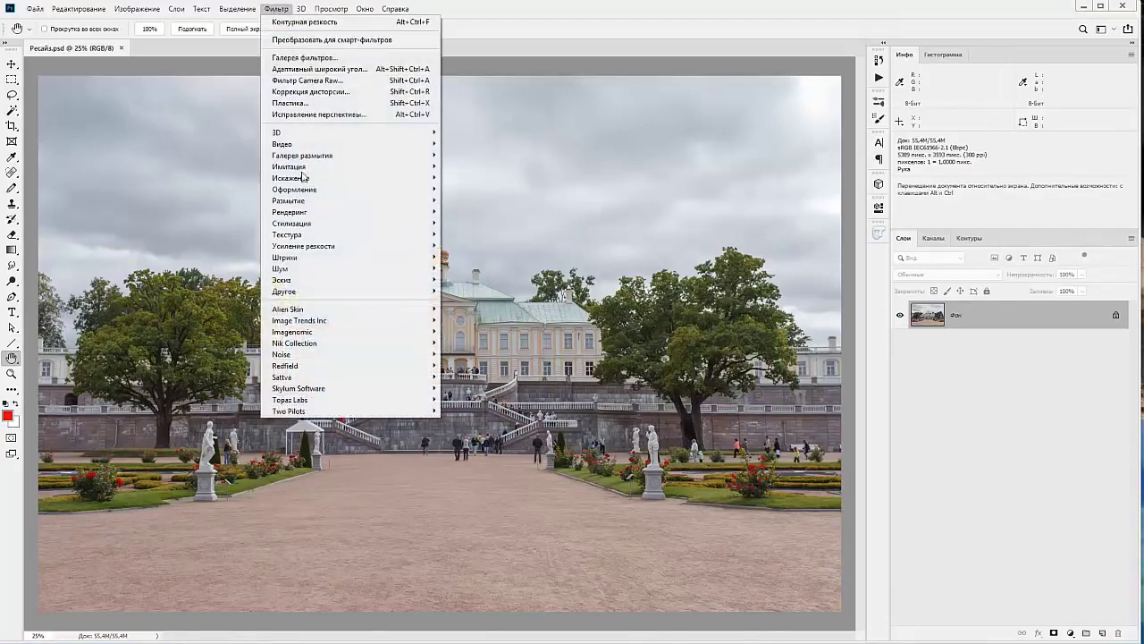
{"action": "mouse_move", "coordinate": [349, 290]}
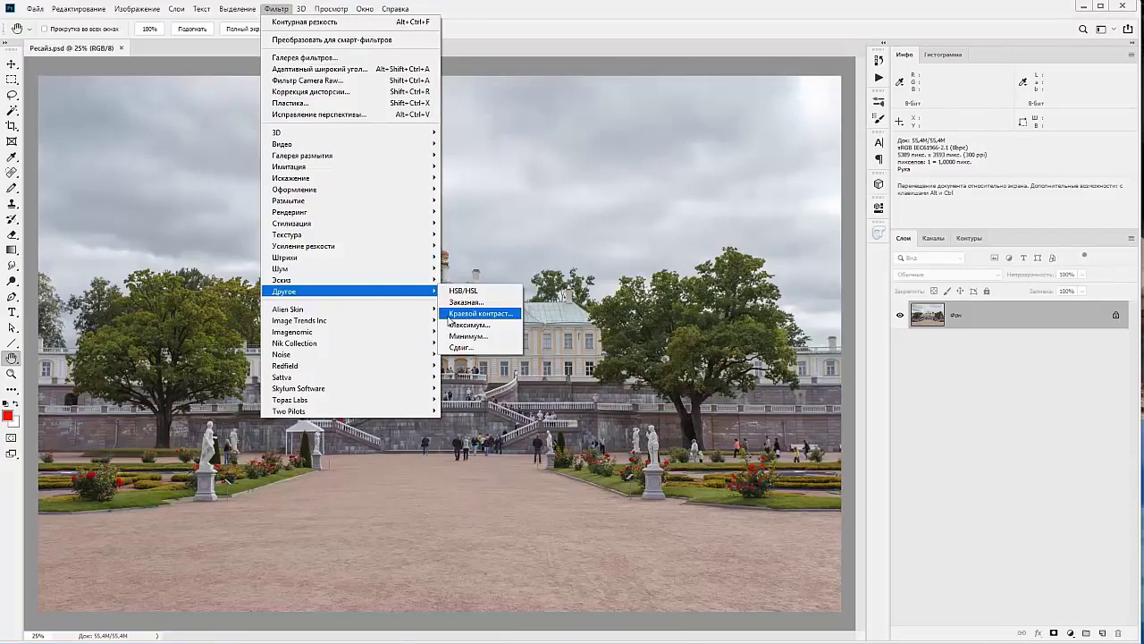
{"action": "left_click", "coordinate": [507, 32]}
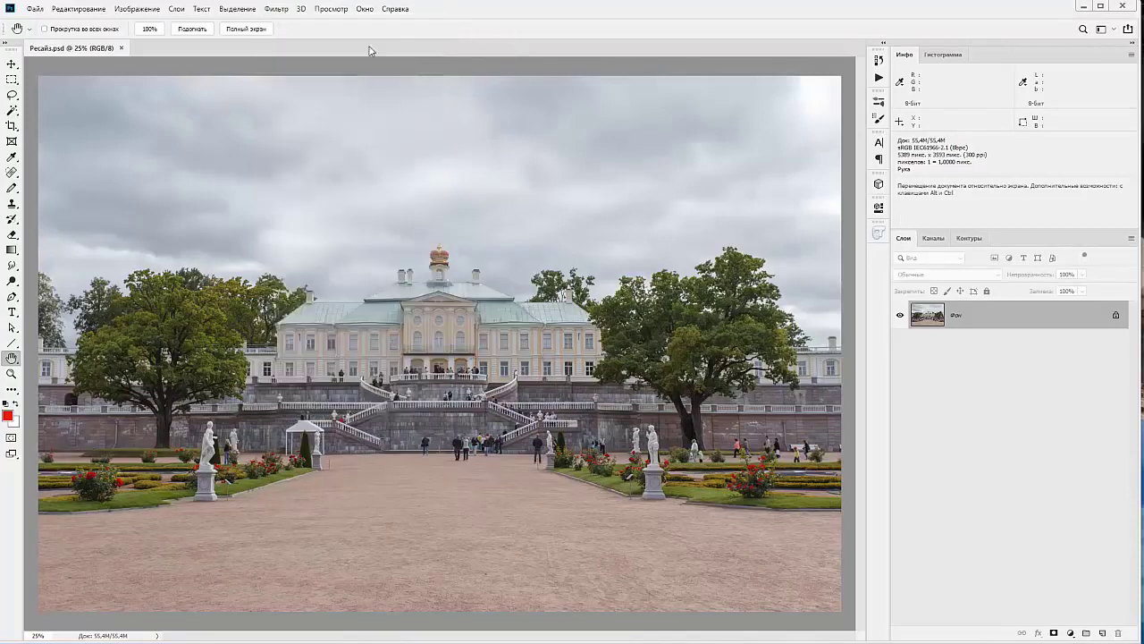
{"action": "left_click", "coordinate": [280, 10]}
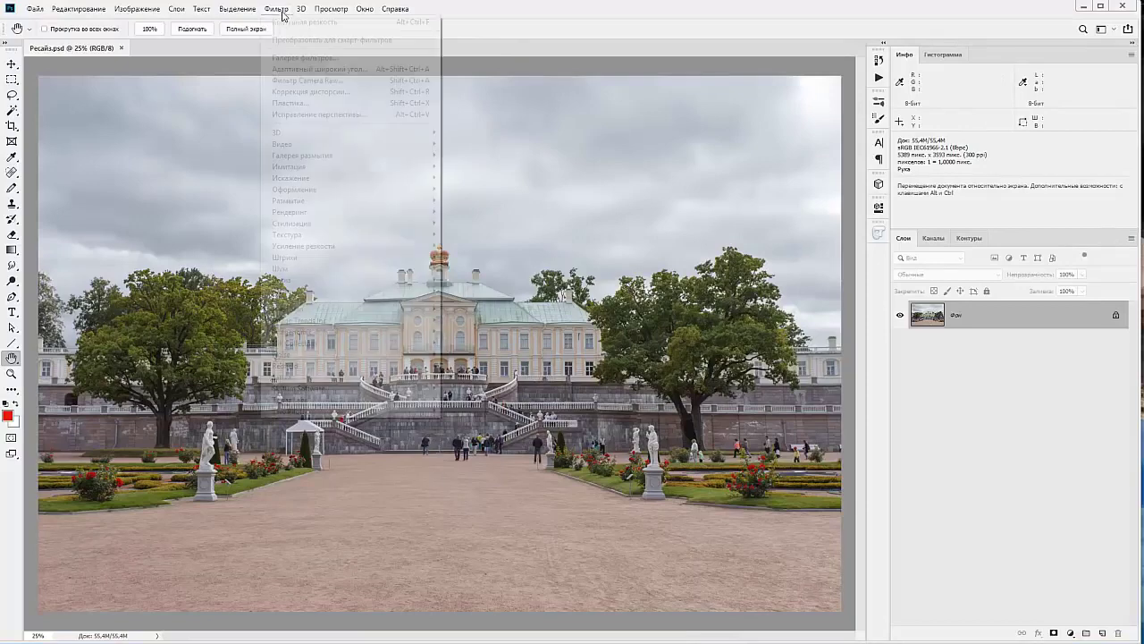
{"action": "mouse_move", "coordinate": [284, 292]}
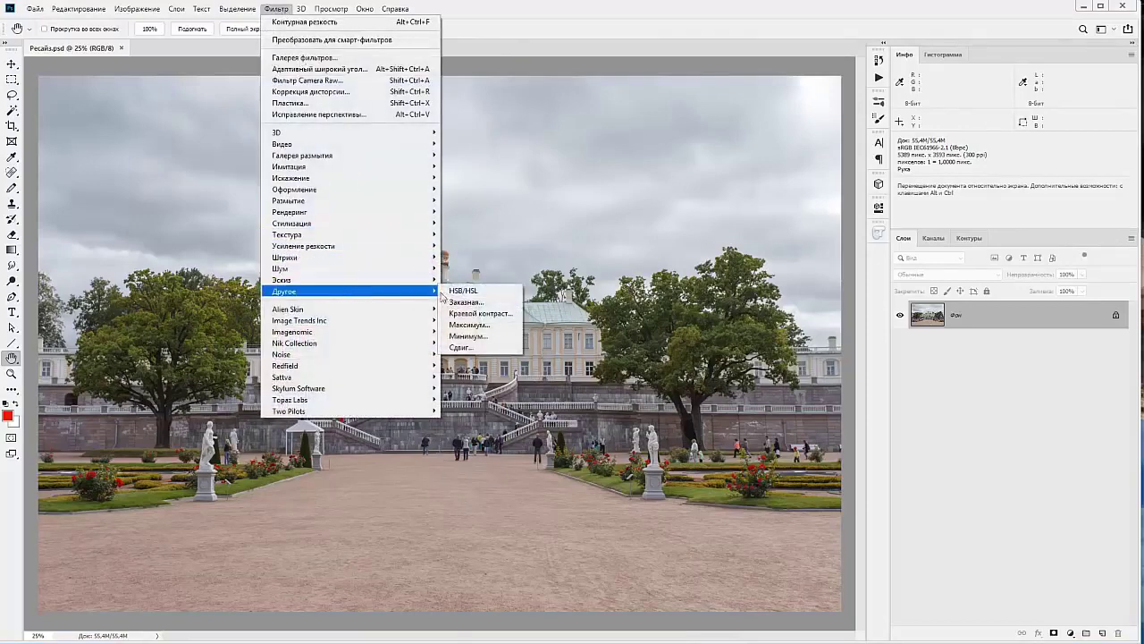
Open Краевой контраст, move its dialog to the centre, and set the radius to 2,5 px
{"action": "left_click", "coordinate": [481, 319]}
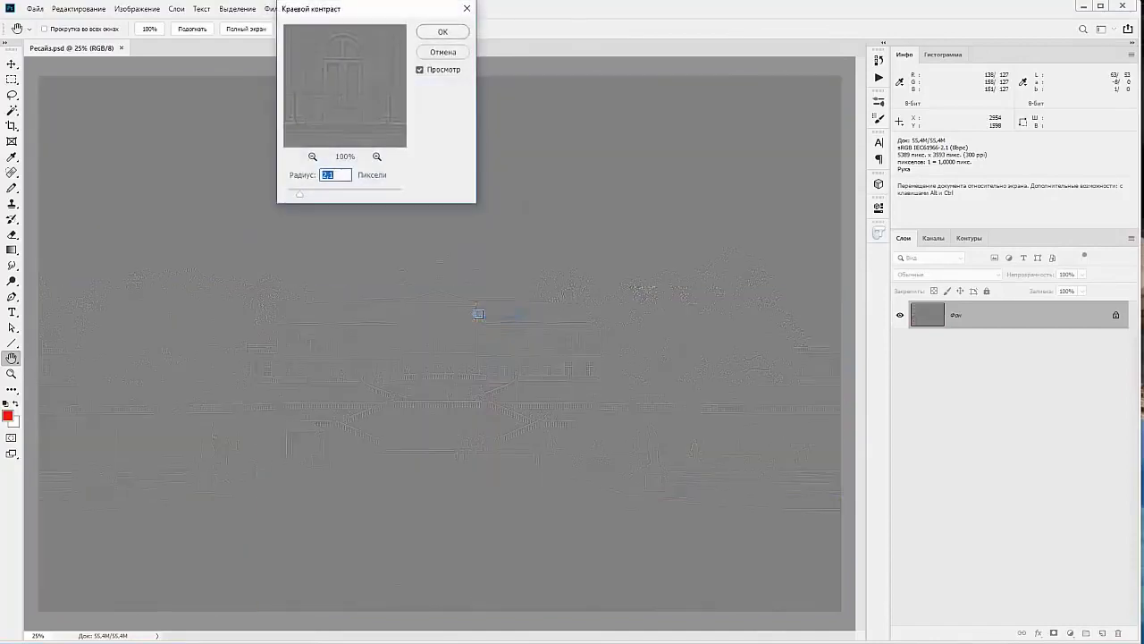
{"action": "left_click_drag", "start_coordinate": [419, 8], "coordinate": [517, 104]}
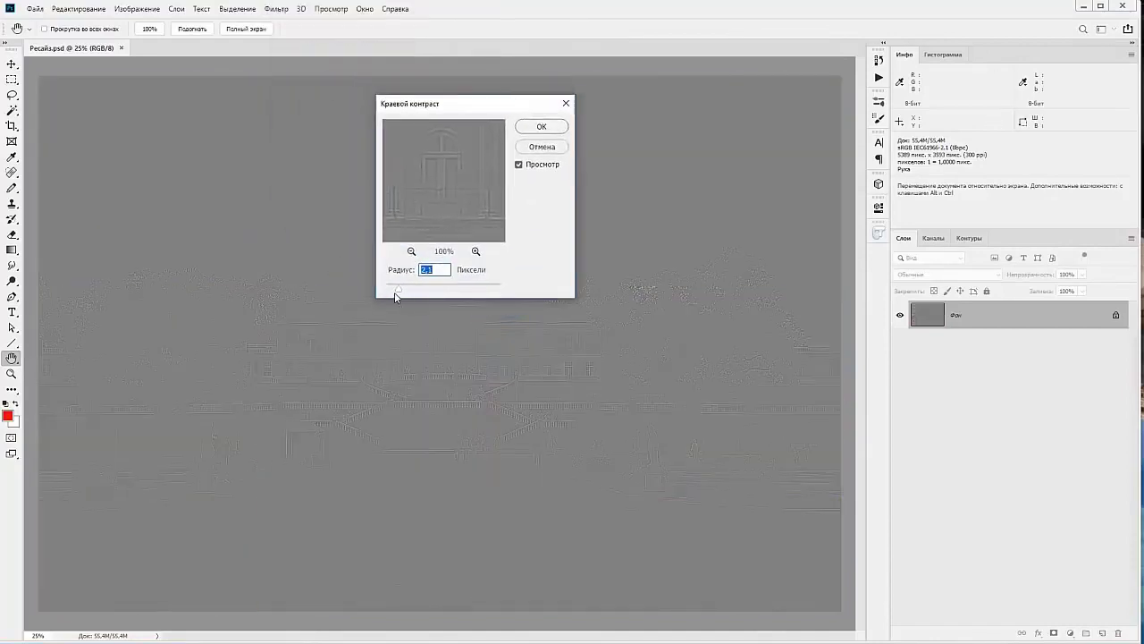
{"action": "left_click_drag", "start_coordinate": [398, 289], "coordinate": [442, 297]}
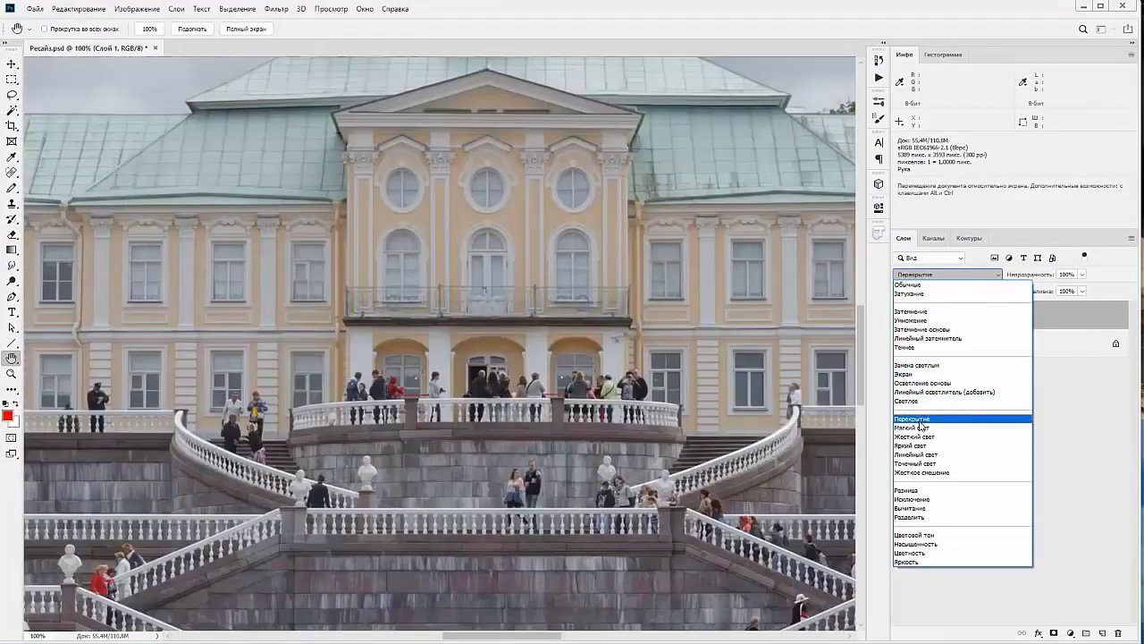
Set the high-pass Слой 1 blend mode to Перекрытие
{"action": "left_click", "coordinate": [919, 418]}
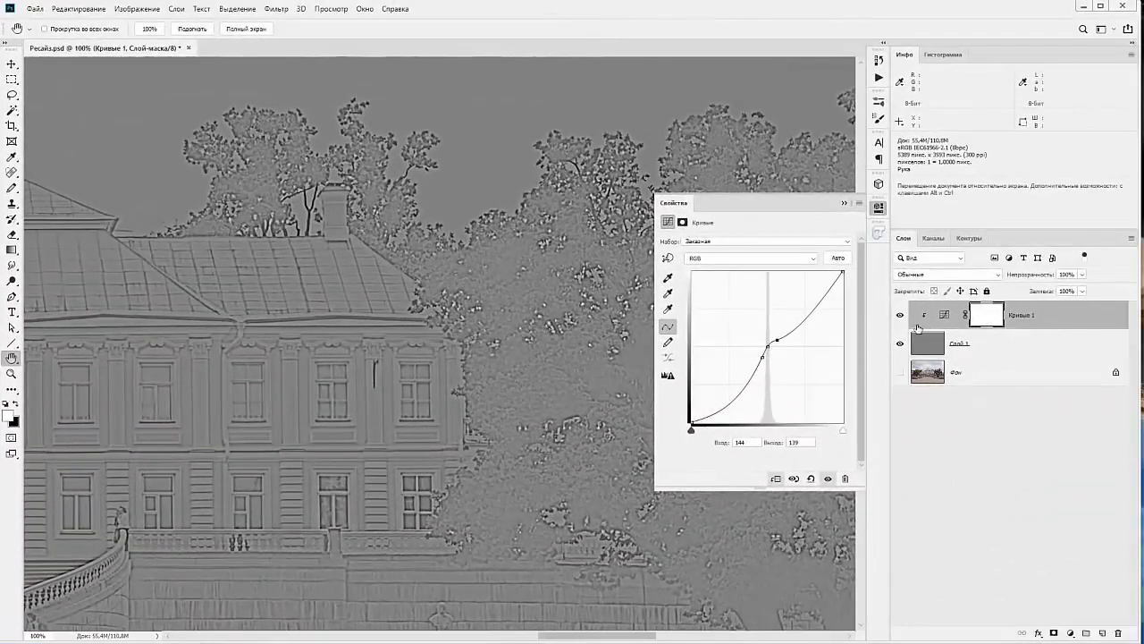
Make the Фон layer visible again and select the Кривые 1 adjustment layer
{"action": "left_click", "coordinate": [902, 371]}
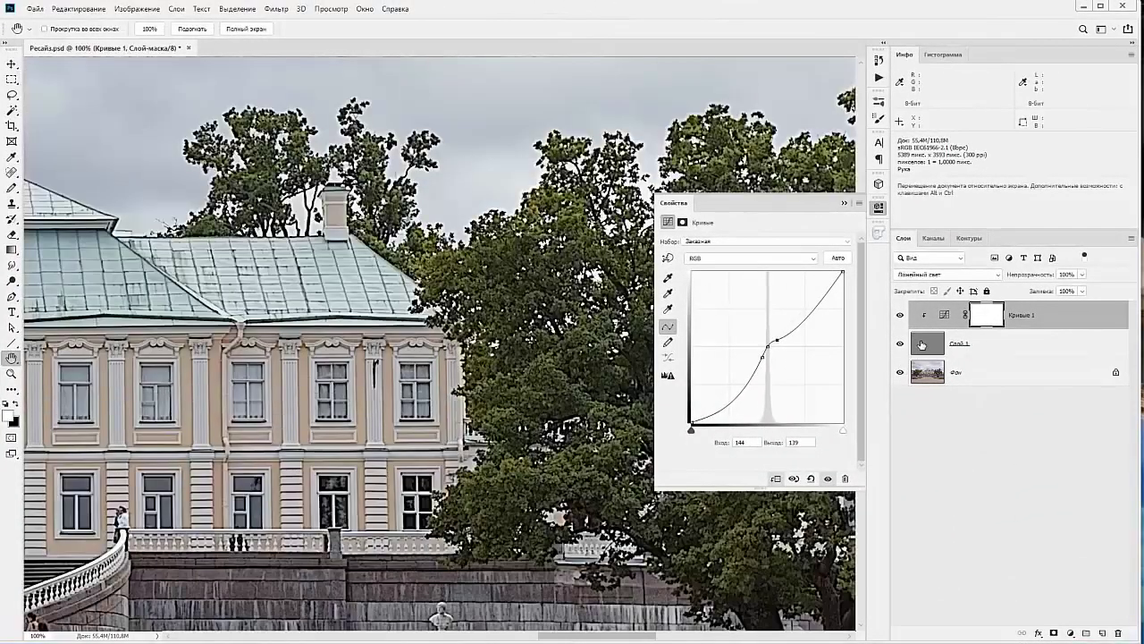
{"action": "left_click", "coordinate": [921, 345]}
{"action": "left_click", "coordinate": [945, 318]}
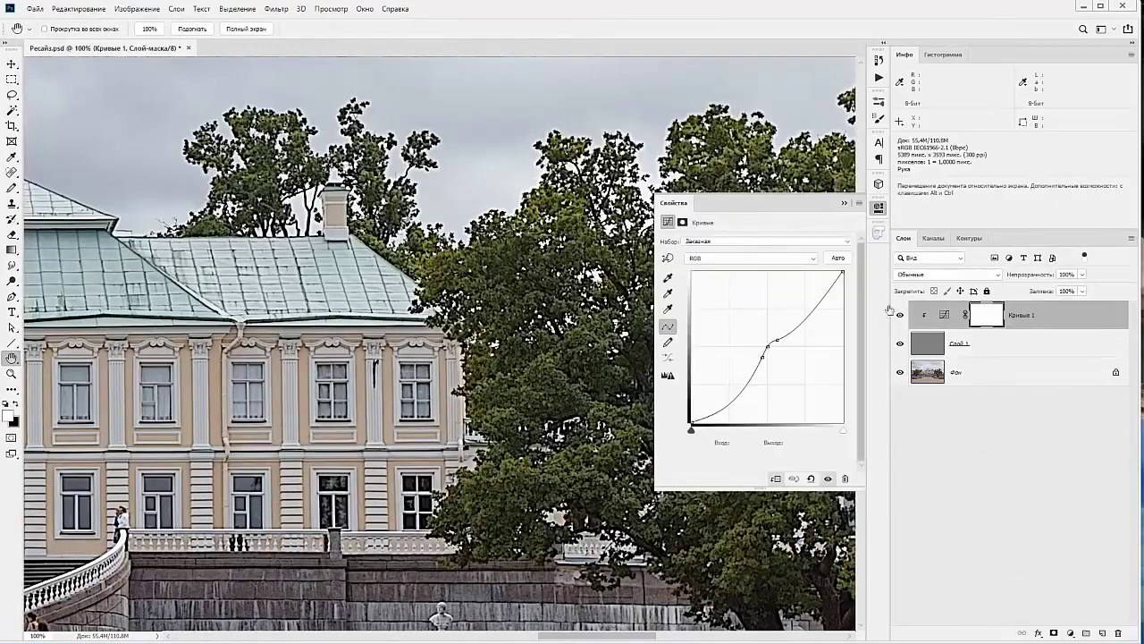
Shape the Кривые 1 curve into a gentle S with a point at 153→139
{"action": "left_click_drag", "start_coordinate": [778, 340], "coordinate": [783, 336]}
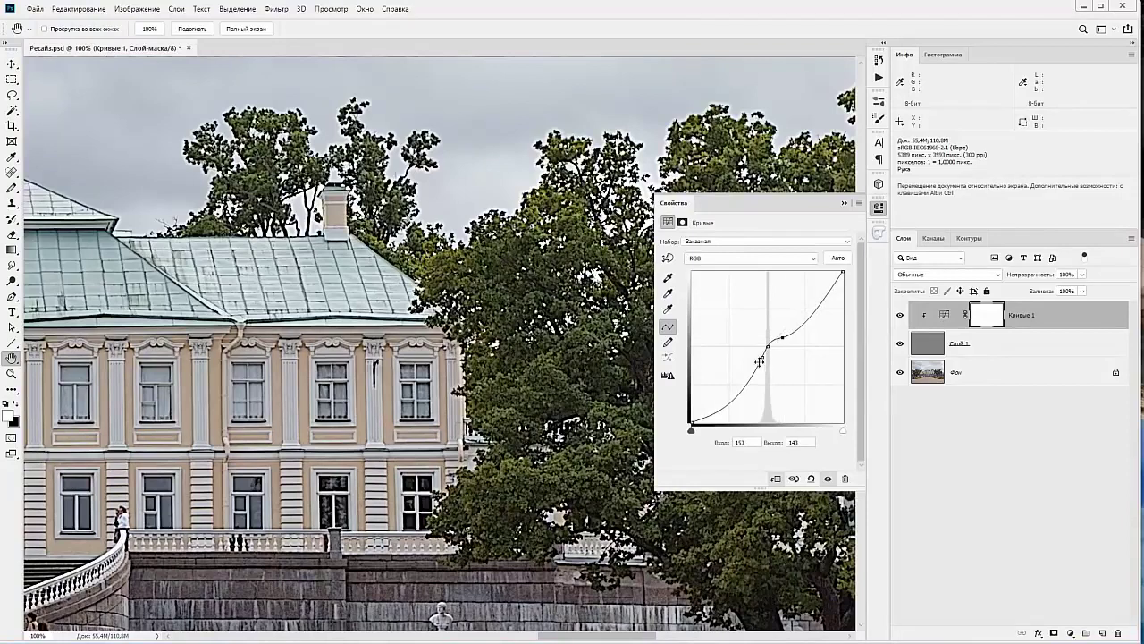
{"action": "left_click_drag", "start_coordinate": [761, 360], "coordinate": [754, 355]}
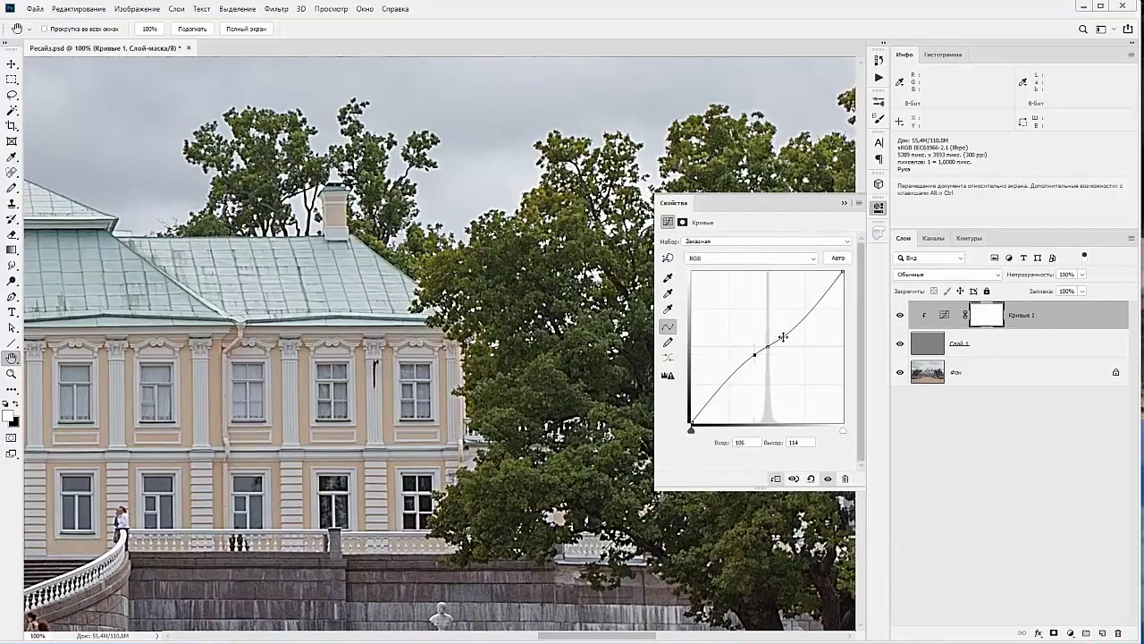
{"action": "left_click", "coordinate": [782, 337]}
{"action": "left_click_drag", "start_coordinate": [754, 354], "coordinate": [761, 356]}
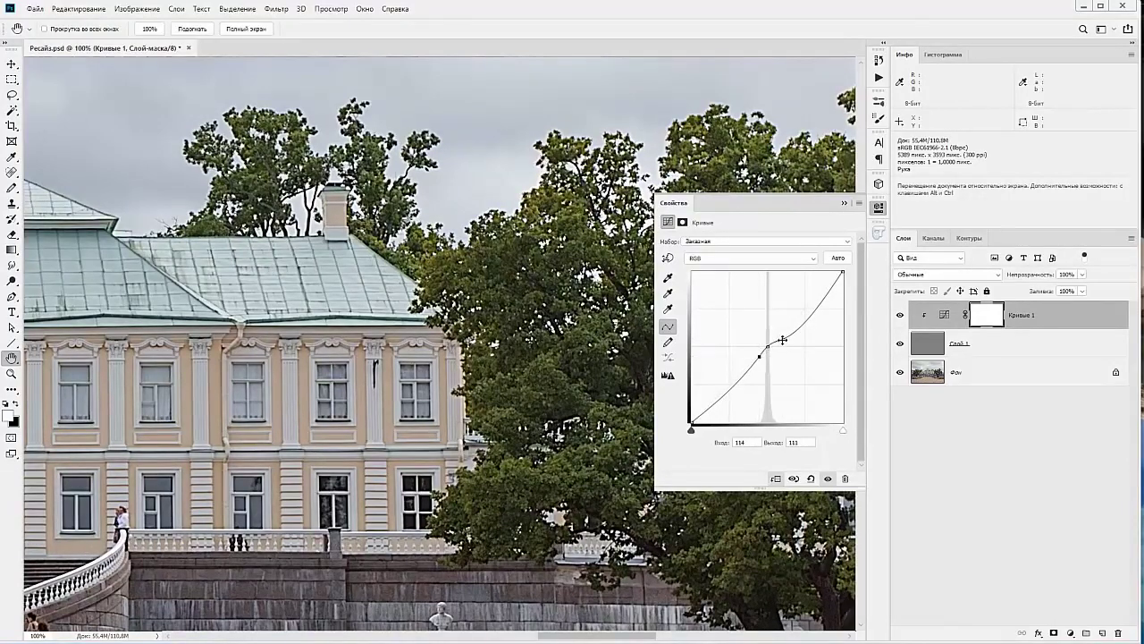
{"action": "key", "text": "Down"}
{"action": "left_click", "coordinate": [758, 356]}
Bring up the Комментарии section of the photo-monster.ru webinar page in Opera
{"action": "left_click", "coordinate": [782, 342]}
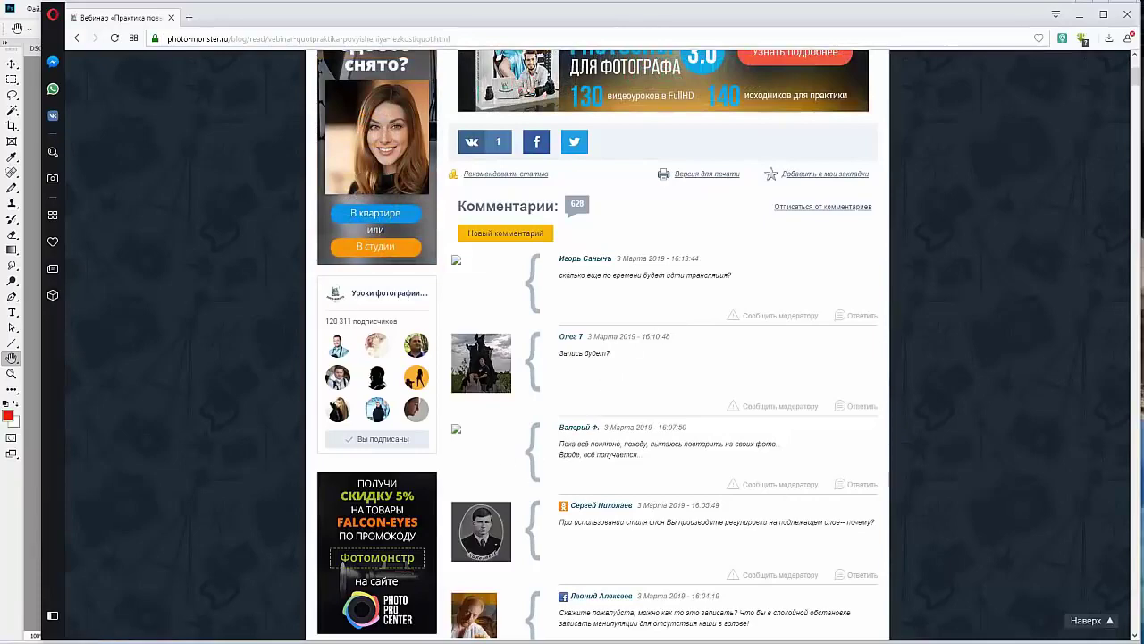
View the Цветовые ореолы.jpg Lab channels one by one (Яркость, a, b), then re-enable all
{"action": "key", "text": "alt+Tab"}
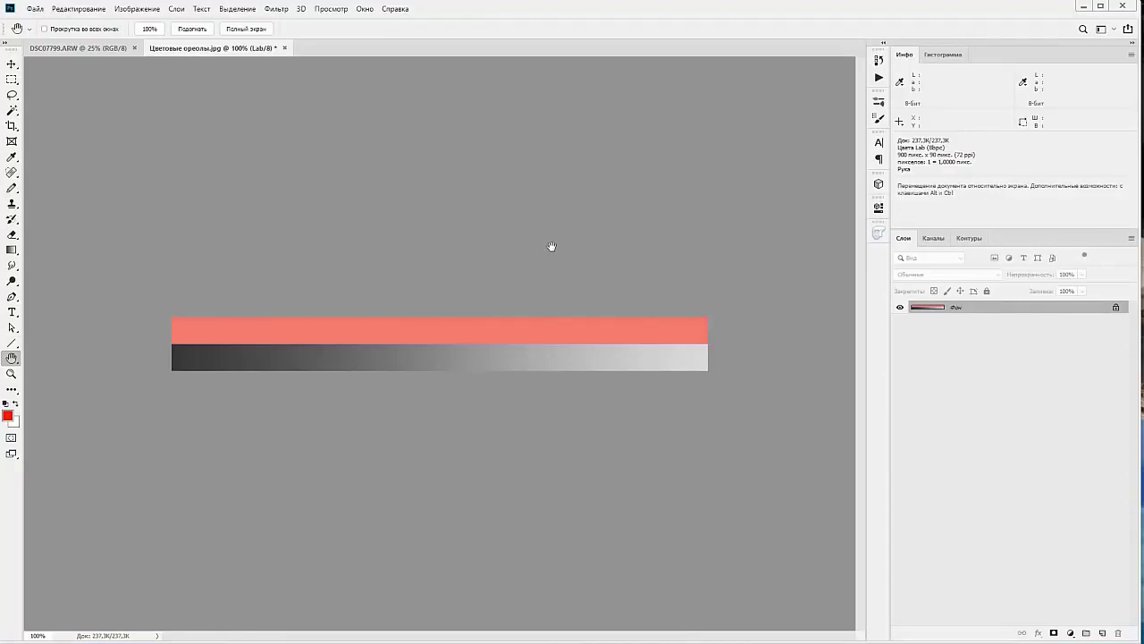
{"action": "left_click", "coordinate": [930, 239]}
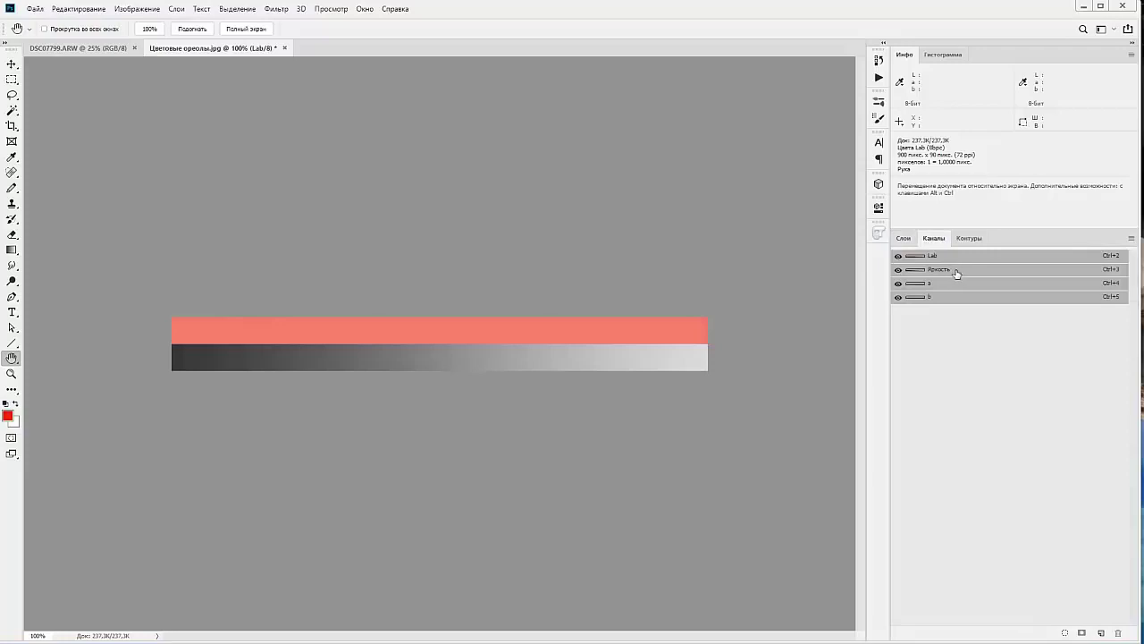
{"action": "left_click", "coordinate": [957, 272]}
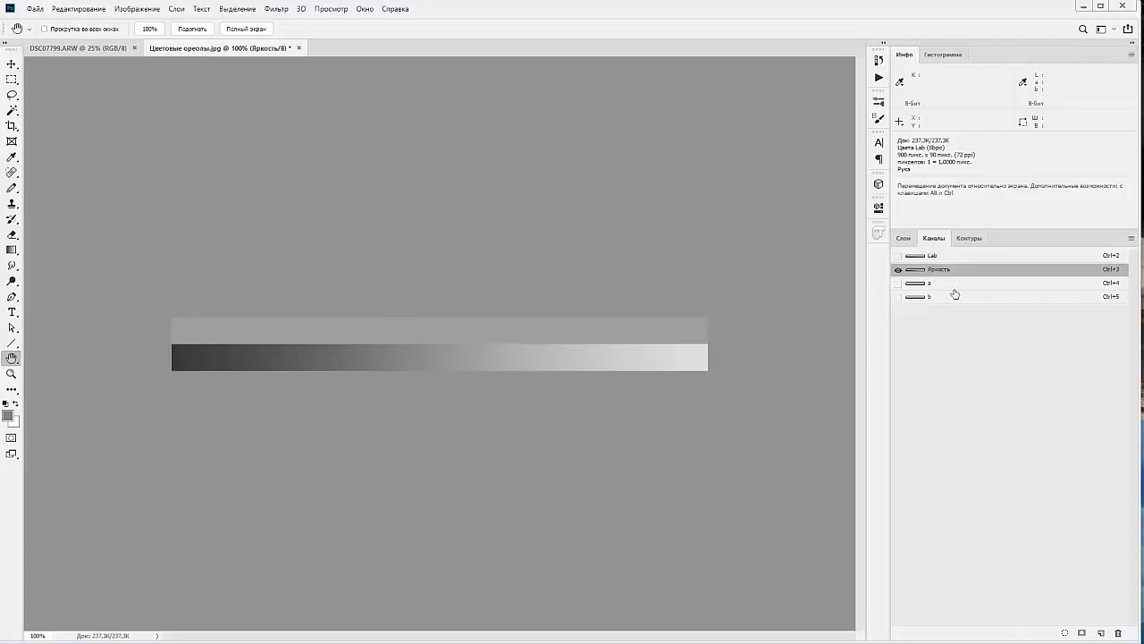
{"action": "left_click", "coordinate": [962, 284]}
{"action": "left_click", "coordinate": [963, 301]}
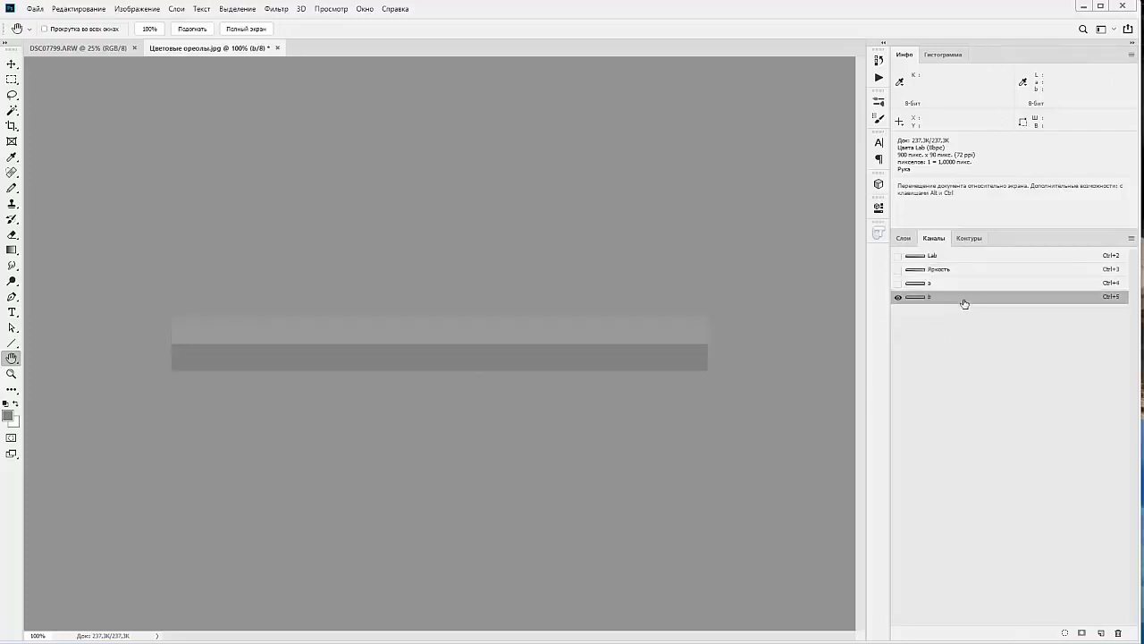
{"action": "left_click", "coordinate": [960, 271]}
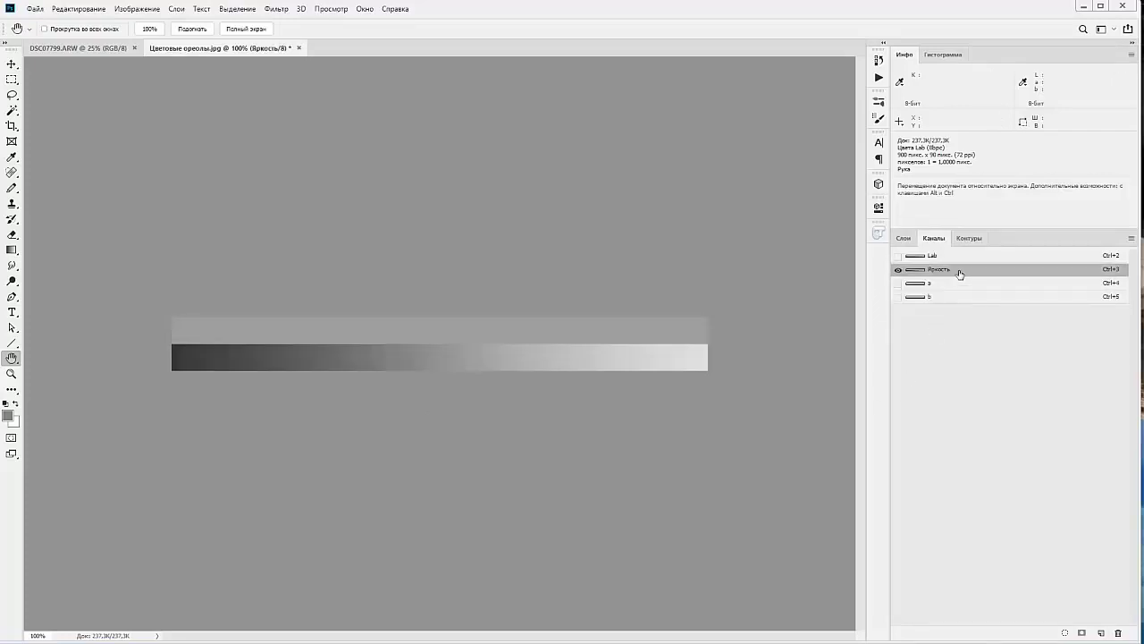
{"action": "left_click", "coordinate": [899, 255]}
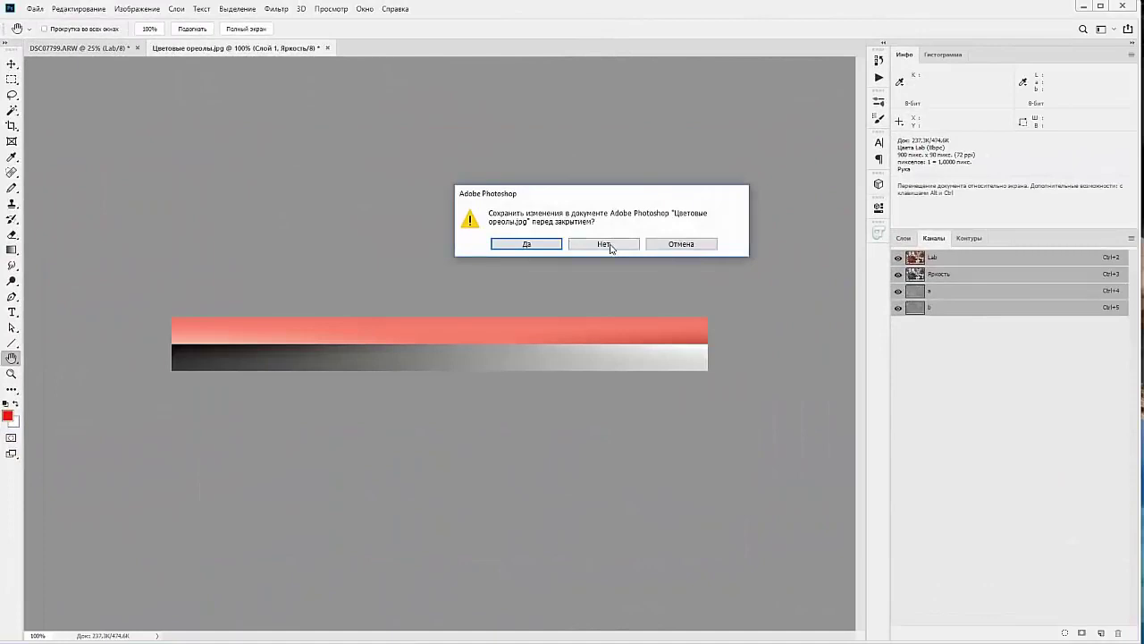
Close Цветовые ореолы.jpg and DSC07799.ARW, answering the save-changes prompt
{"action": "left_click", "coordinate": [608, 244]}
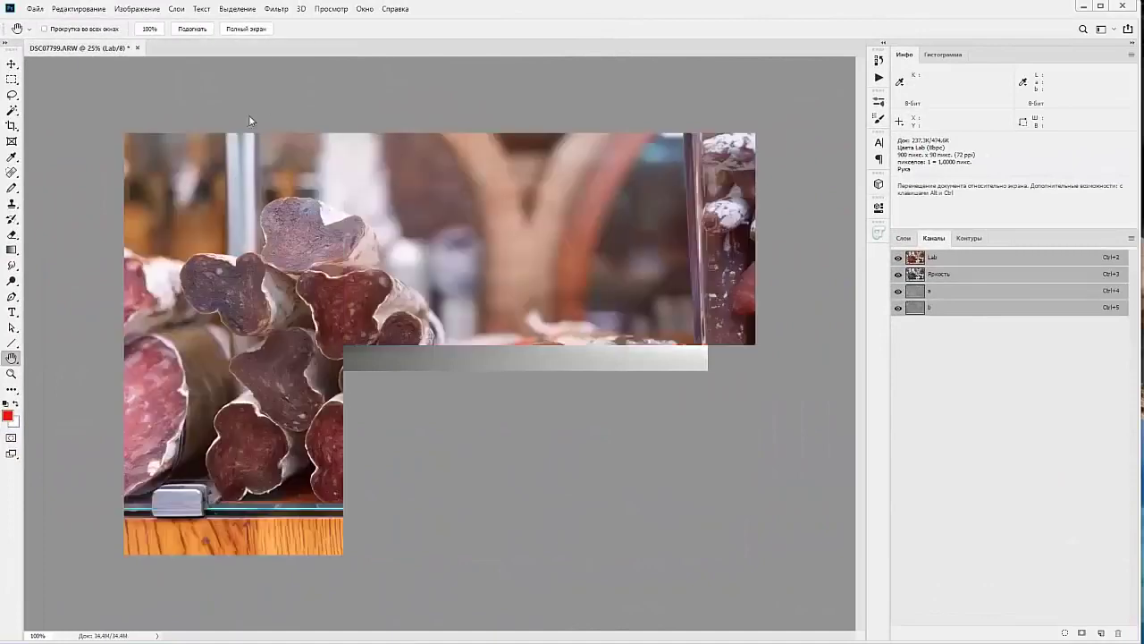
{"action": "left_click", "coordinate": [137, 49]}
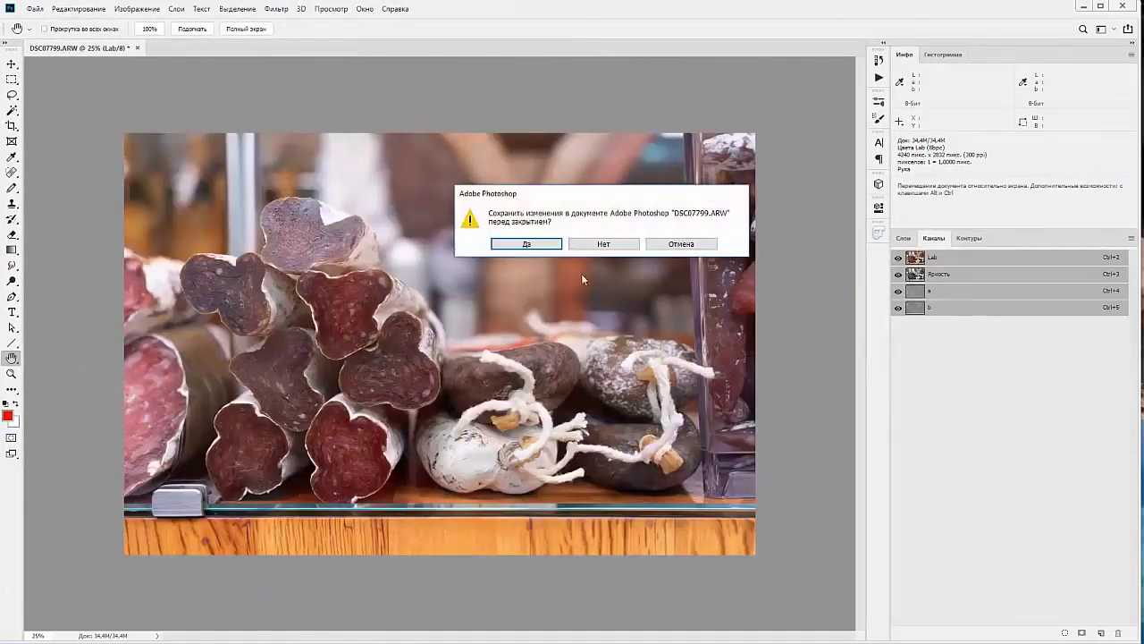
{"action": "left_click", "coordinate": [608, 246]}
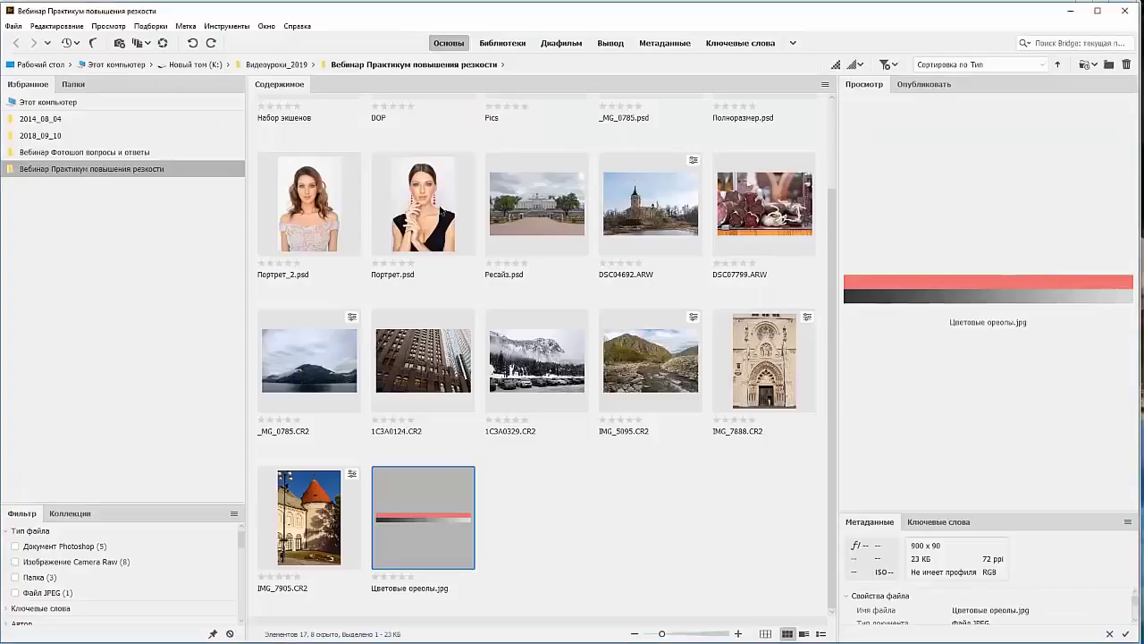
Select the Портрет_2.psd thumbnail in Bridge and open it in Photoshop
{"action": "left_click", "coordinate": [310, 220]}
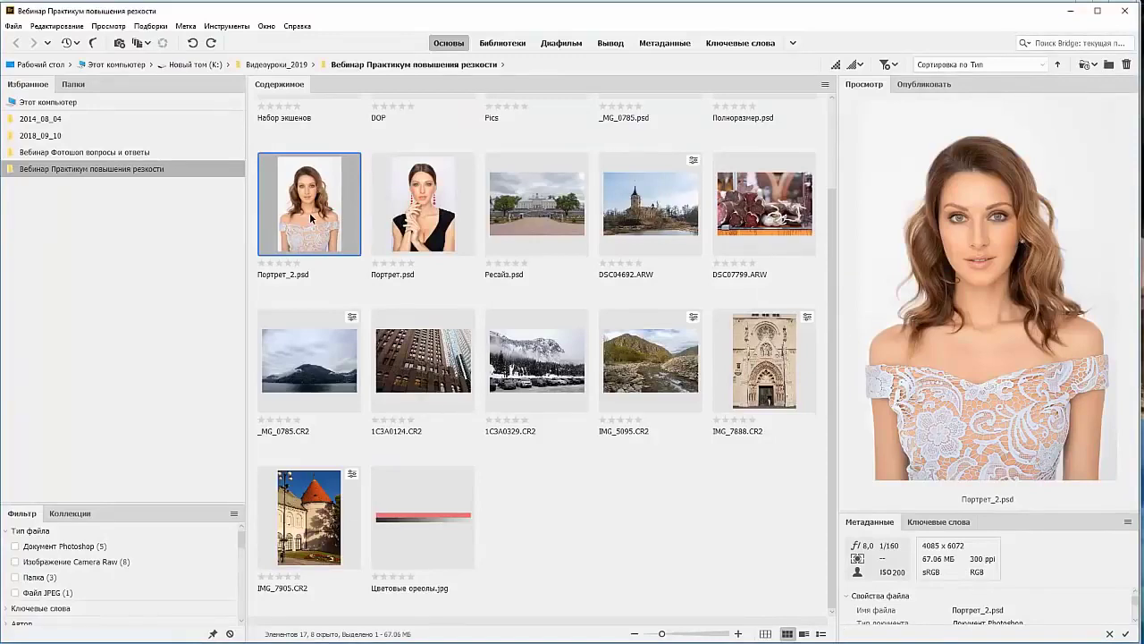
{"action": "double_click", "coordinate": [311, 217]}
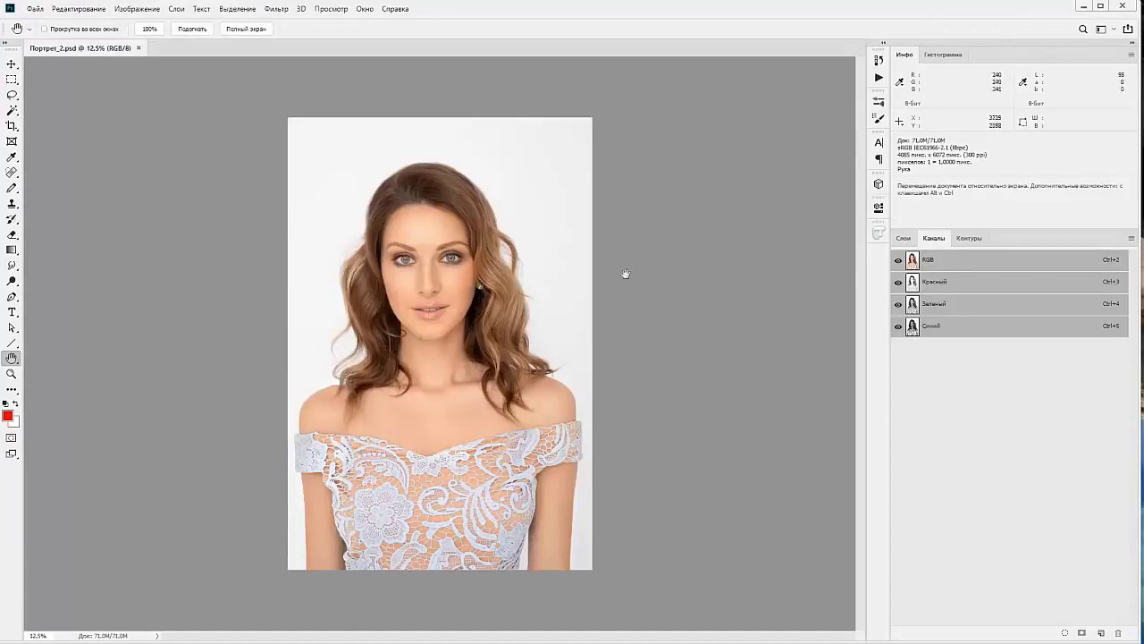
With the Layers panel showing, view the portrait's eyes at 100% and check the image mode options
{"action": "left_click", "coordinate": [903, 238]}
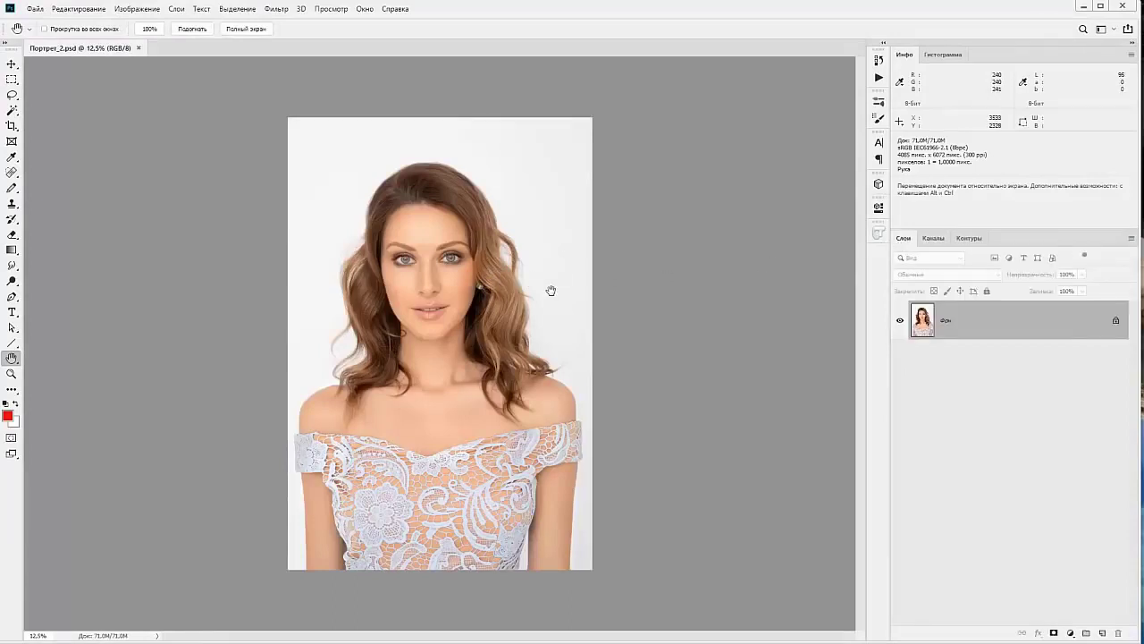
{"action": "key", "text": "ctrl+1"}
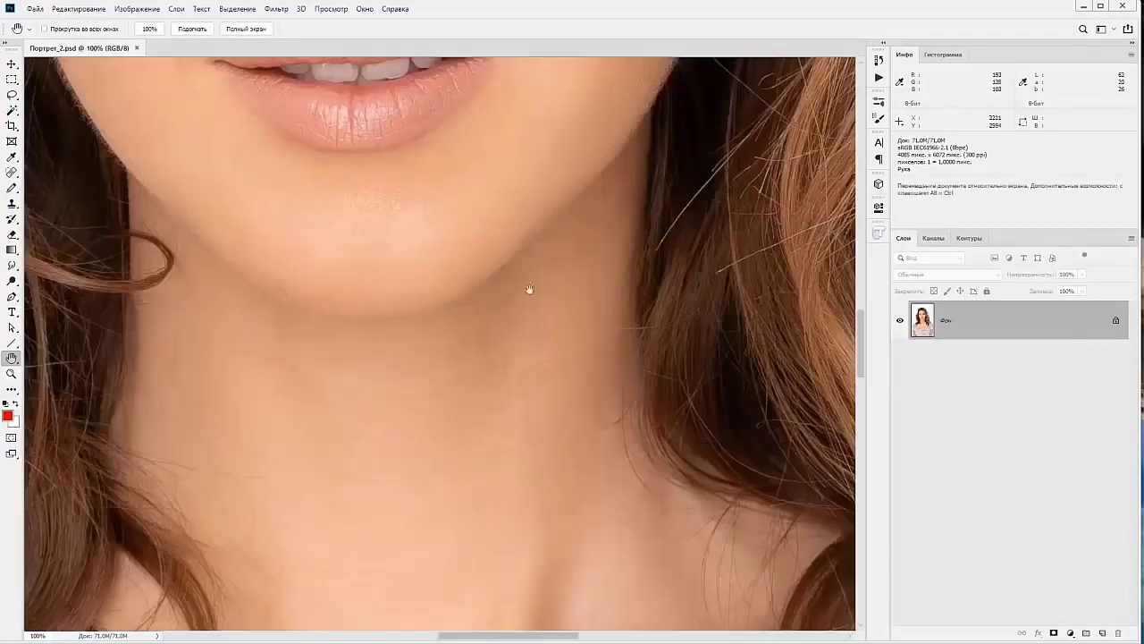
{"action": "left_click_drag", "start_coordinate": [391, 276], "coordinate": [388, 524]}
{"action": "left_click_drag", "start_coordinate": [426, 350], "coordinate": [450, 421]}
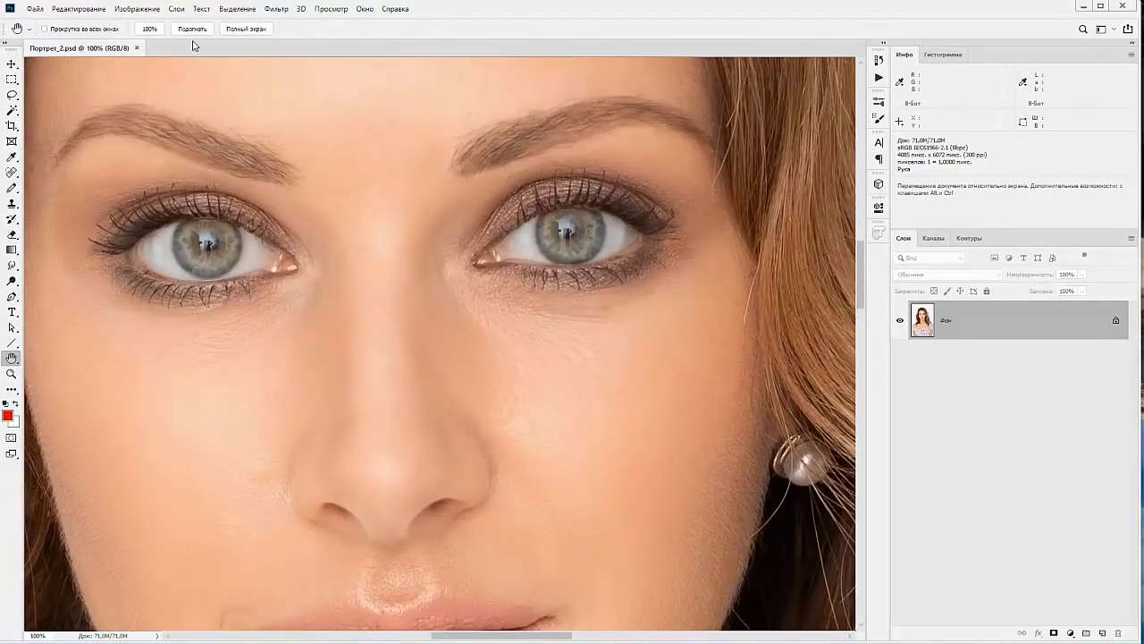
{"action": "left_click", "coordinate": [147, 10]}
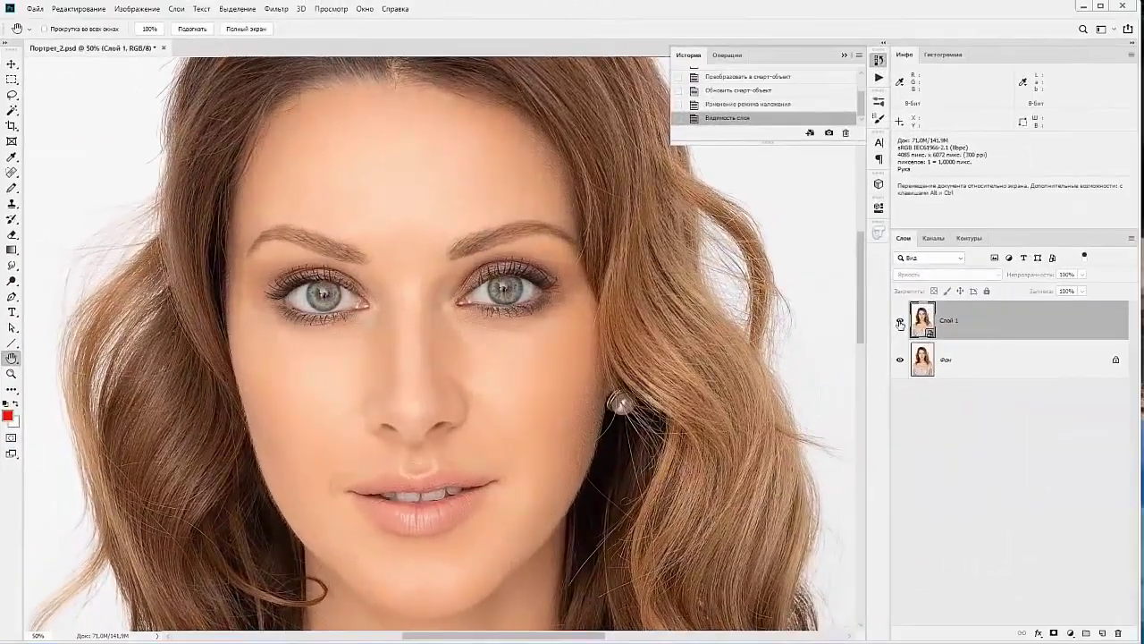
Toggle Слой 1 on and off to compare with the original, leaving it visible
{"action": "left_click", "coordinate": [900, 323]}
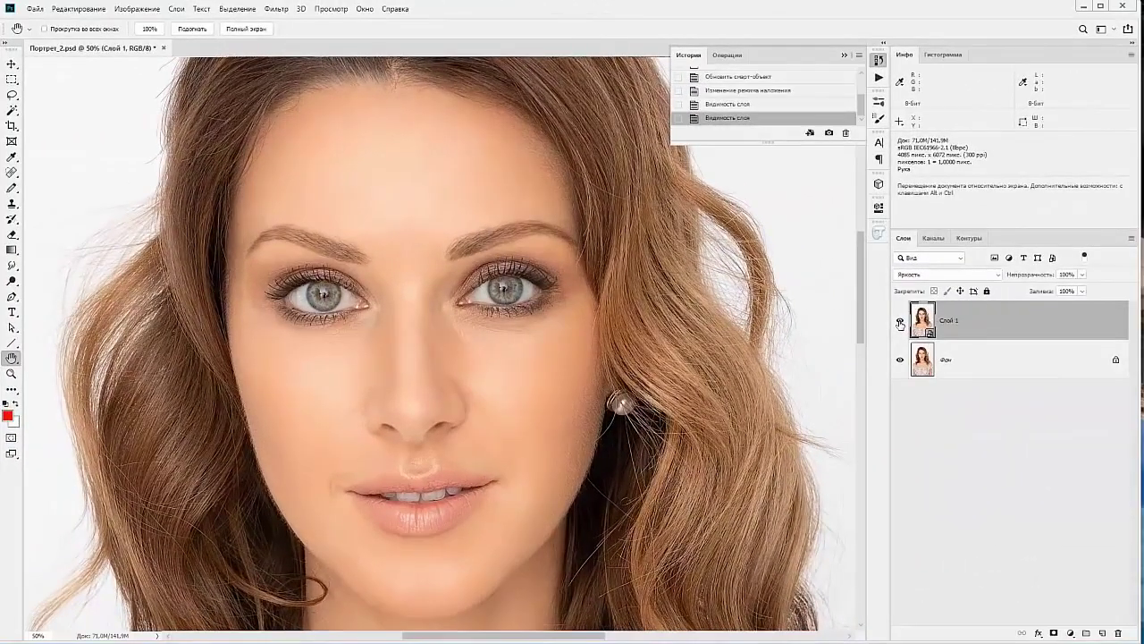
{"action": "left_click", "coordinate": [900, 322]}
{"action": "left_click", "coordinate": [900, 321]}
{"action": "left_click", "coordinate": [900, 322]}
{"action": "left_click", "coordinate": [900, 322]}
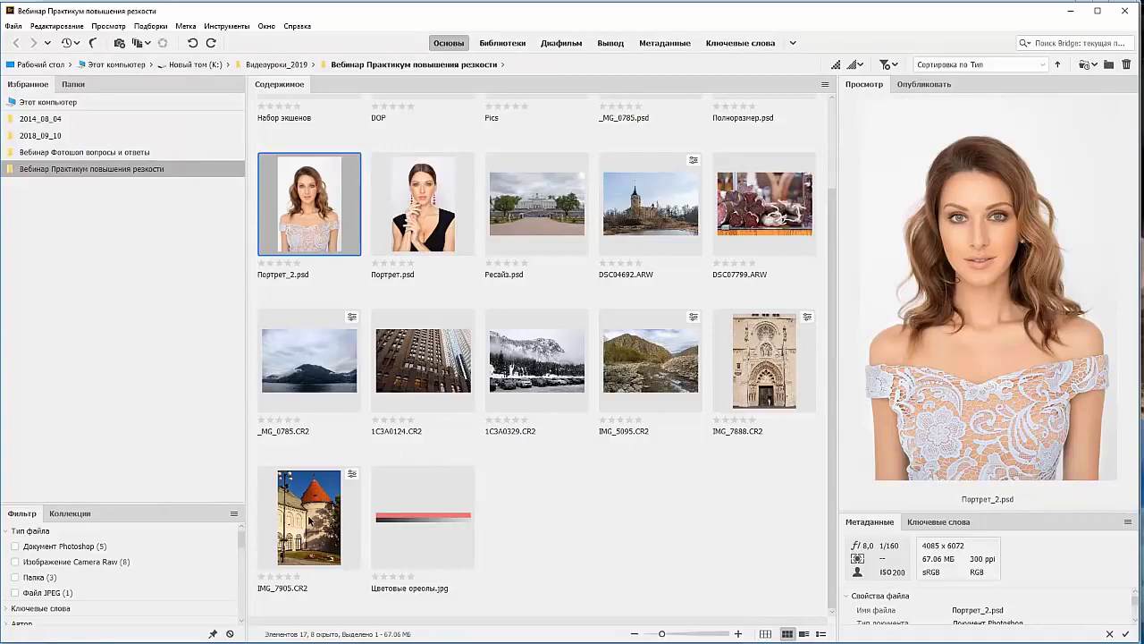
Open IMG_7905.CR2 and view its roof tiles at 100% zoom
{"action": "left_click", "coordinate": [308, 521]}
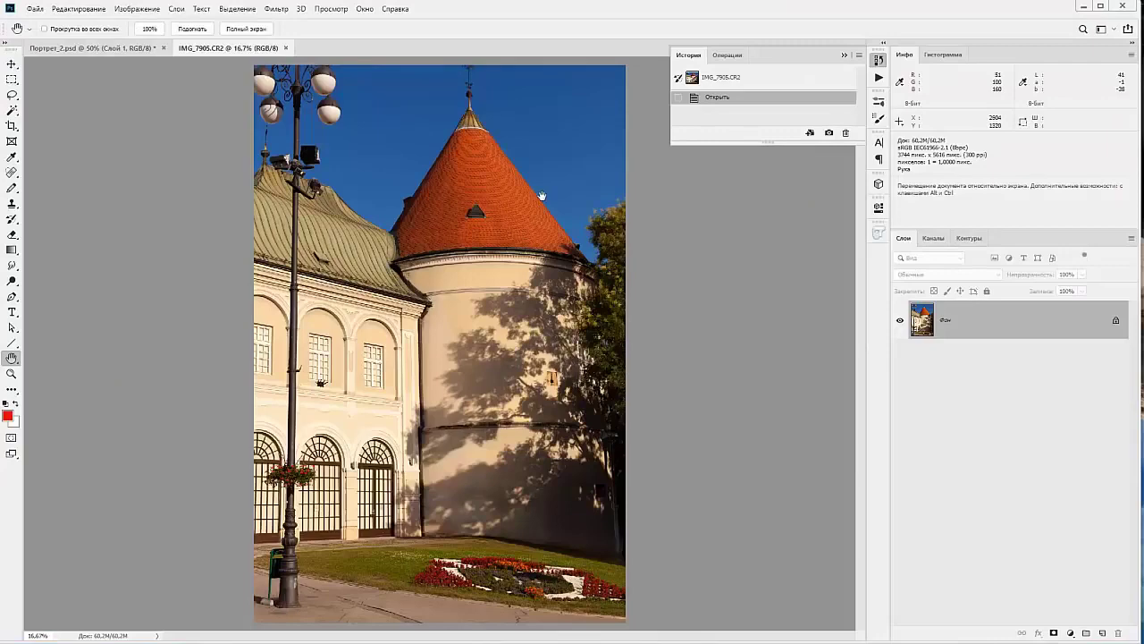
{"action": "key", "text": "ctrl+1"}
{"action": "left_click_drag", "start_coordinate": [424, 174], "coordinate": [389, 628]}
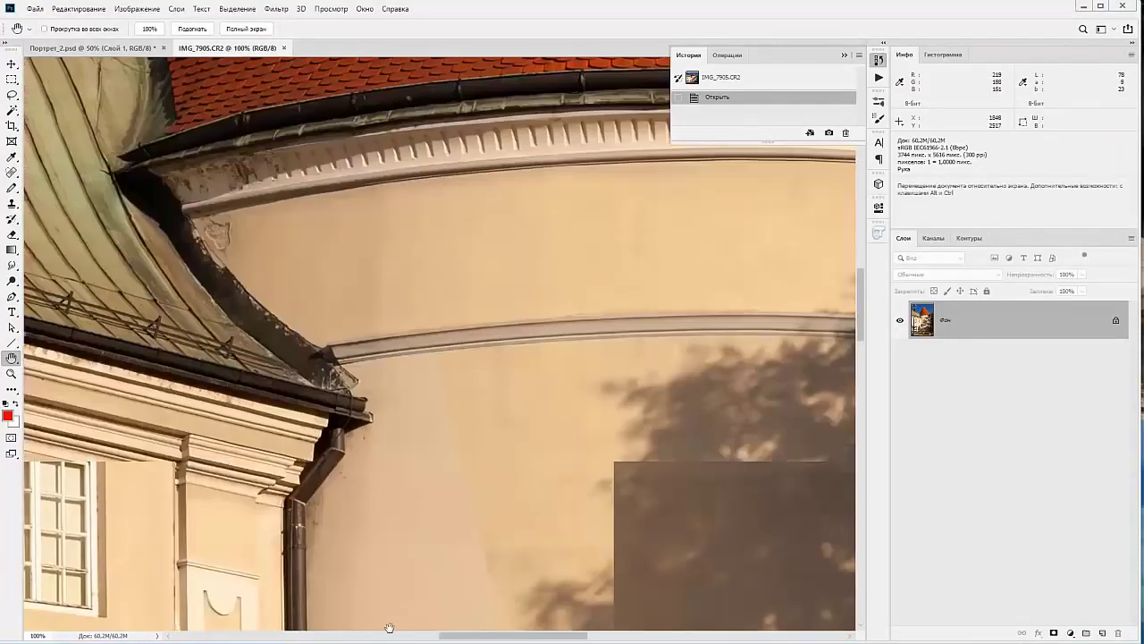
{"action": "left_click_drag", "start_coordinate": [479, 101], "coordinate": [455, 575]}
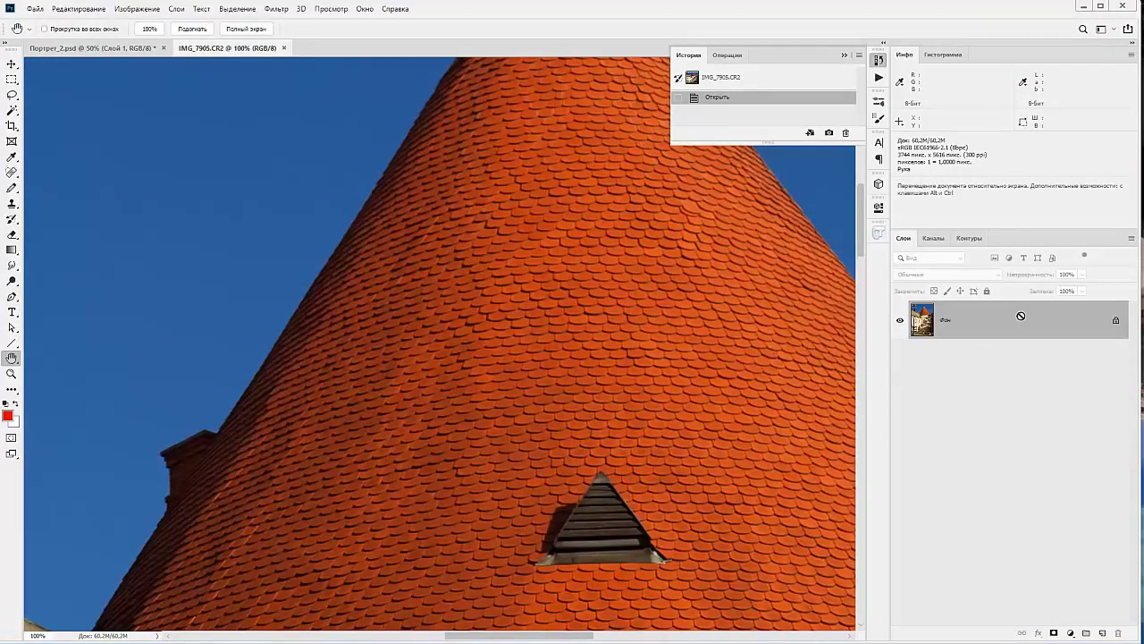
Duplicate the layer, apply the Camera Raw Filter, and toggle the copy to compare
{"action": "key", "text": "ctrl+j"}
{"action": "left_click", "coordinate": [288, 8]}
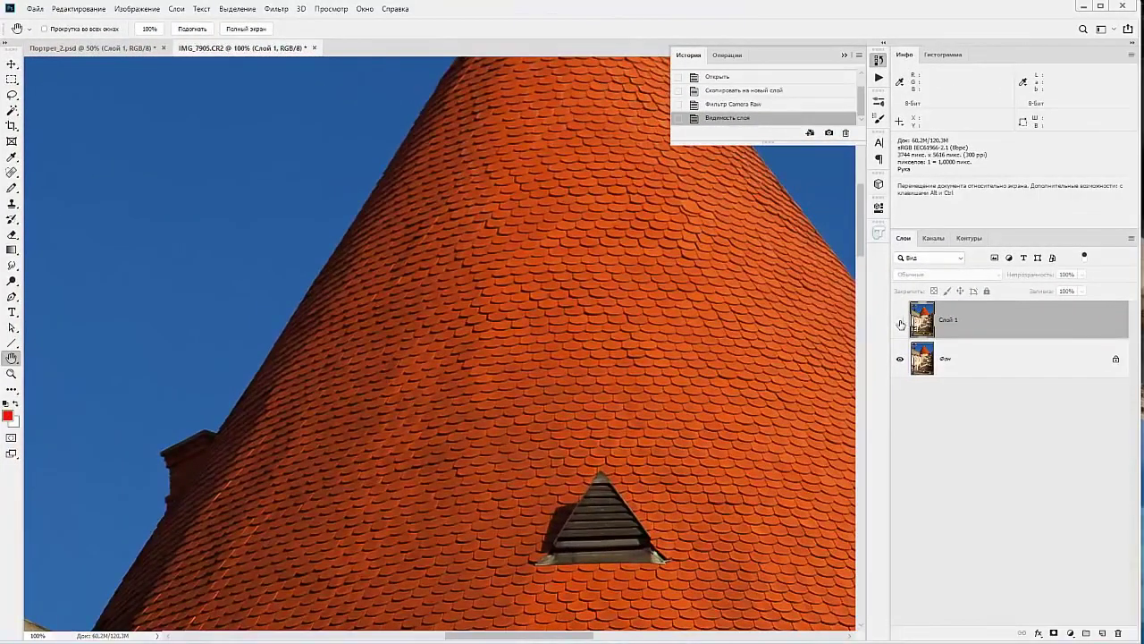
{"action": "left_click", "coordinate": [901, 324]}
{"action": "left_click", "coordinate": [901, 324]}
{"action": "left_click", "coordinate": [901, 323]}
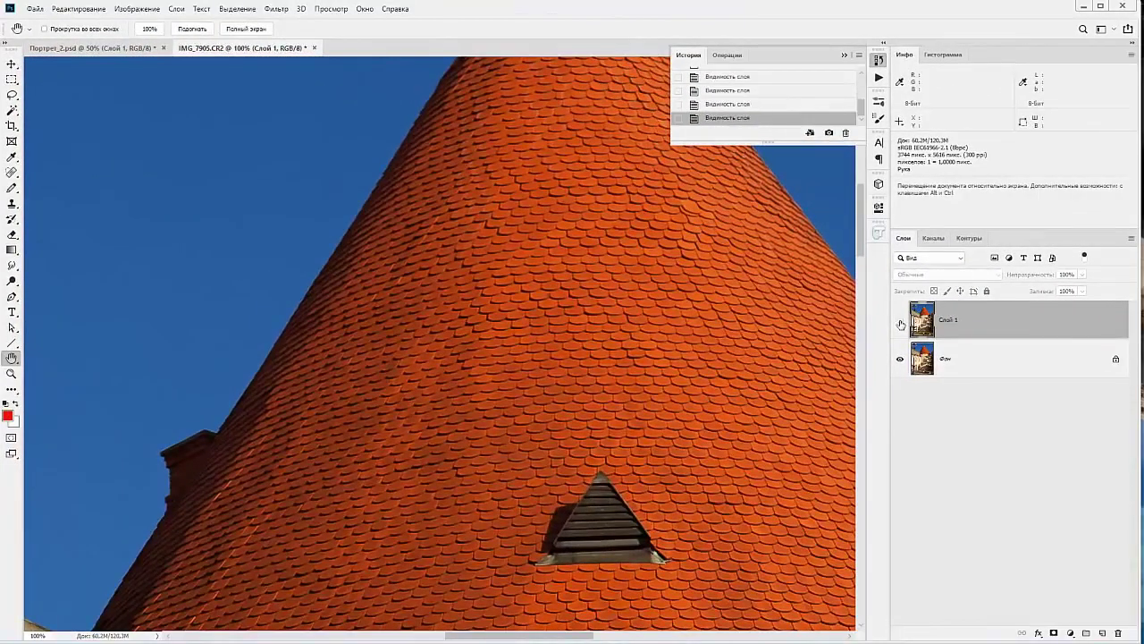
{"action": "left_click", "coordinate": [901, 323]}
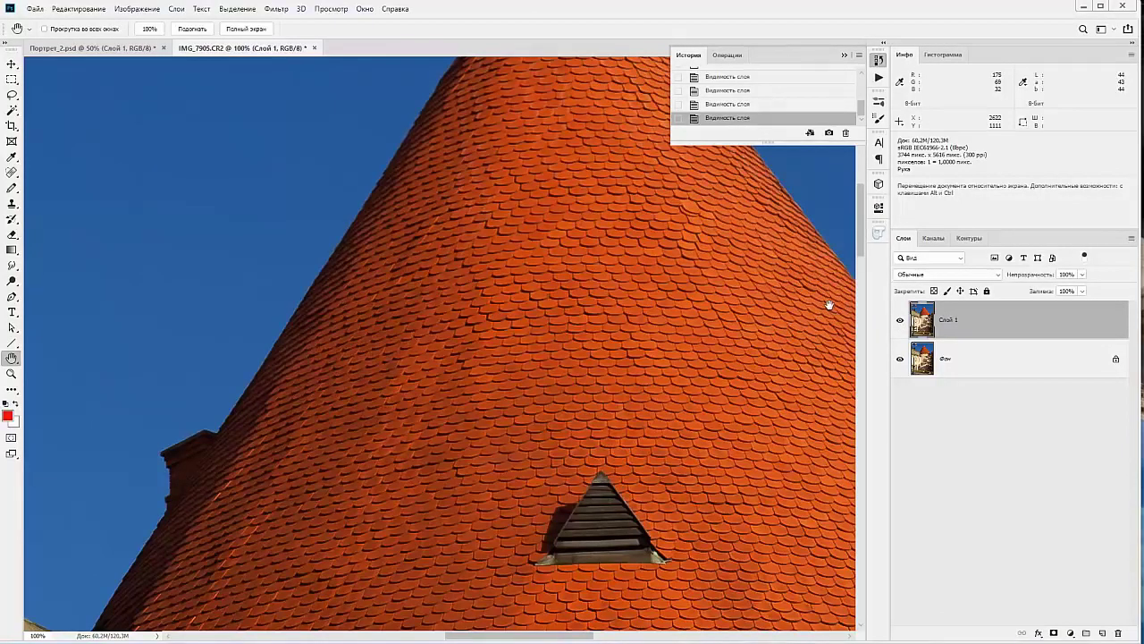
{"action": "scroll", "coordinate": [601, 534], "scroll_direction": "down", "scroll_amount": 1}
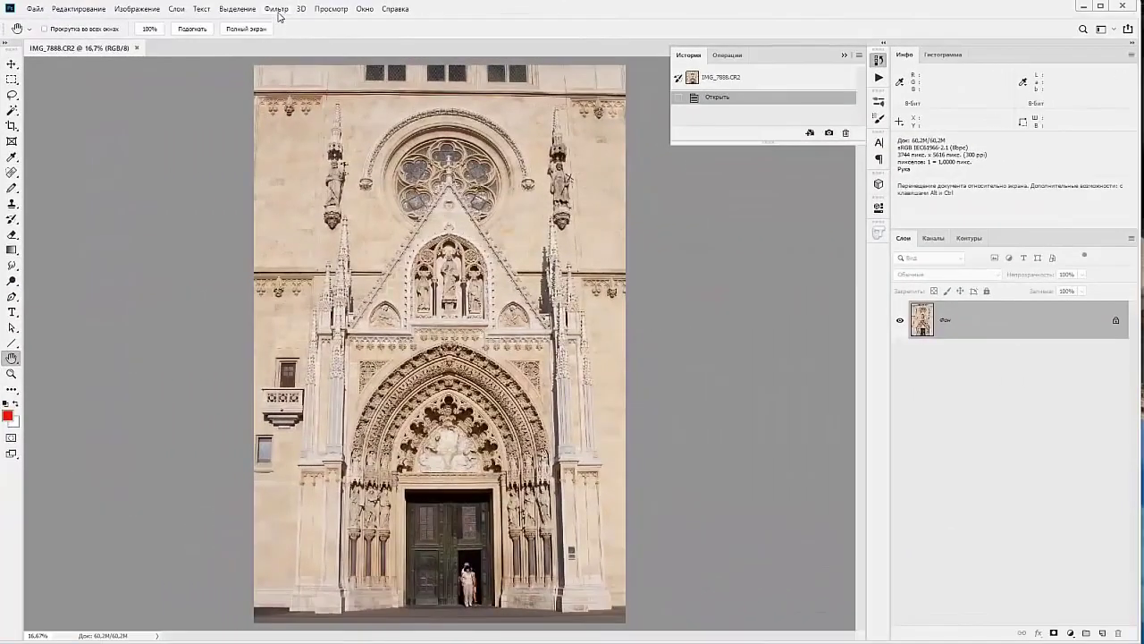
Apply Smart Sharpen to the portal photo with Remove set to Gaussian Blur and Amount 331%
{"action": "left_click", "coordinate": [276, 9]}
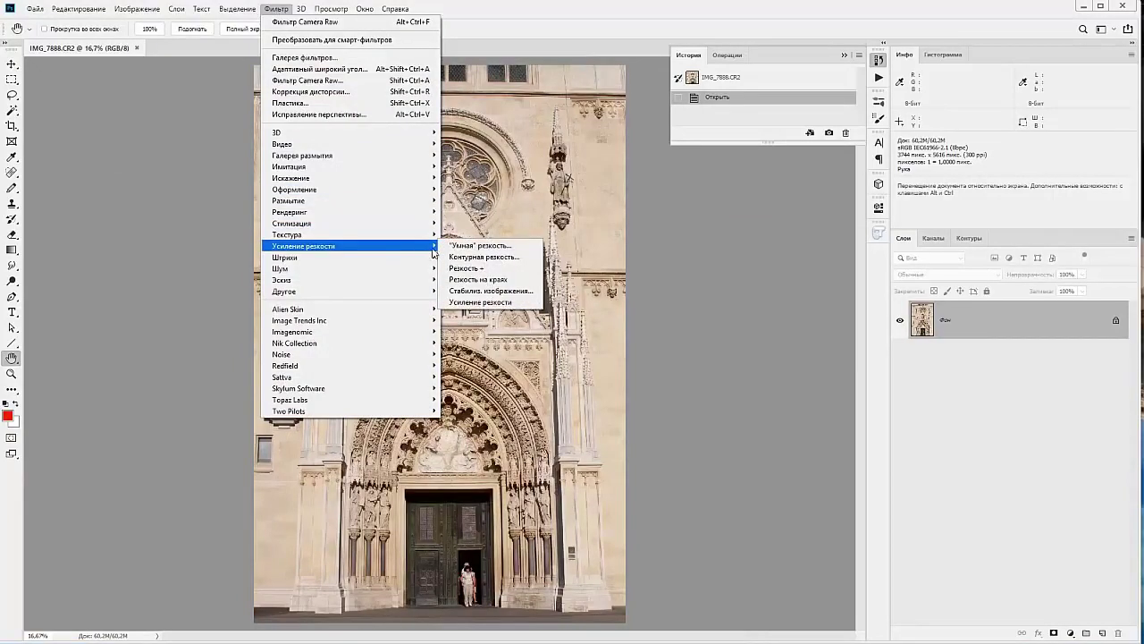
{"action": "mouse_move", "coordinate": [304, 246]}
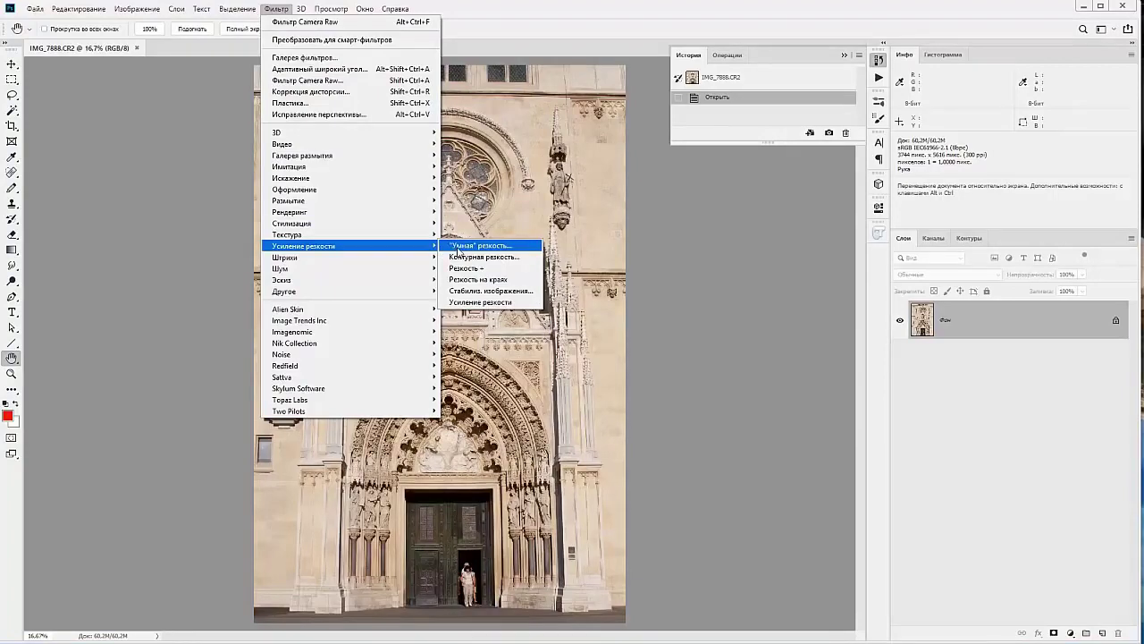
{"action": "left_click", "coordinate": [457, 246]}
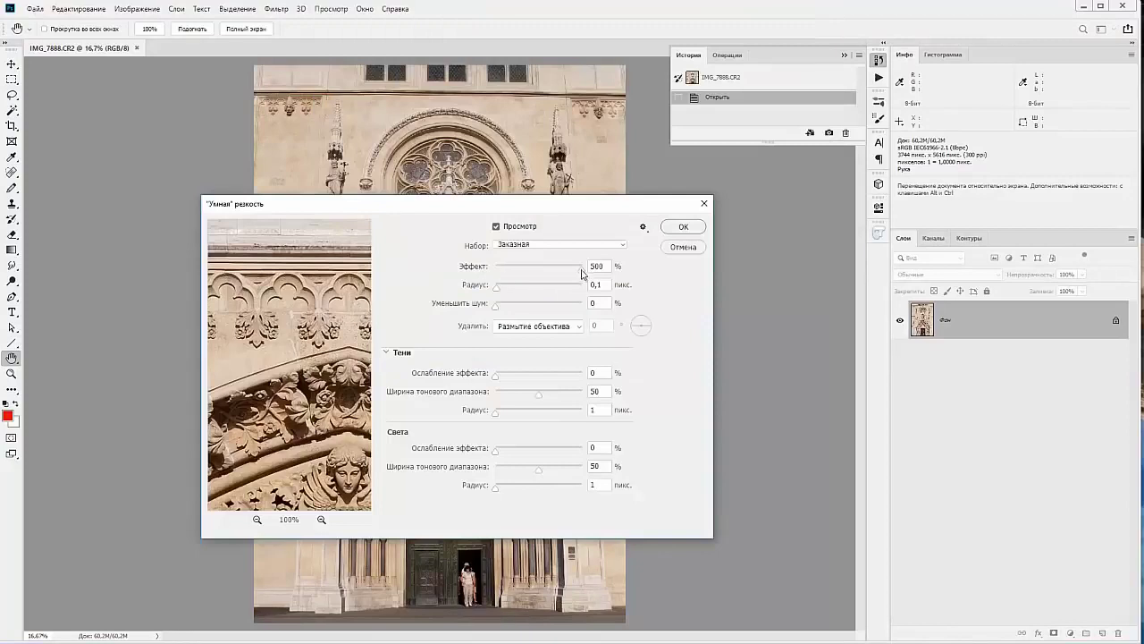
{"action": "left_click_drag", "start_coordinate": [581, 269], "coordinate": [477, 290]}
{"action": "left_click", "coordinate": [580, 331]}
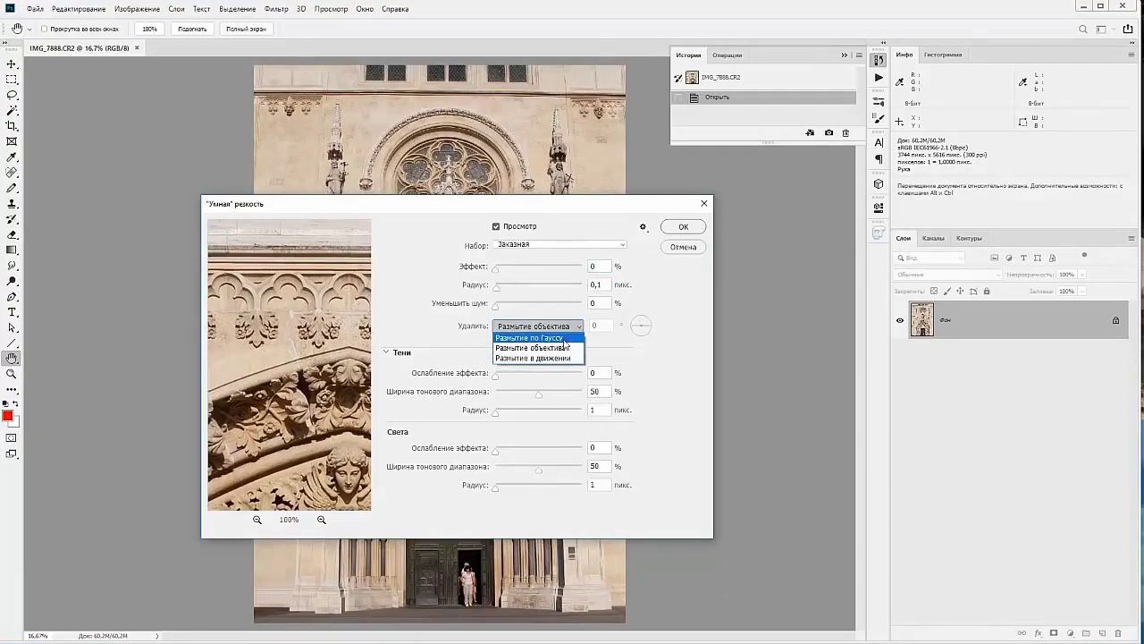
{"action": "left_click", "coordinate": [561, 338]}
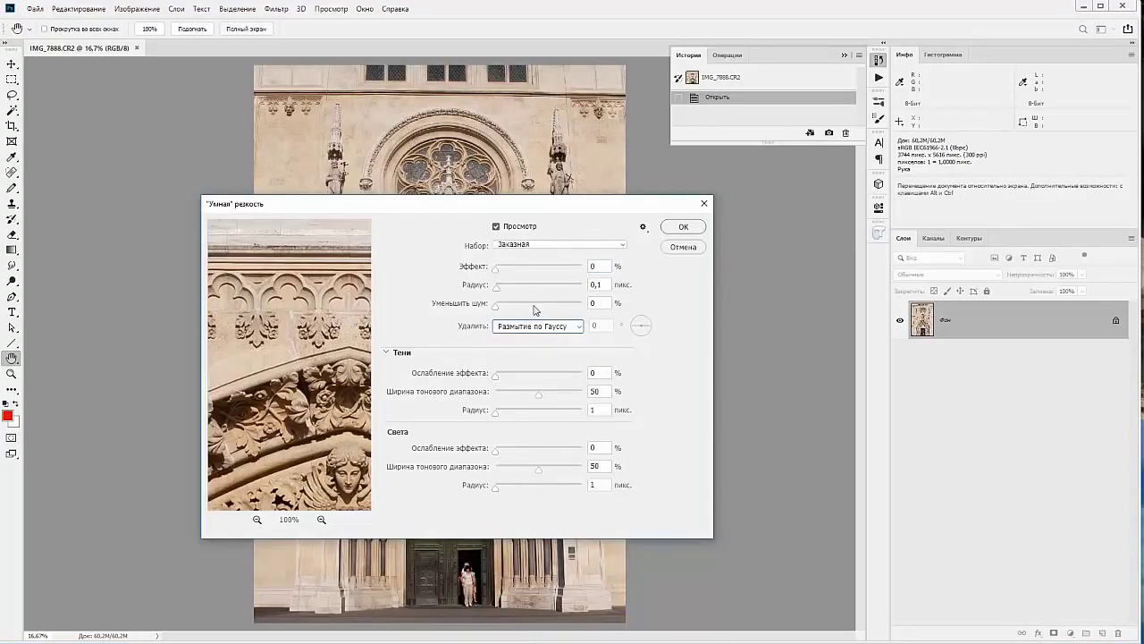
{"action": "mouse_move", "coordinate": [498, 268]}
{"action": "left_mouse_down"}
{"action": "mouse_move", "coordinate": [552, 273]}
{"action": "mouse_move", "coordinate": [515, 292]}
{"action": "left_mouse_up"}
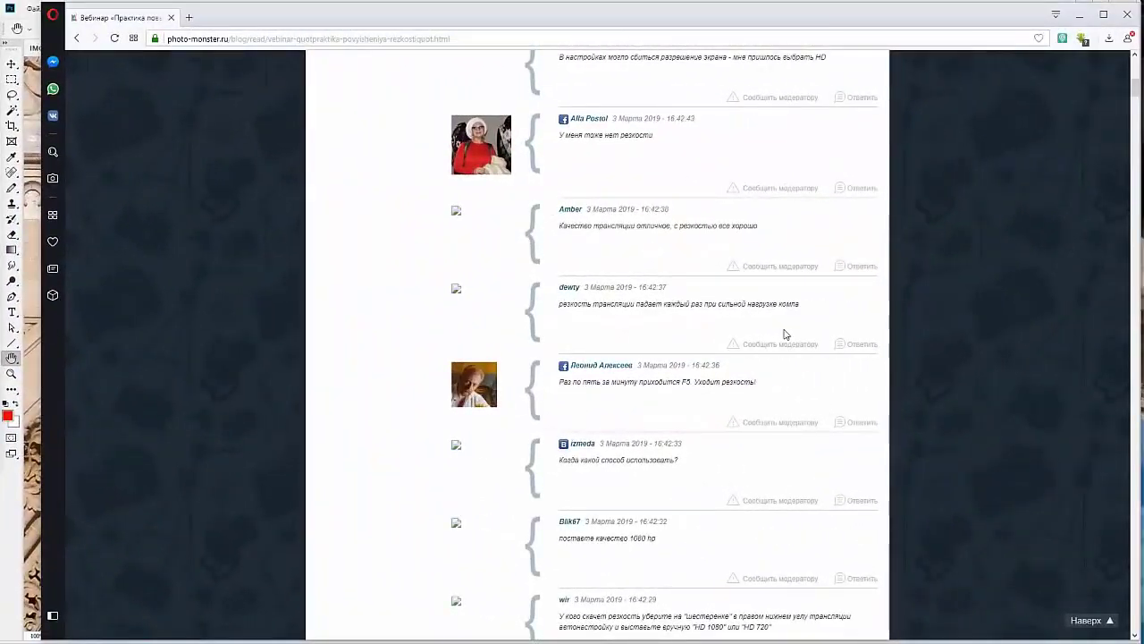
Scroll the Opera webinar comments back up to their header
{"action": "scroll", "coordinate": [785, 334], "scroll_direction": "up", "scroll_amount": 2}
{"action": "scroll", "coordinate": [785, 334], "scroll_direction": "up", "scroll_amount": 3}
{"action": "scroll", "coordinate": [785, 334], "scroll_direction": "up", "scroll_amount": 3}
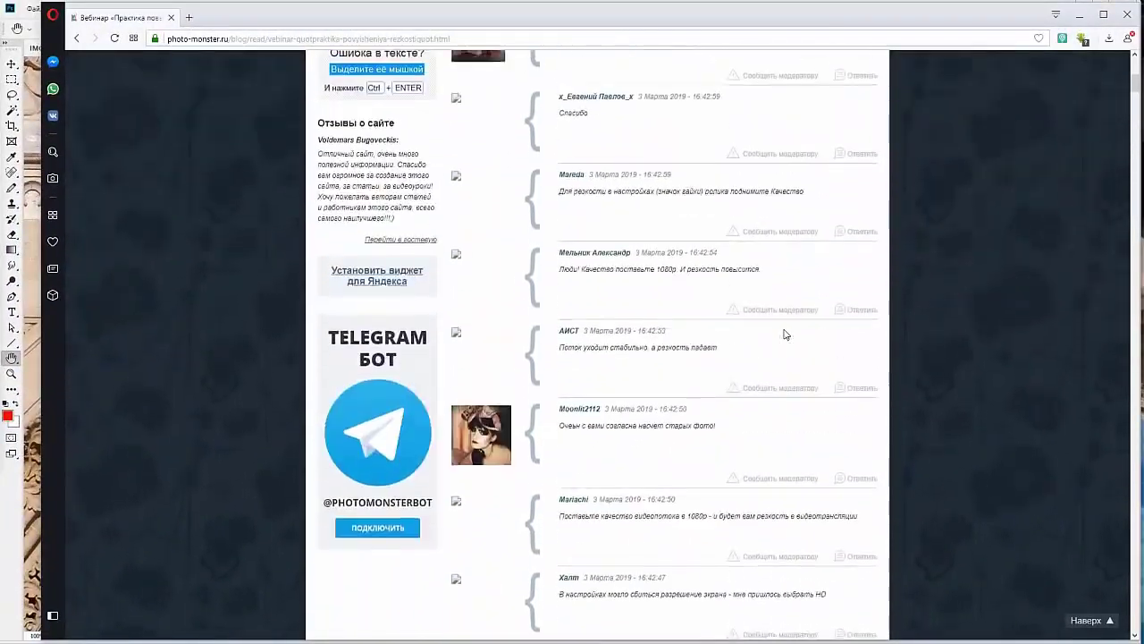
{"action": "scroll", "coordinate": [785, 334], "scroll_direction": "up", "scroll_amount": 3}
{"action": "scroll", "coordinate": [785, 334], "scroll_direction": "up", "scroll_amount": 3}
{"action": "scroll", "coordinate": [785, 335], "scroll_direction": "up", "scroll_amount": 2}
{"action": "scroll", "coordinate": [785, 335], "scroll_direction": "up", "scroll_amount": 1}
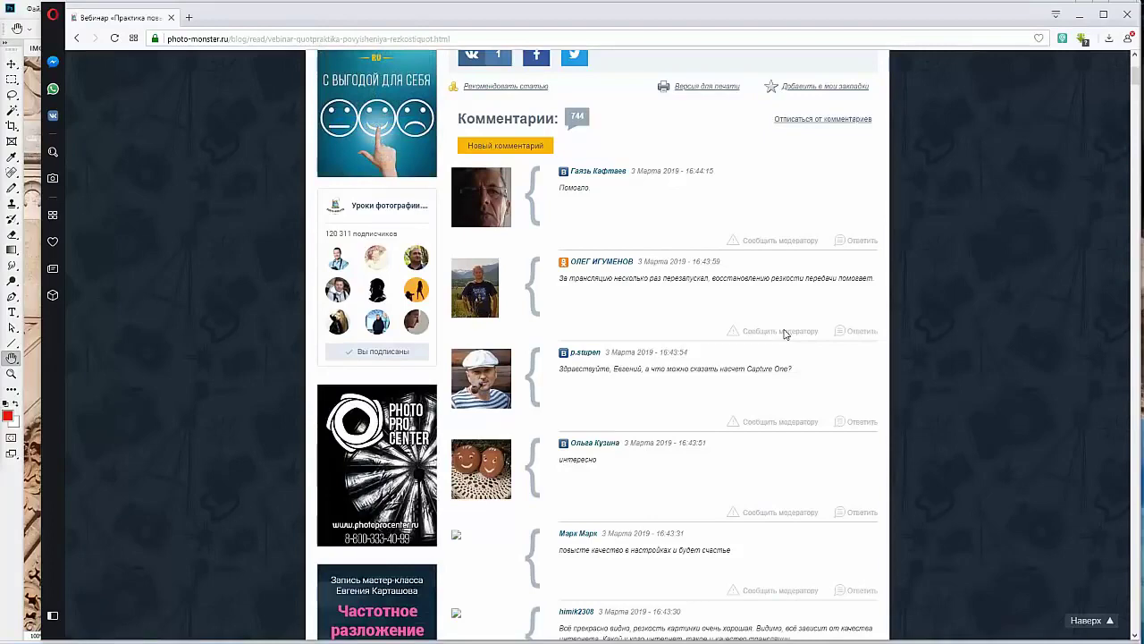
{"action": "scroll", "coordinate": [785, 334], "scroll_direction": "up", "scroll_amount": 6}
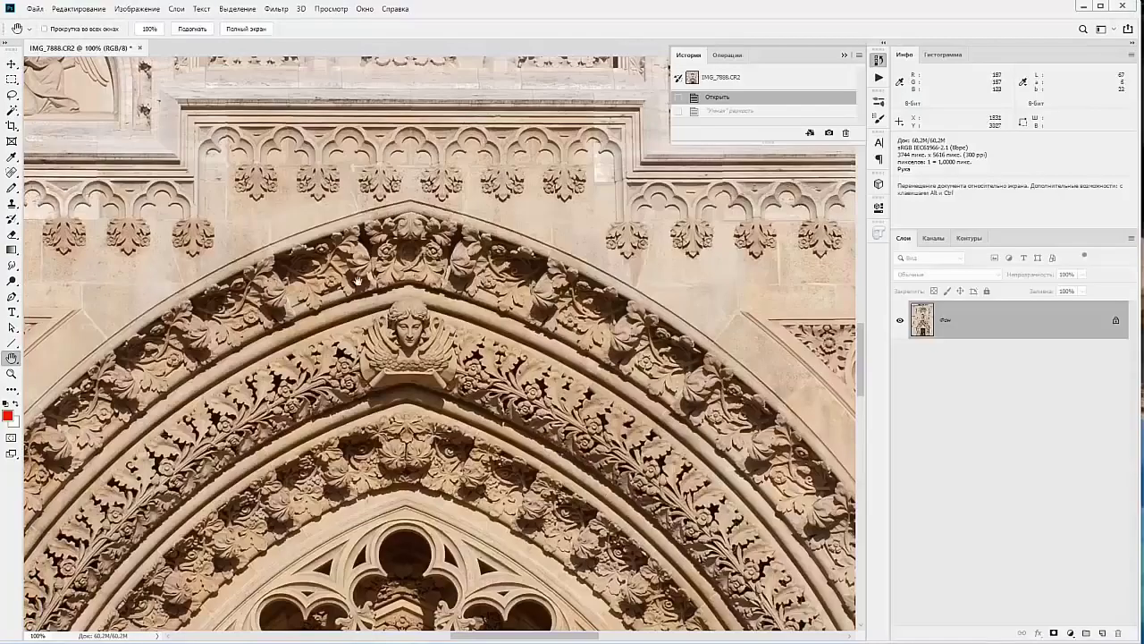
Close the cathedral photo and open IMG_7905.CR2 from Bridge at 100% zoom
{"action": "left_click", "coordinate": [140, 48]}
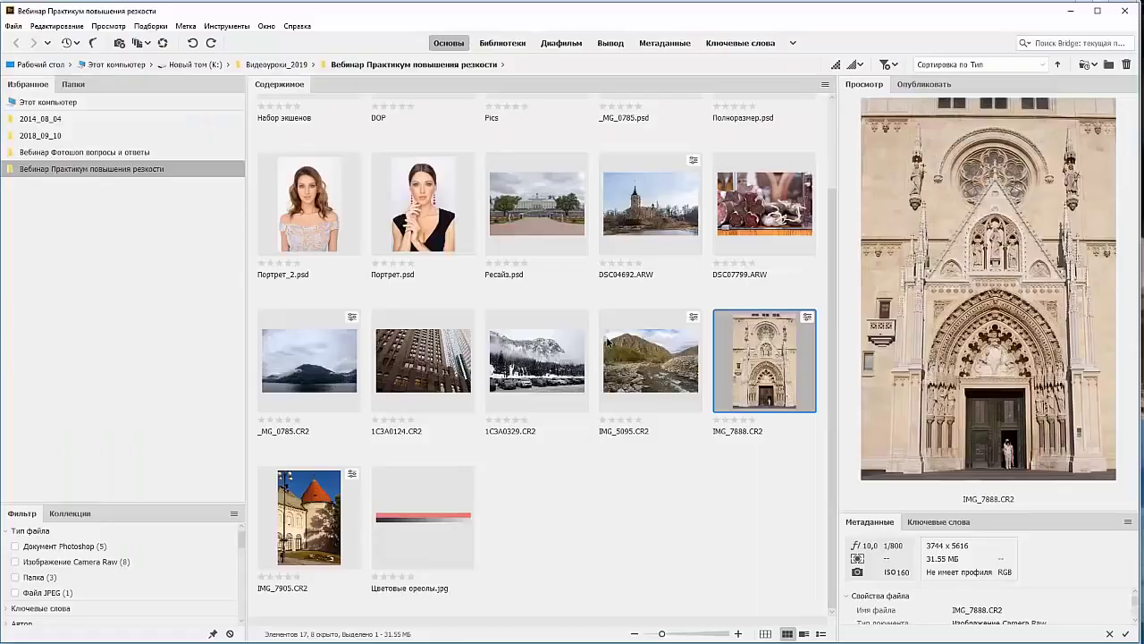
{"action": "left_click", "coordinate": [314, 521]}
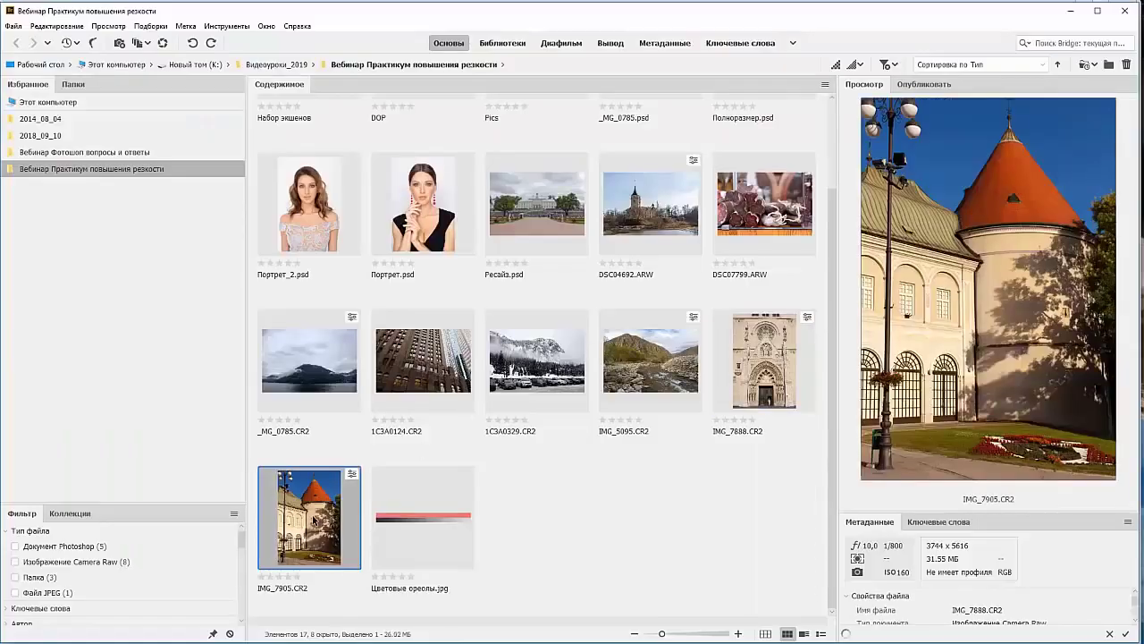
{"action": "double_click", "coordinate": [314, 521]}
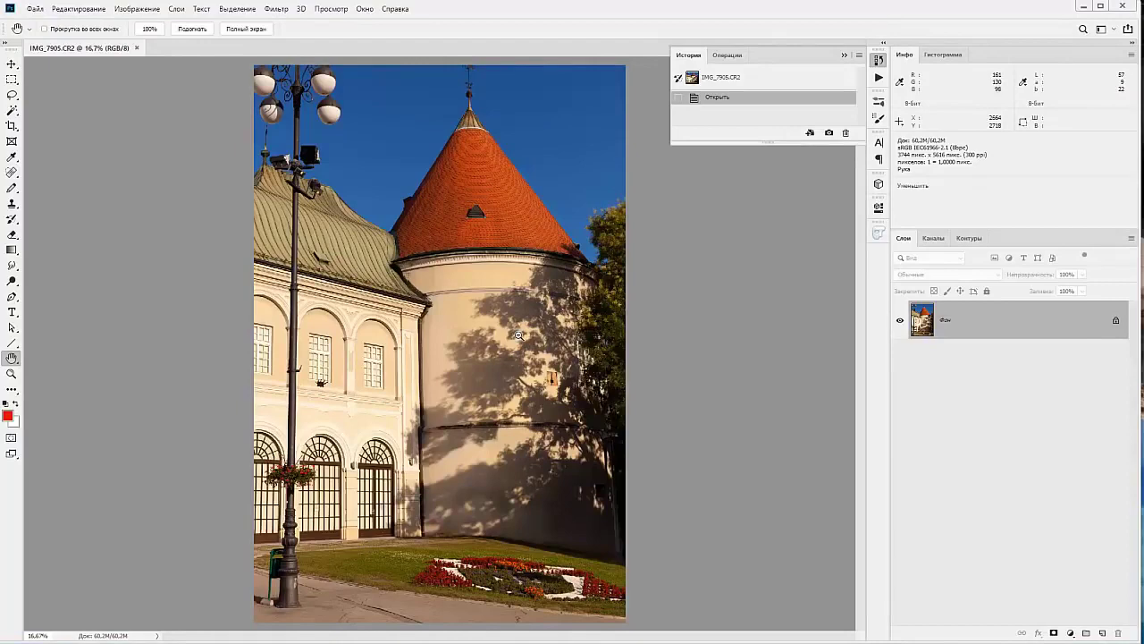
{"action": "key", "text": "ctrl+1"}
Pan across the tower to the street lamps and set the Фон копия layer to Linear Light blending
{"action": "left_click_drag", "start_coordinate": [421, 178], "coordinate": [470, 519]}
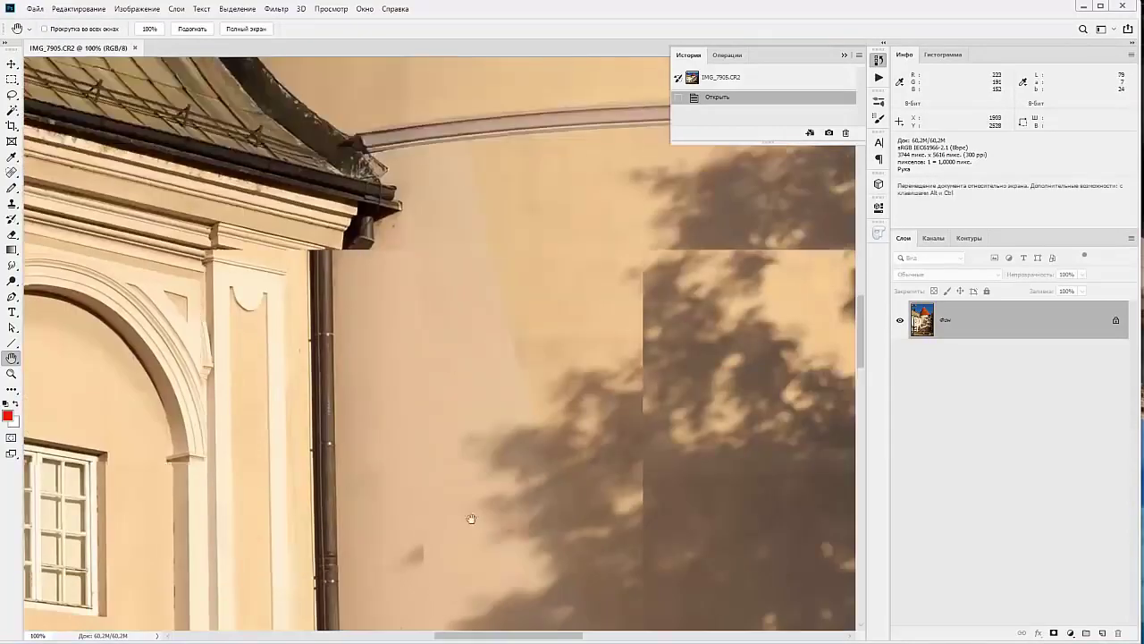
{"action": "left_click_drag", "start_coordinate": [475, 384], "coordinate": [520, 591]}
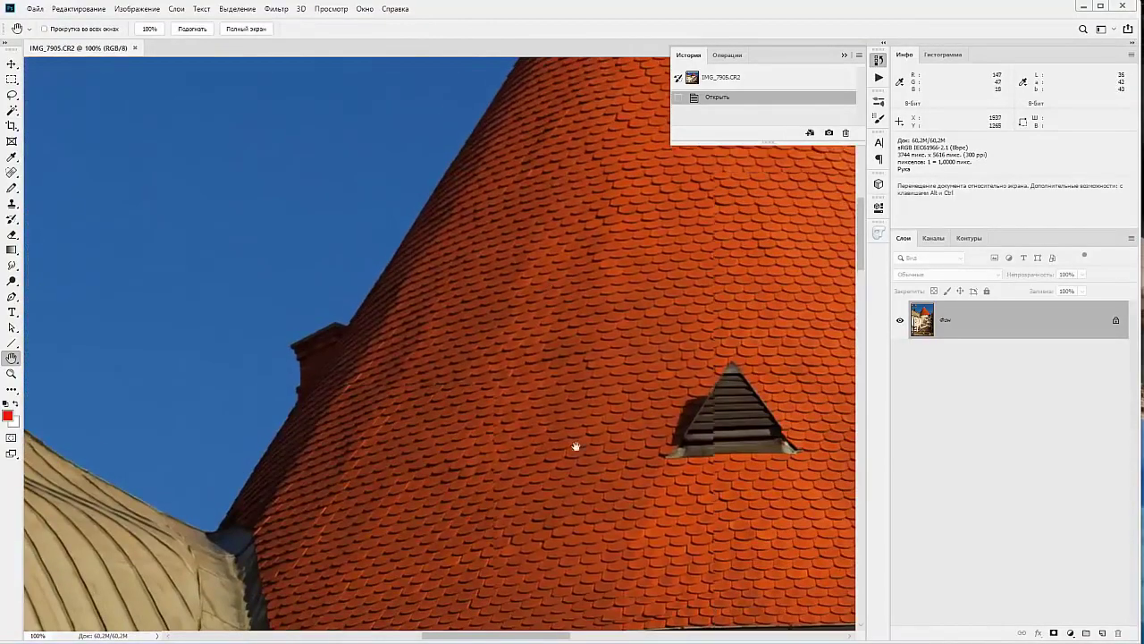
{"action": "left_click_drag", "start_coordinate": [578, 242], "coordinate": [577, 430]}
{"action": "mouse_move", "coordinate": [568, 253]}
{"action": "left_mouse_down"}
{"action": "mouse_move", "coordinate": [562, 334]}
{"action": "mouse_move", "coordinate": [420, 617]}
{"action": "left_mouse_up"}
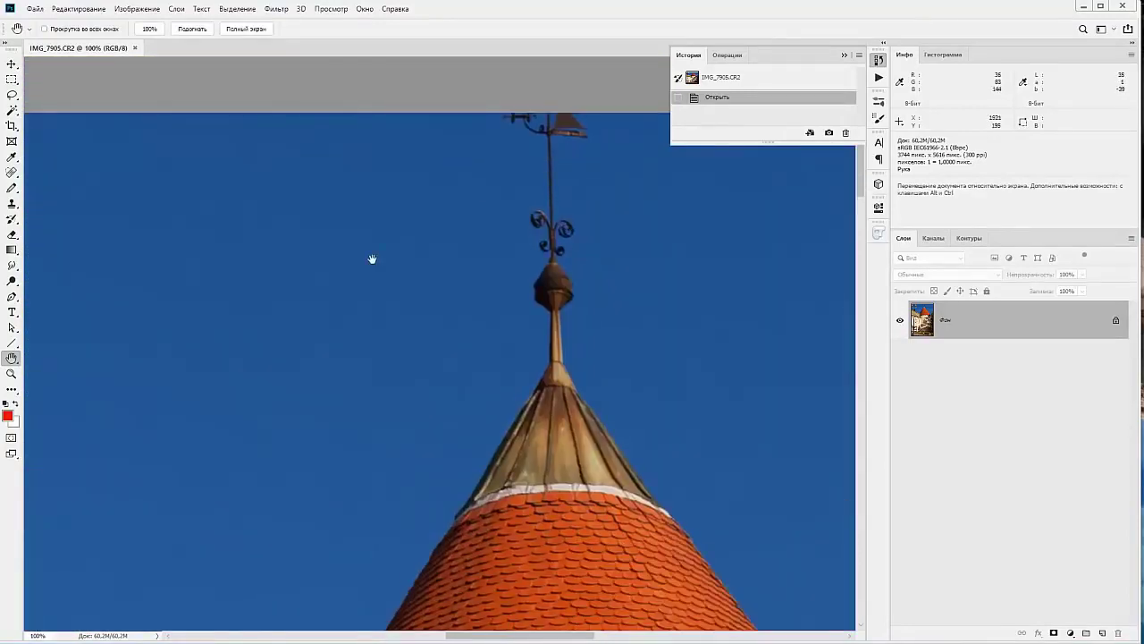
{"action": "left_click_drag", "start_coordinate": [373, 258], "coordinate": [808, 225]}
{"action": "left_click_drag", "start_coordinate": [206, 340], "coordinate": [576, 310]}
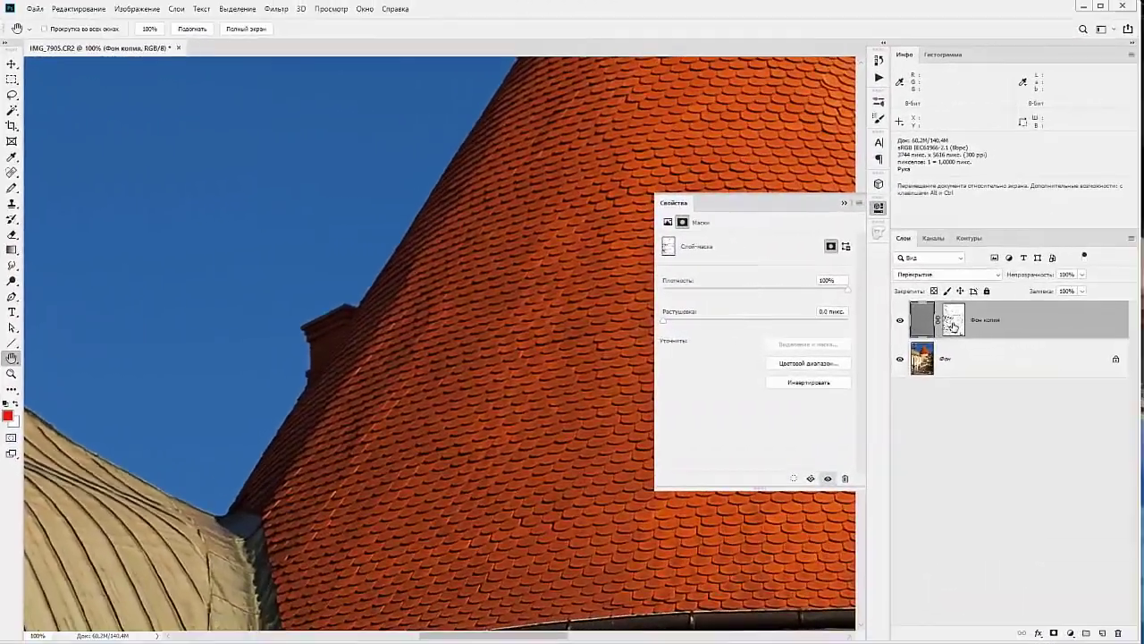
{"action": "left_click", "coordinate": [953, 319], "text": "shift"}
{"action": "left_click", "coordinate": [953, 319], "text": "shift"}
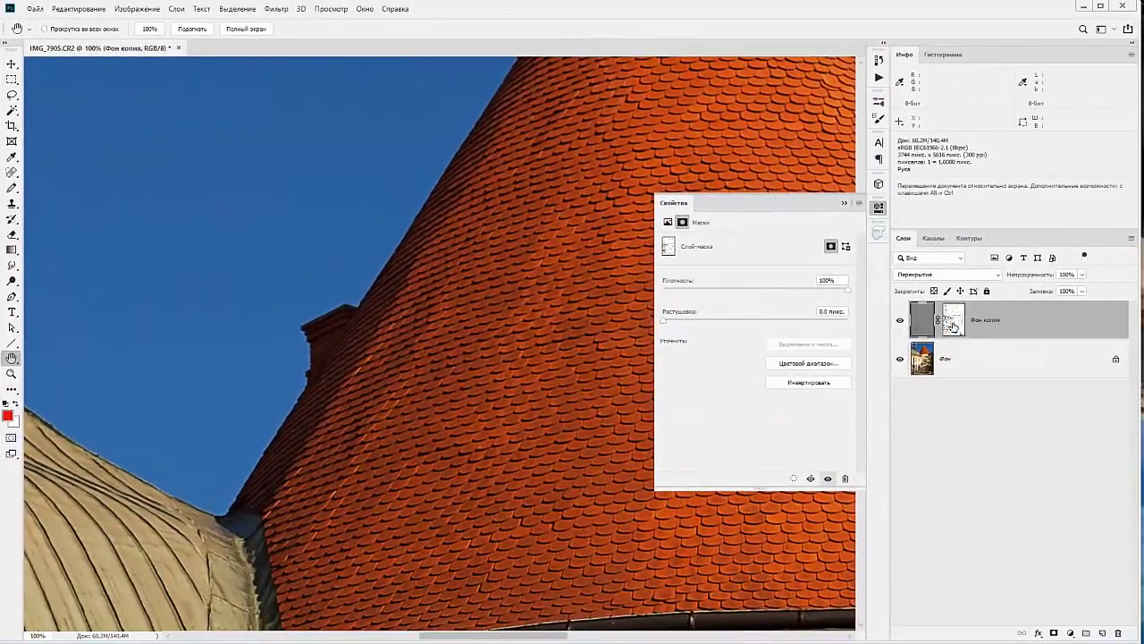
{"action": "left_click", "coordinate": [939, 274]}
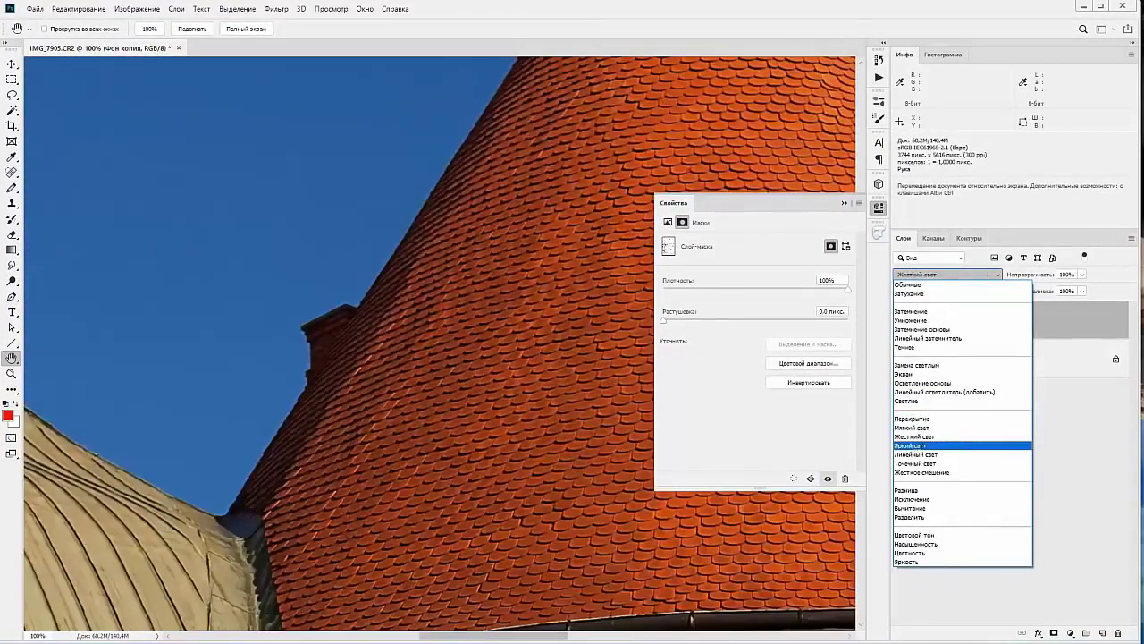
{"action": "left_click", "coordinate": [919, 456]}
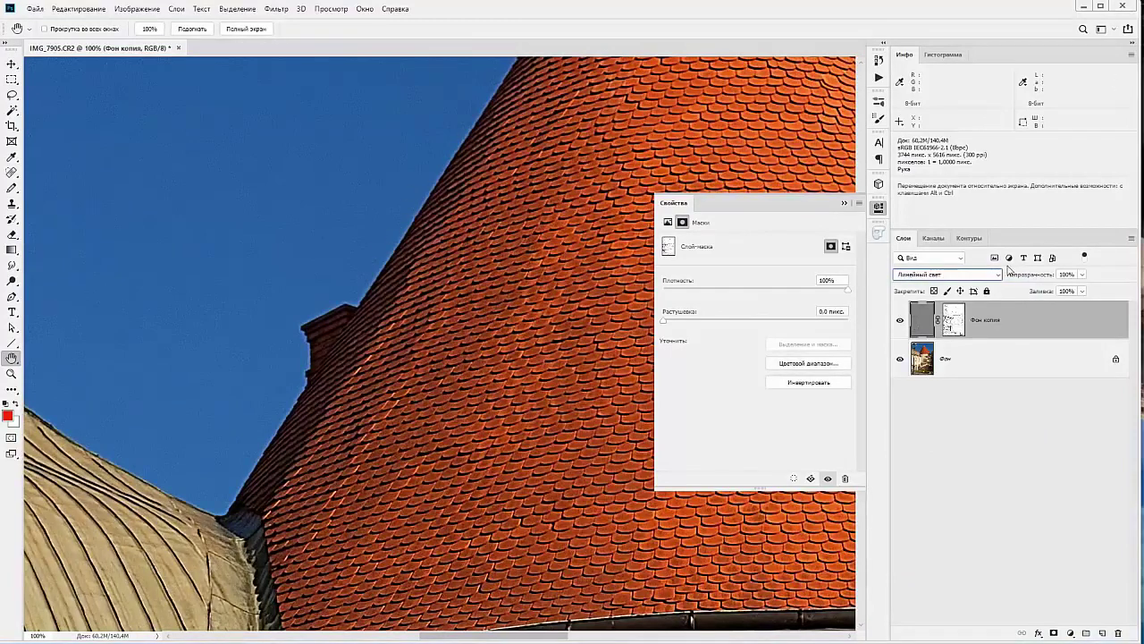
Compare the result with the layer mask disabled and enabled, then display the mask on the canvas
{"action": "left_click", "coordinate": [954, 323], "text": "shift"}
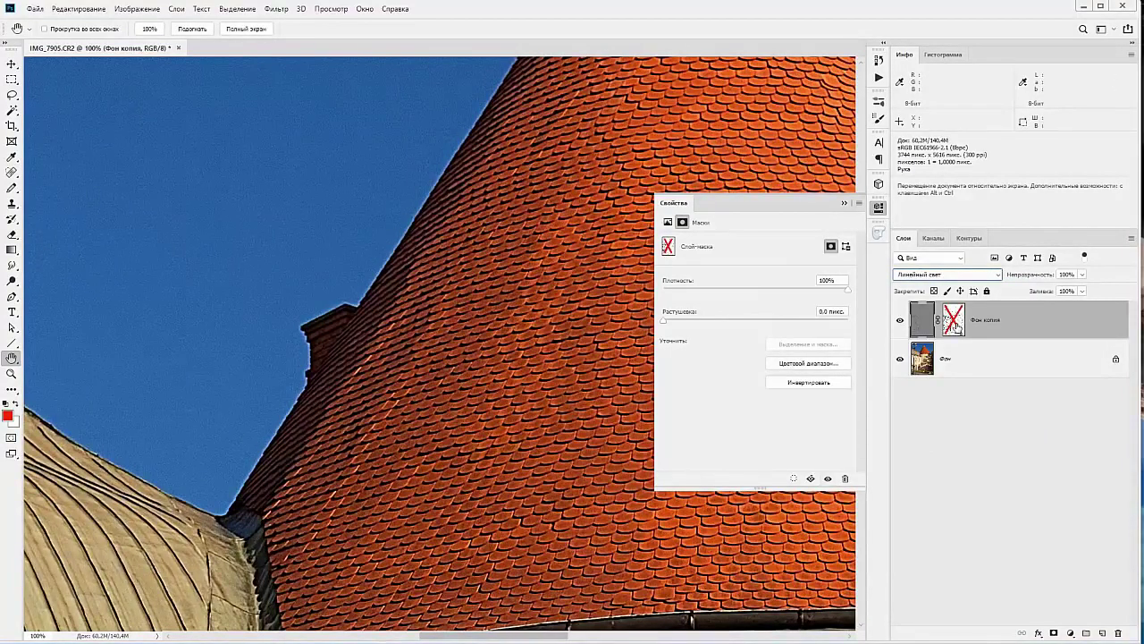
{"action": "left_click", "coordinate": [954, 325], "text": "shift"}
{"action": "left_click", "coordinate": [955, 325], "text": "shift"}
{"action": "left_click", "coordinate": [954, 325], "text": "shift"}
{"action": "left_click", "coordinate": [955, 325], "text": "shift"}
{"action": "left_click", "coordinate": [955, 325], "text": "shift"}
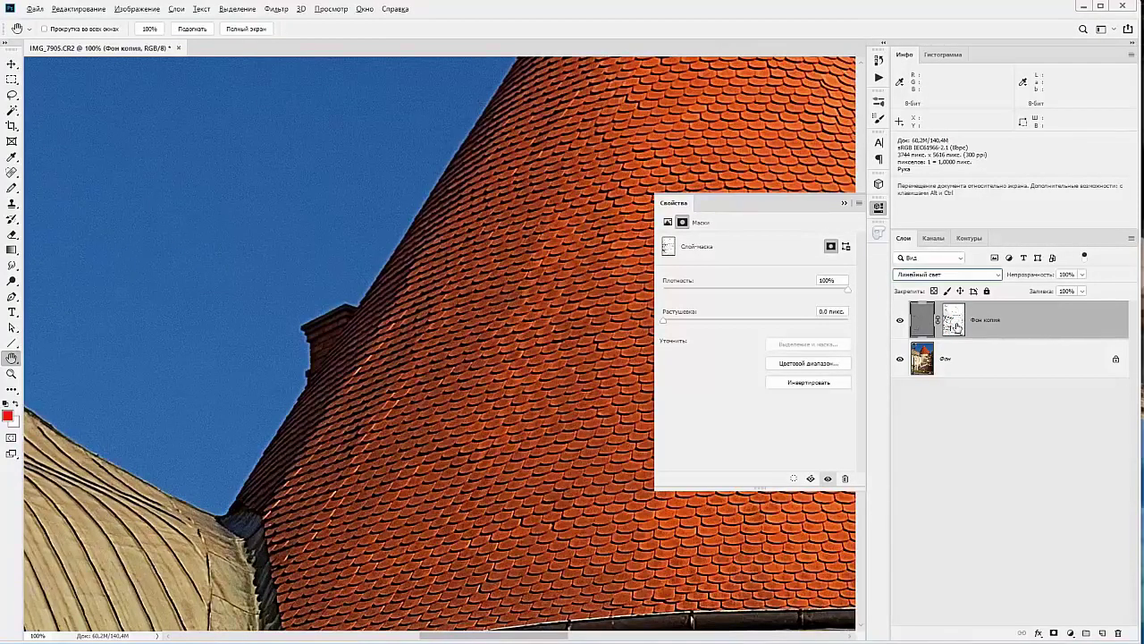
{"action": "left_click", "coordinate": [954, 326], "text": "alt"}
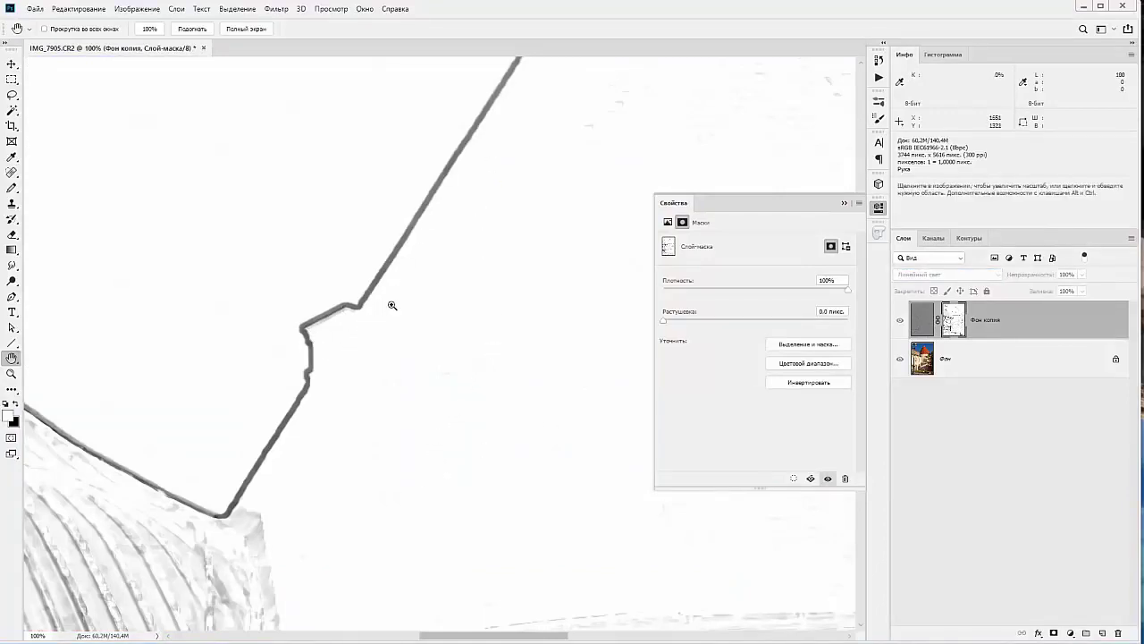
Darken the mask with Curves: black point at 32 and a curve point at 167 in, 157 out
{"action": "scroll", "coordinate": [392, 304], "scroll_direction": "down", "scroll_amount": 3}
{"action": "scroll", "coordinate": [391, 305], "scroll_direction": "down", "scroll_amount": 1}
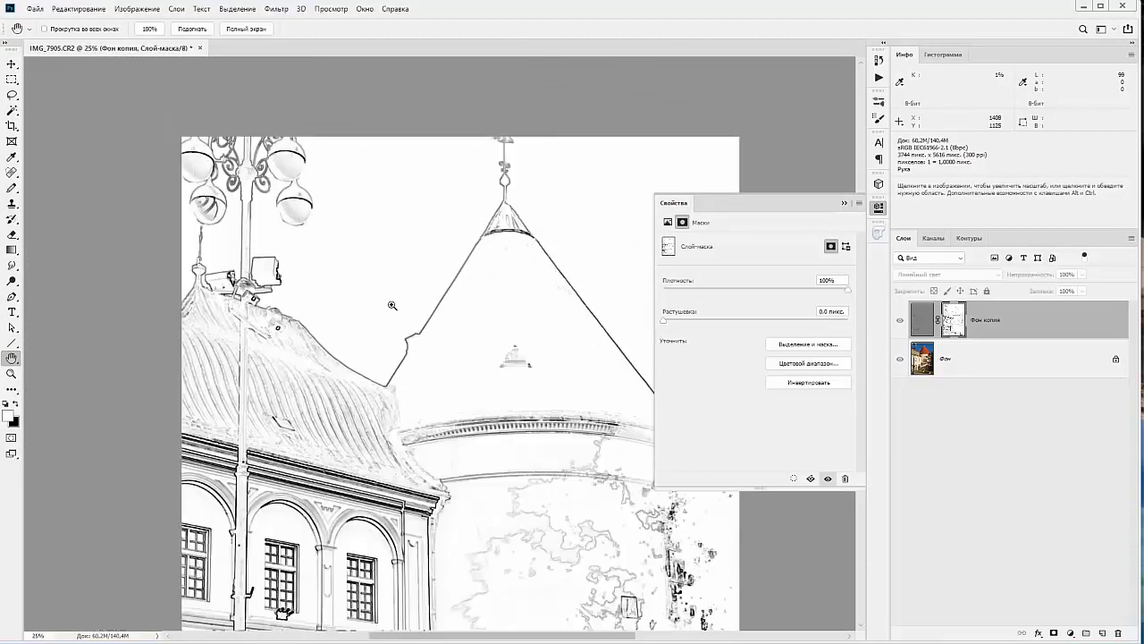
{"action": "left_click", "coordinate": [144, 12]}
{"action": "mouse_move", "coordinate": [140, 40]}
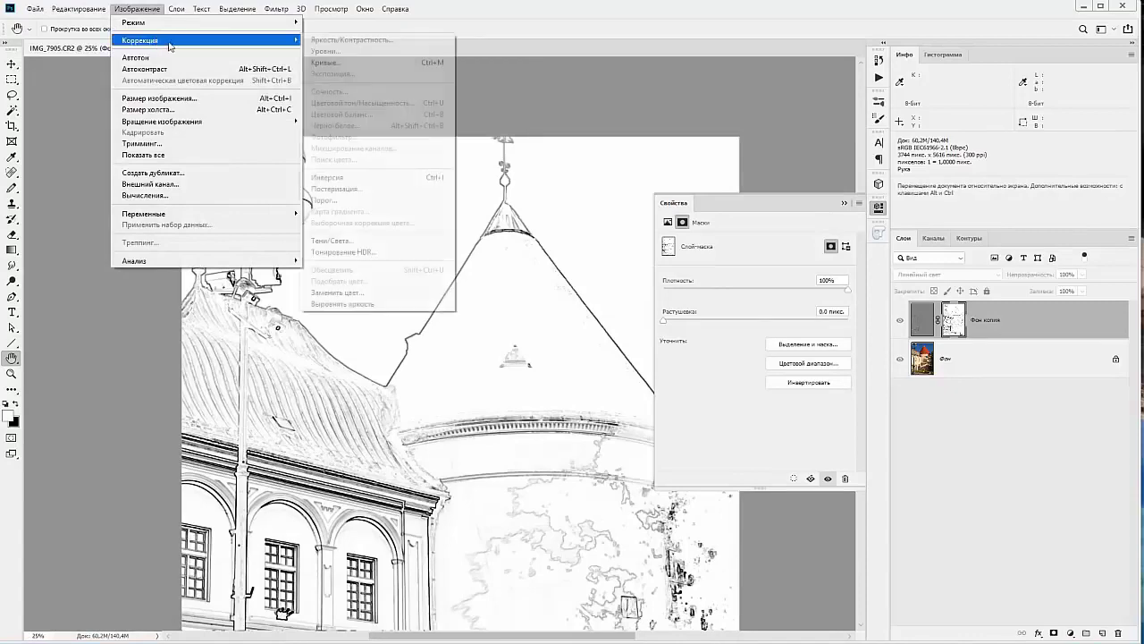
{"action": "left_click", "coordinate": [326, 63]}
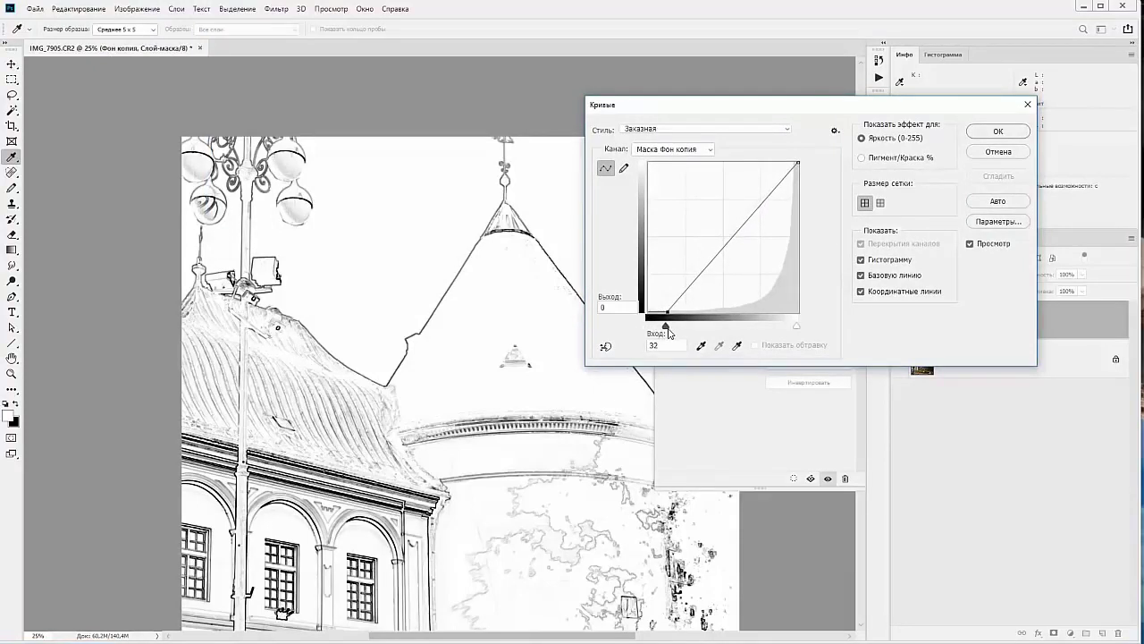
{"action": "left_click_drag", "start_coordinate": [647, 327], "coordinate": [683, 337]}
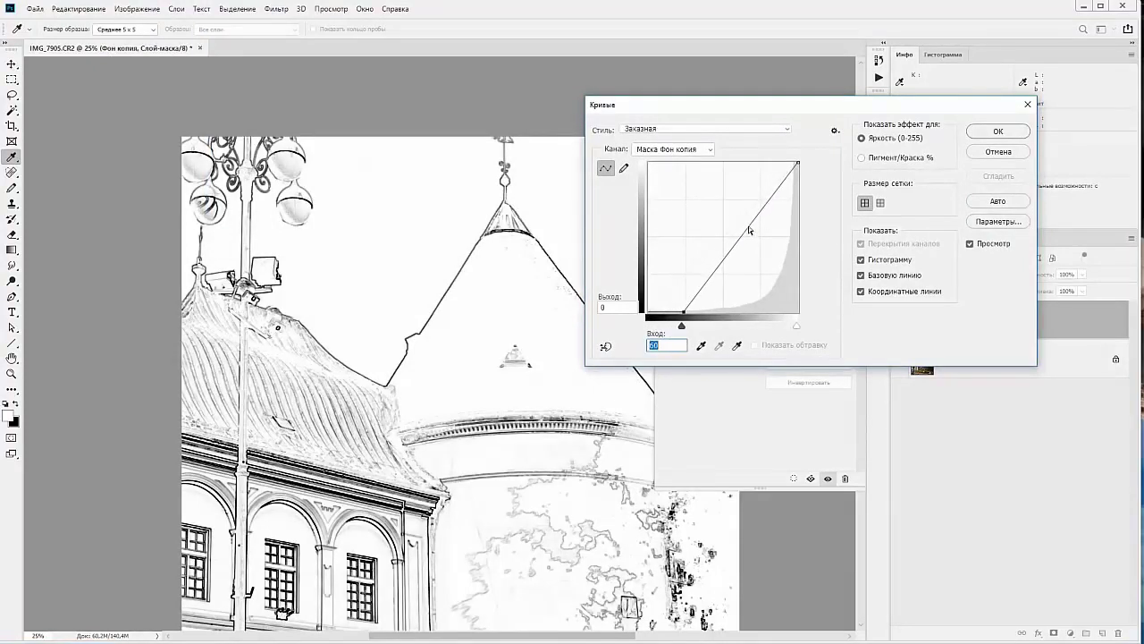
{"action": "left_click_drag", "start_coordinate": [748, 229], "coordinate": [745, 217]}
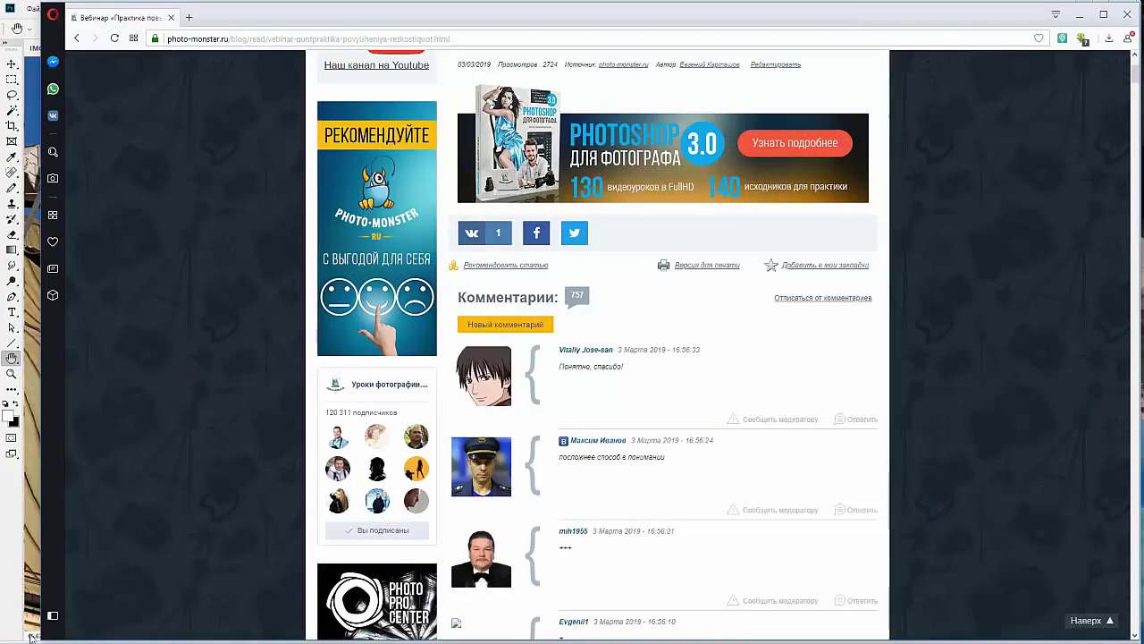
Pick Портрет.psd in Adobe Bridge to open it in Photoshop
{"action": "key", "text": "alt+Tab"}
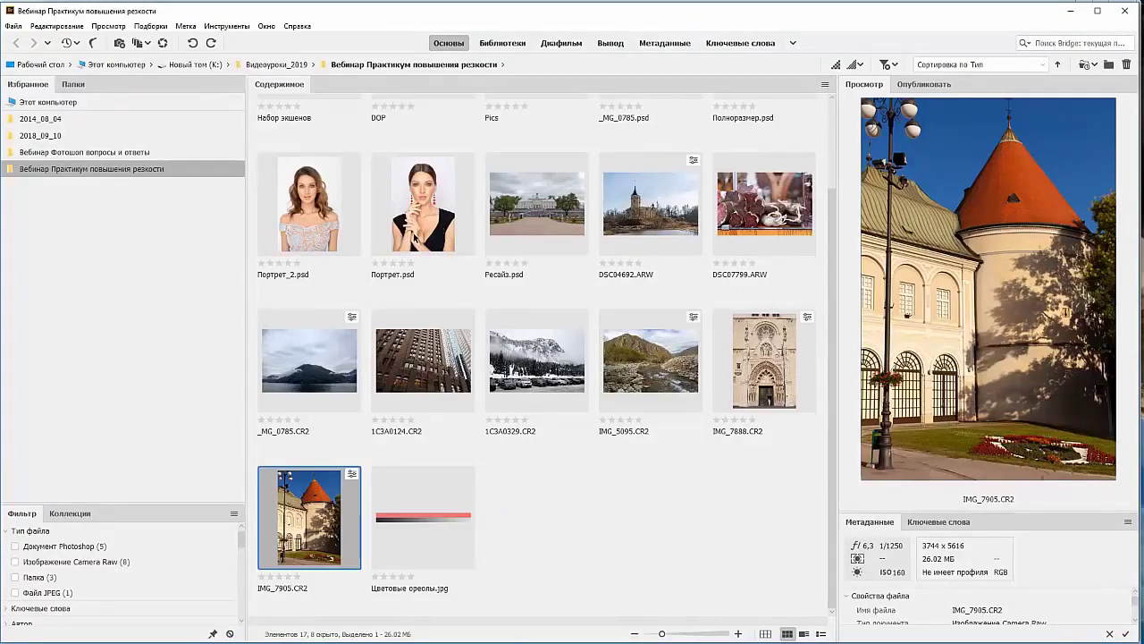
{"action": "left_click", "coordinate": [420, 223]}
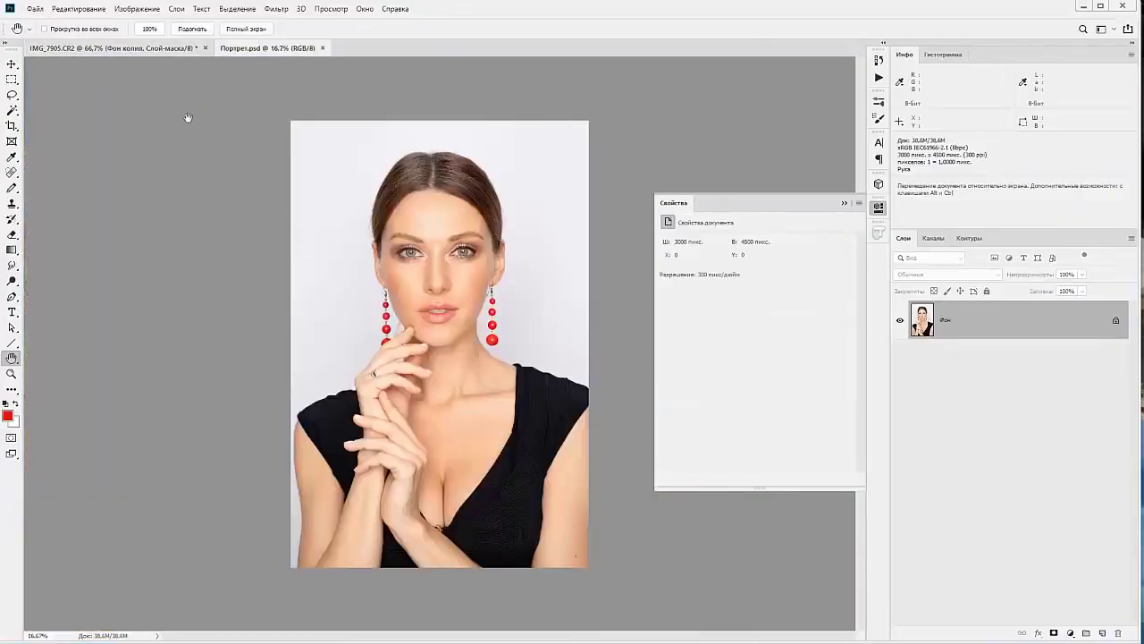
Close IMG_7905 without saving and compare the portrait with its Фон копия layer shown and hidden
{"action": "left_click", "coordinate": [206, 49]}
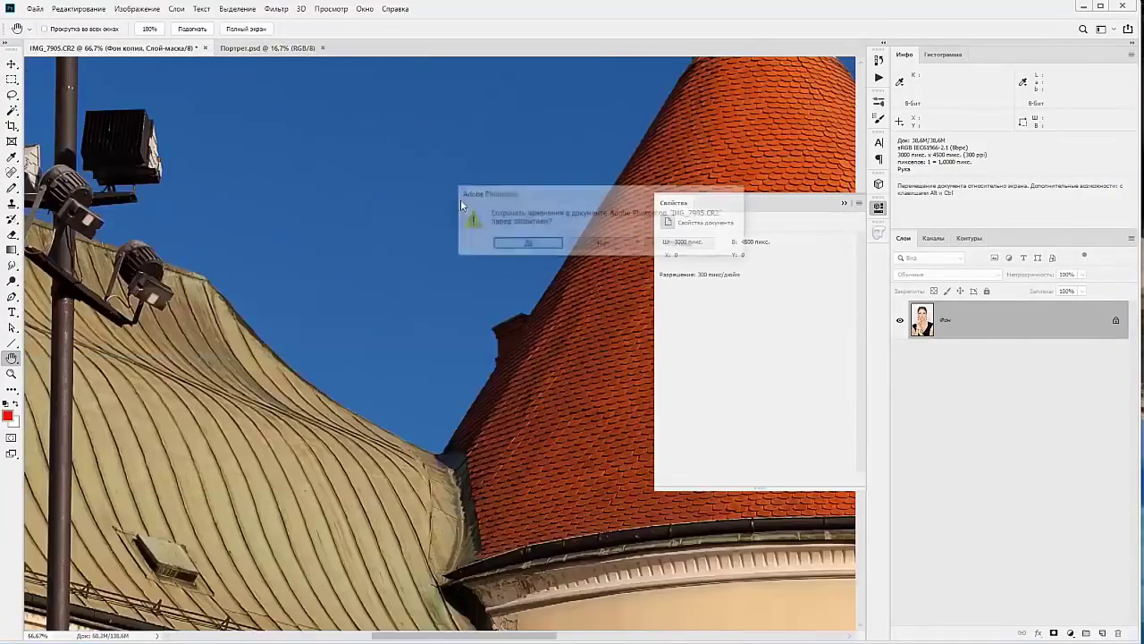
{"action": "left_click", "coordinate": [604, 248]}
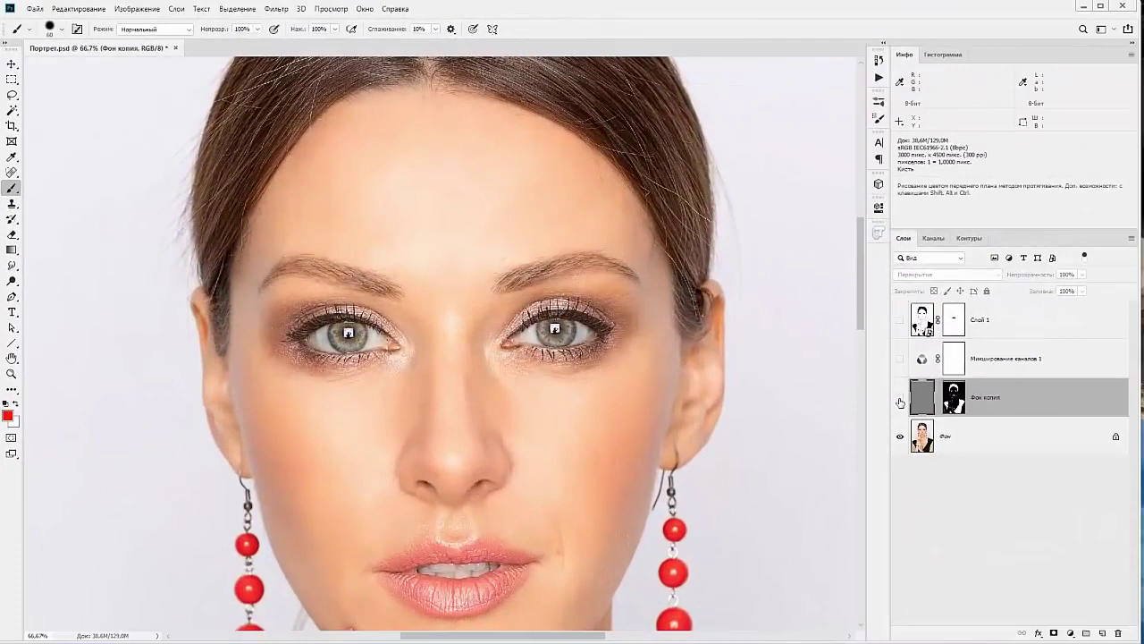
{"action": "left_click", "coordinate": [900, 401]}
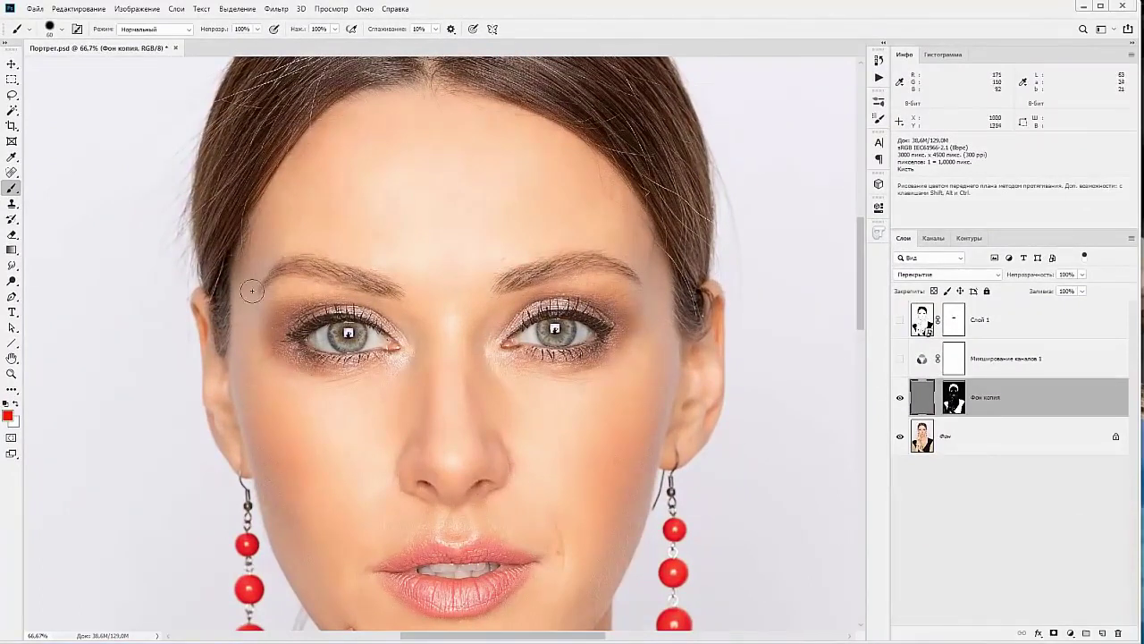
{"action": "left_click", "coordinate": [899, 400]}
{"action": "left_click", "coordinate": [900, 400]}
{"action": "left_click", "coordinate": [900, 399]}
{"action": "left_click", "coordinate": [899, 399]}
{"action": "left_click", "coordinate": [900, 400]}
{"action": "left_click", "coordinate": [900, 400]}
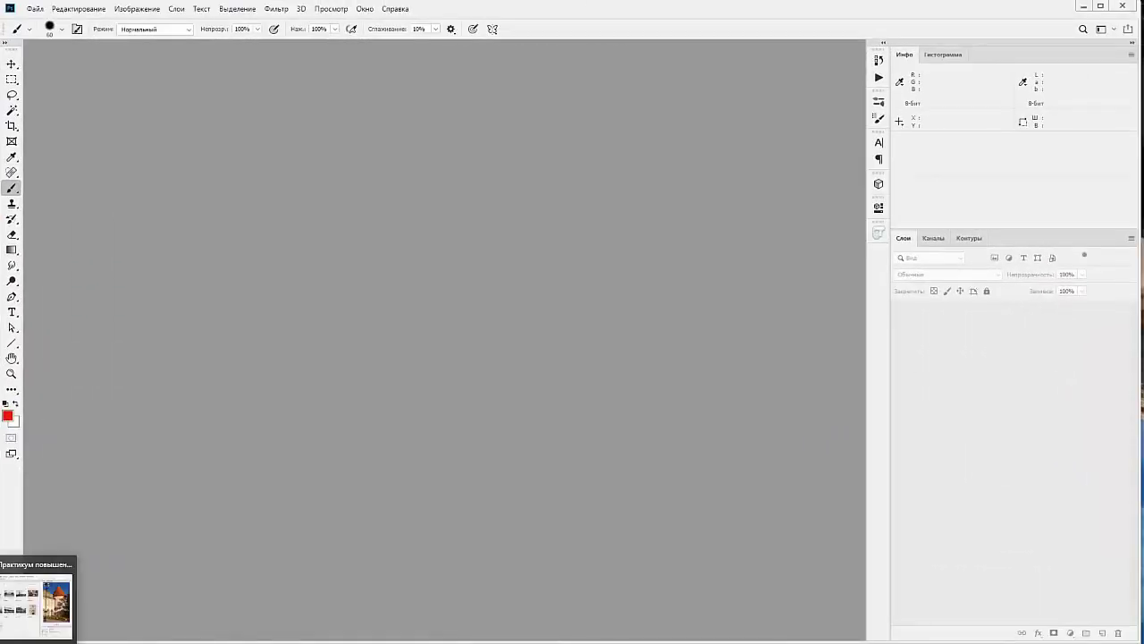
Reopen Портрет.psd from Adobe Bridge as a fresh Photoshop document
{"action": "left_click", "coordinate": [36, 599]}
{"action": "left_click", "coordinate": [426, 228]}
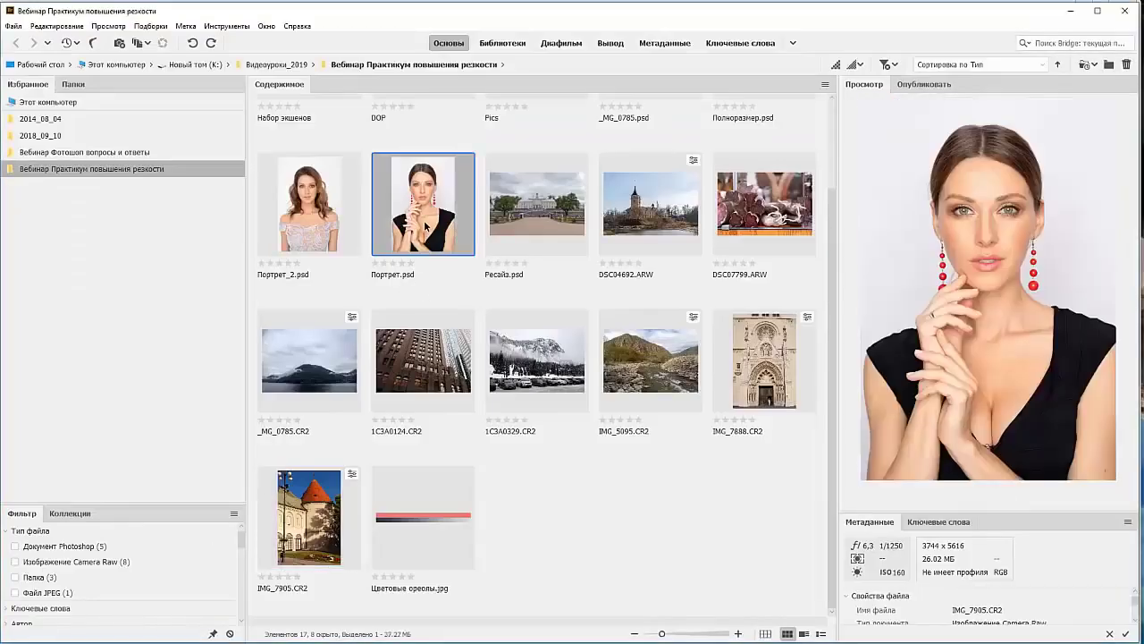
{"action": "double_click", "coordinate": [426, 227]}
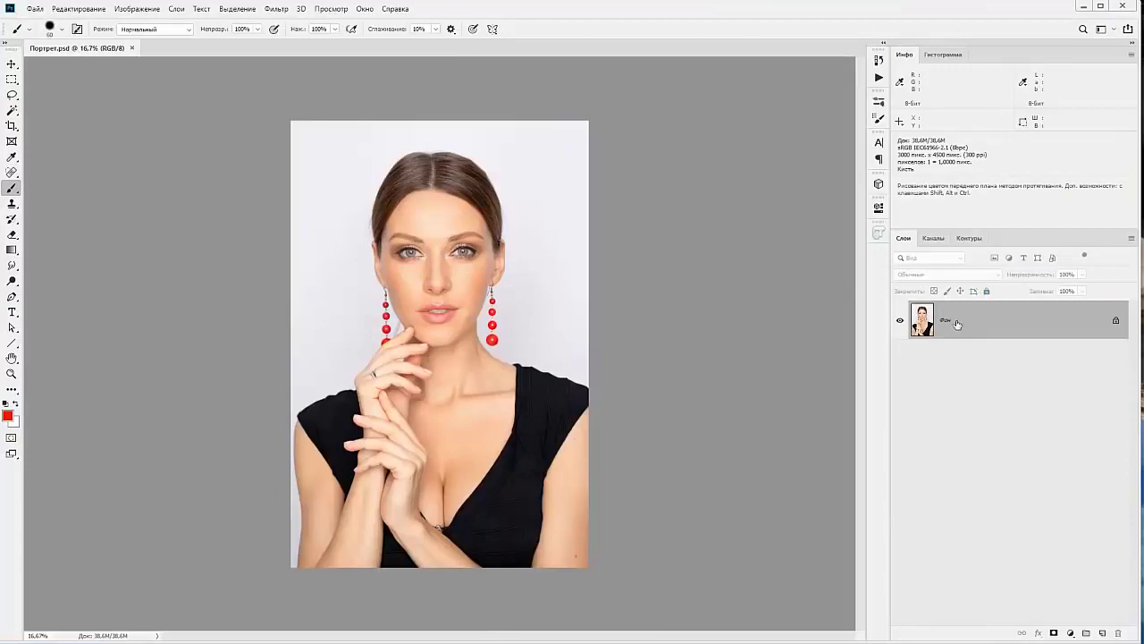
Zoom to 100% on the eyes and duplicate the Фон layer as Слой 1
{"action": "left_click_drag", "start_coordinate": [957, 324], "coordinate": [957, 320]}
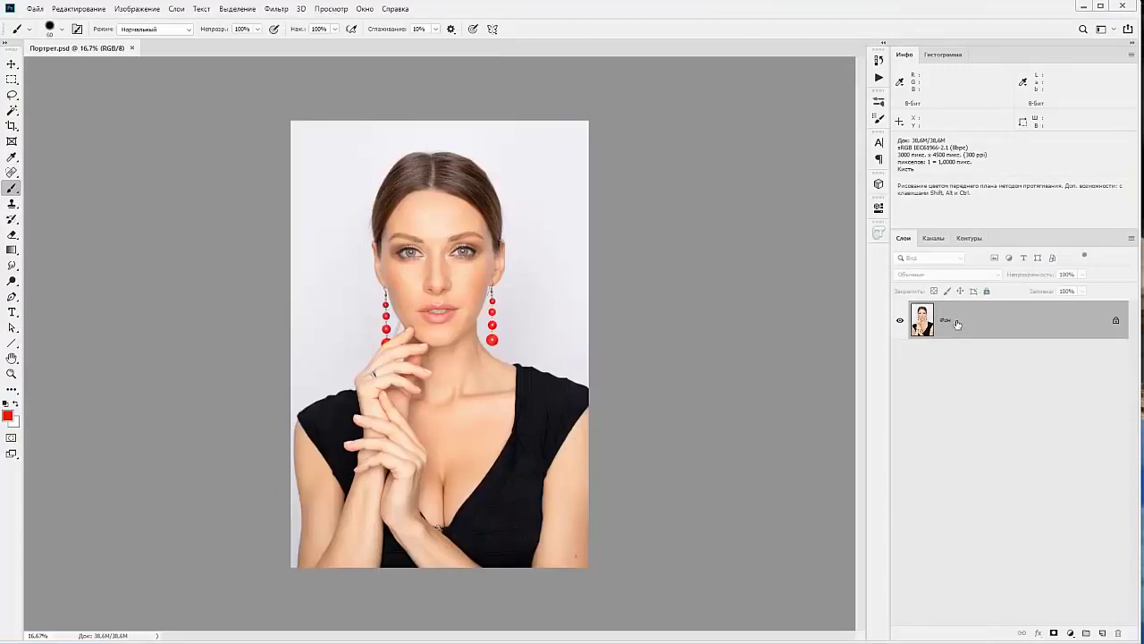
{"action": "key", "text": "ctrl+1"}
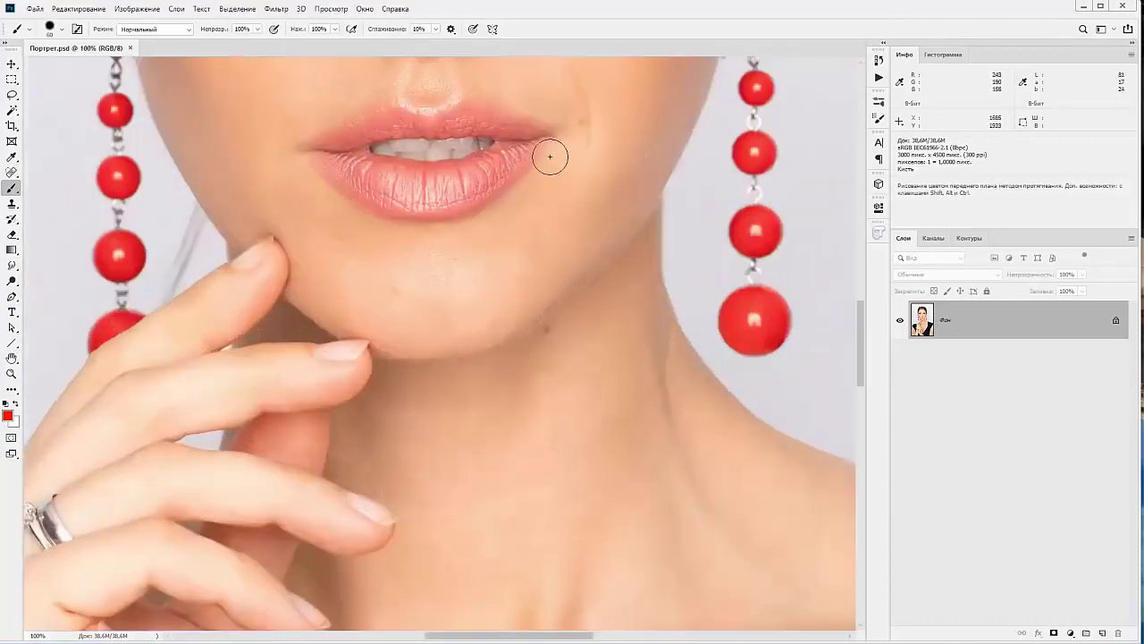
{"action": "mouse_move", "coordinate": [549, 232]}
{"action": "left_mouse_down"}
{"action": "mouse_move", "coordinate": [479, 355]}
{"action": "mouse_move", "coordinate": [472, 344]}
{"action": "left_mouse_up"}
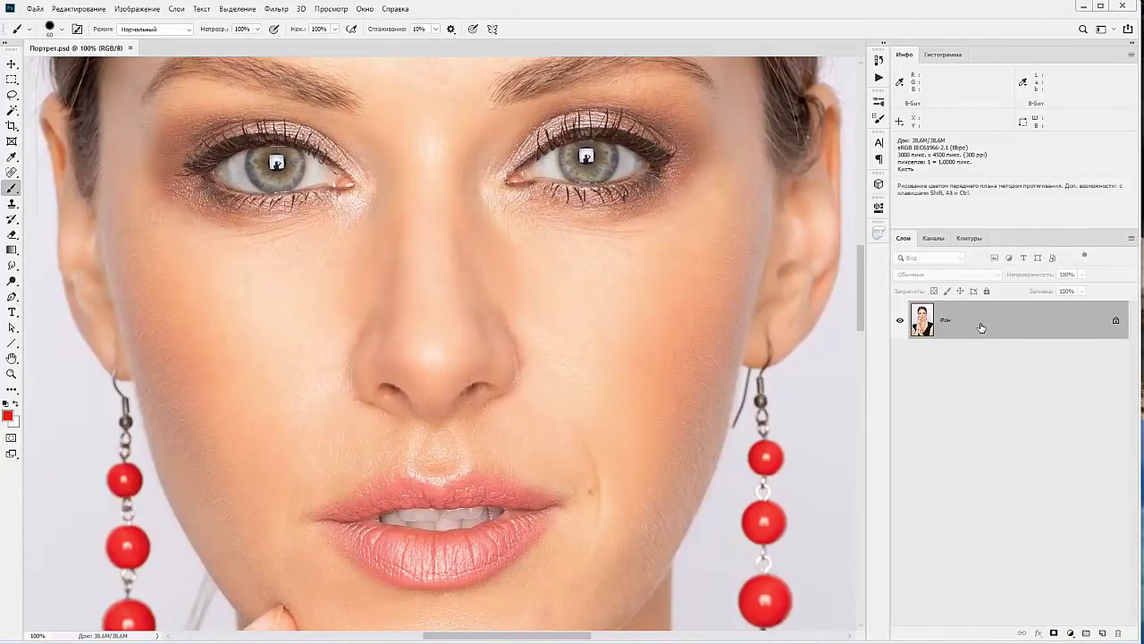
{"action": "key", "text": "ctrl+j"}
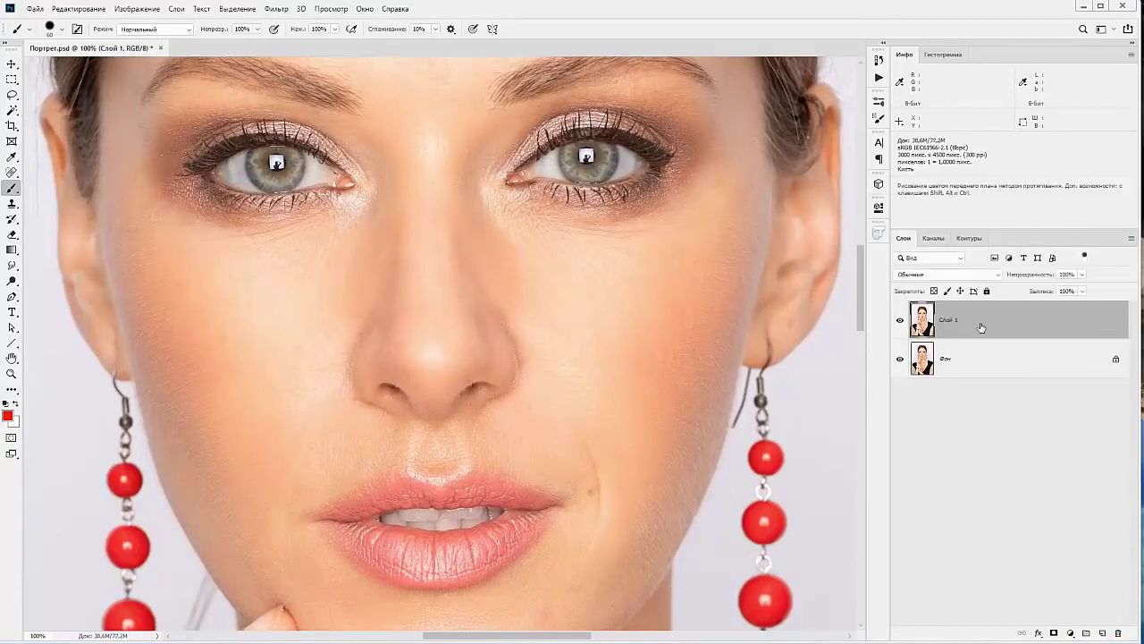
Apply High Pass (Краевой контраст) with a 1,9-pixel radius to Слой 1
{"action": "left_click", "coordinate": [276, 9]}
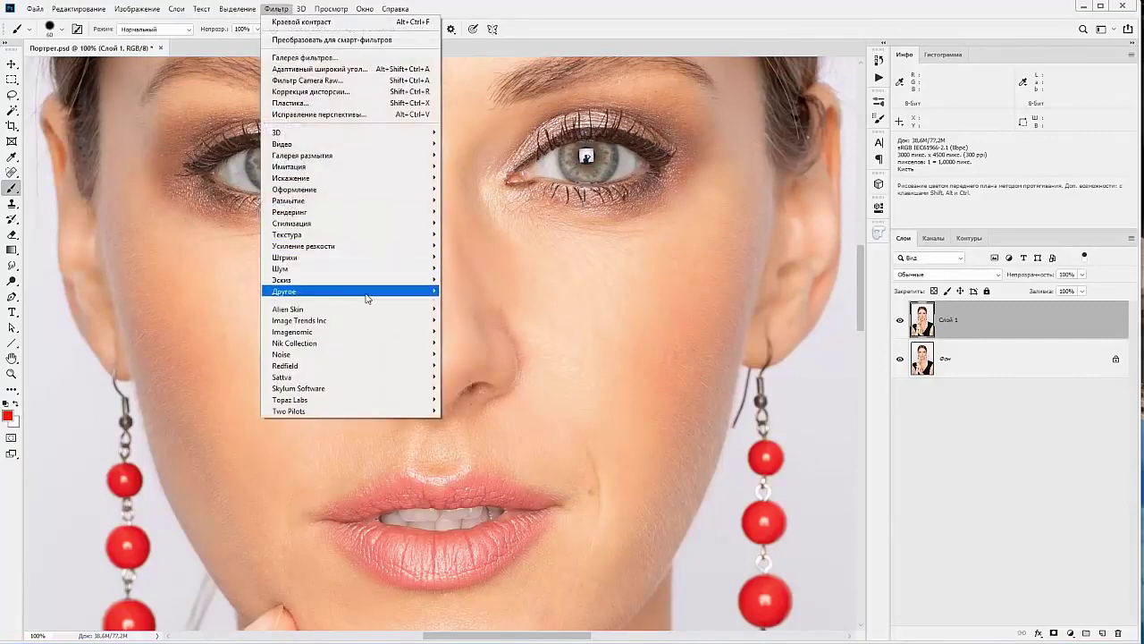
{"action": "mouse_move", "coordinate": [348, 292]}
{"action": "left_click", "coordinate": [470, 314]}
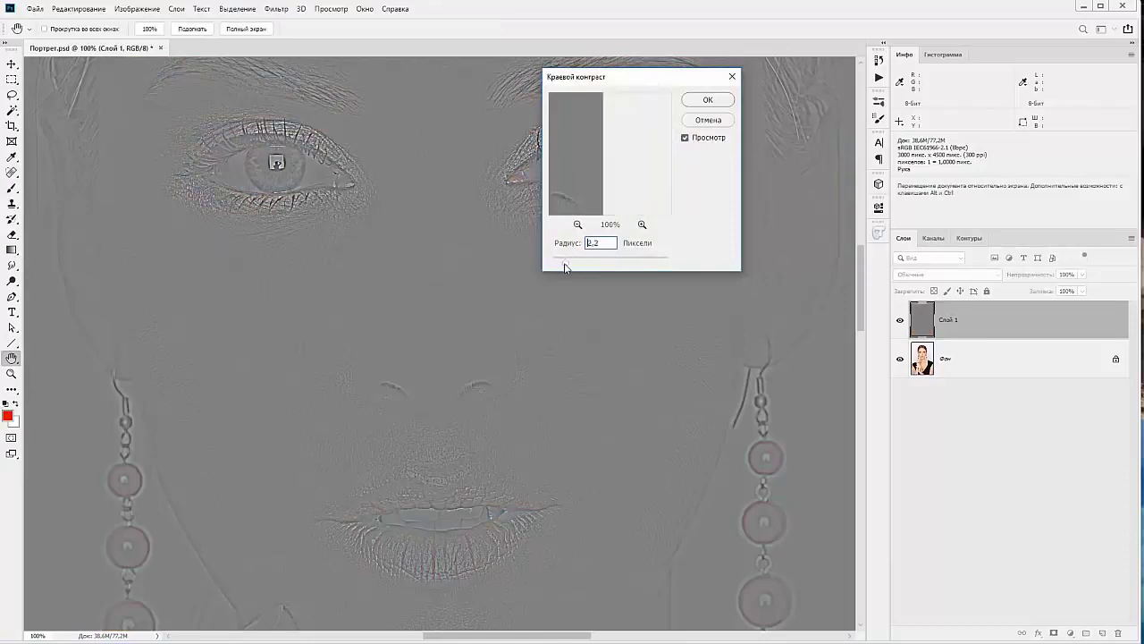
{"action": "left_click_drag", "start_coordinate": [564, 266], "coordinate": [566, 266]}
{"action": "left_click", "coordinate": [694, 104]}
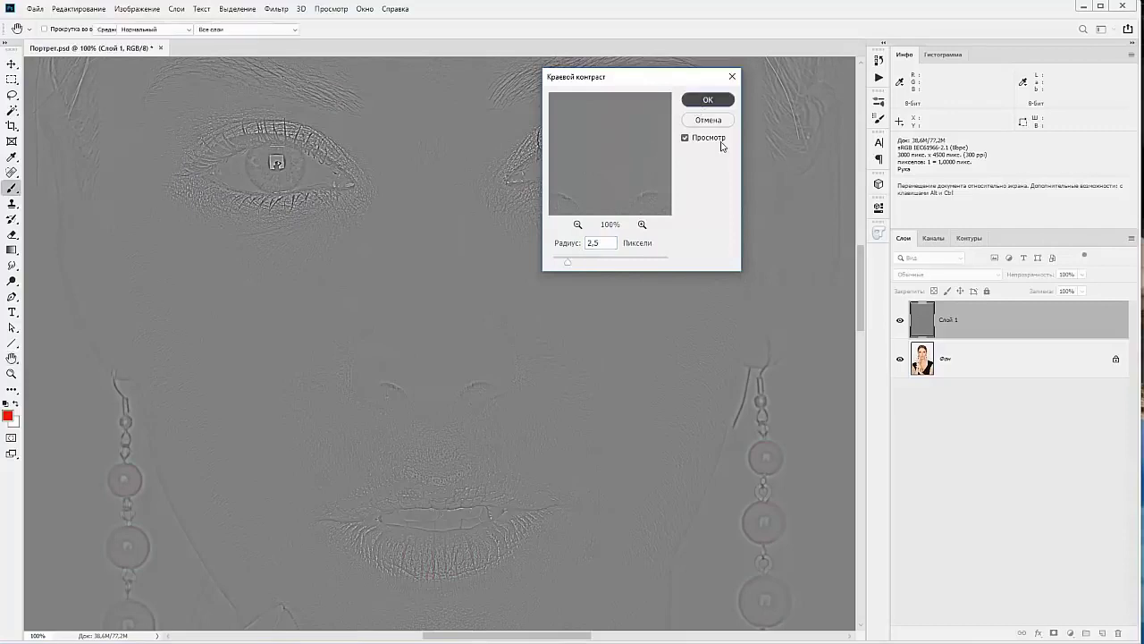
Blend Слой 1 in Перекрытие mode, compare it on and off, then delete the layer
{"action": "left_click", "coordinate": [943, 274]}
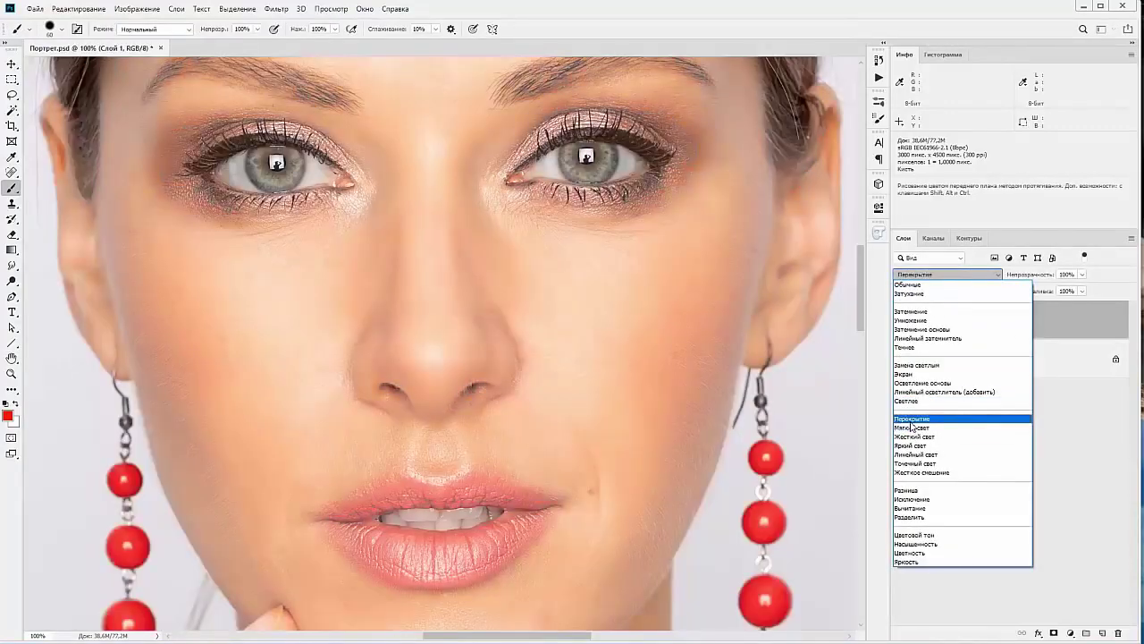
{"action": "left_click", "coordinate": [910, 420]}
{"action": "left_click", "coordinate": [900, 322]}
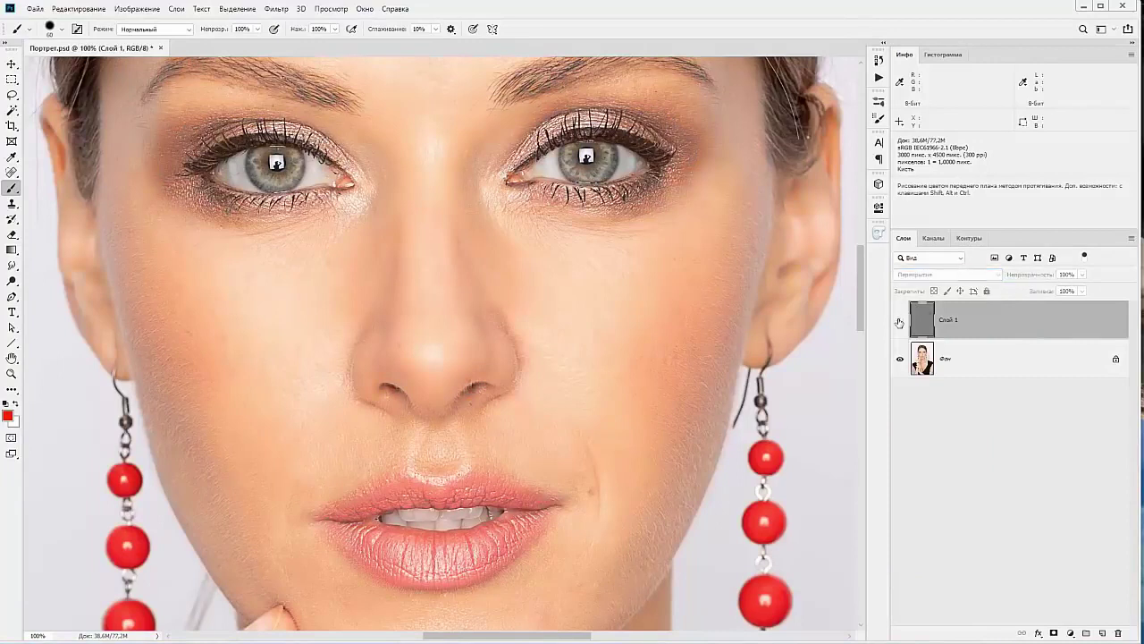
{"action": "left_click", "coordinate": [899, 322]}
{"action": "left_click", "coordinate": [900, 322]}
{"action": "left_click", "coordinate": [900, 322]}
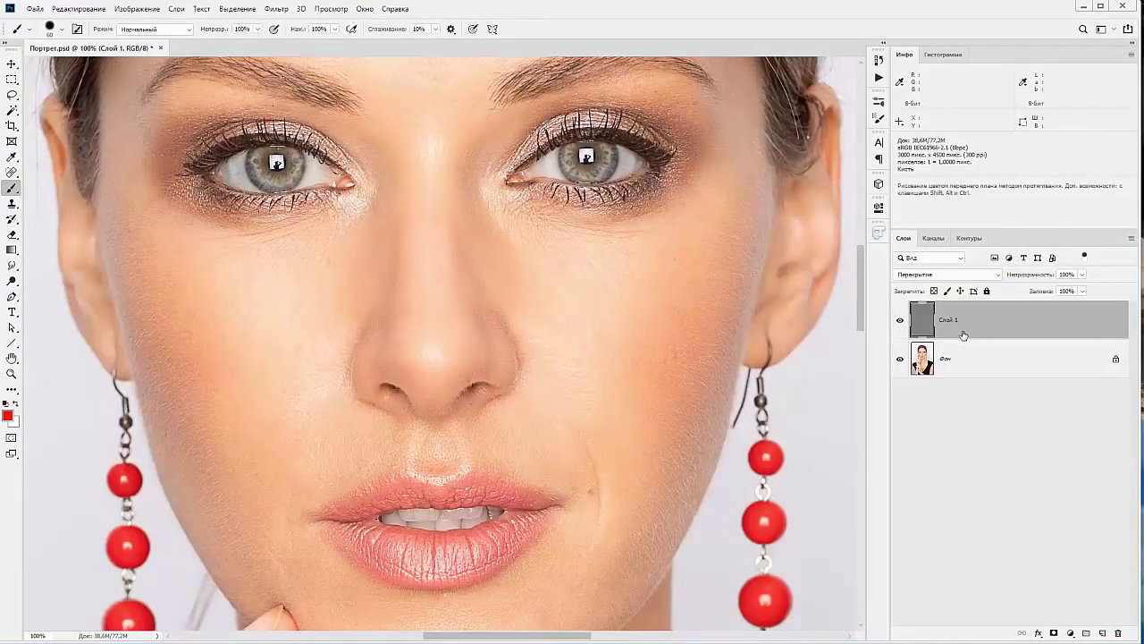
{"action": "key", "text": "Delete"}
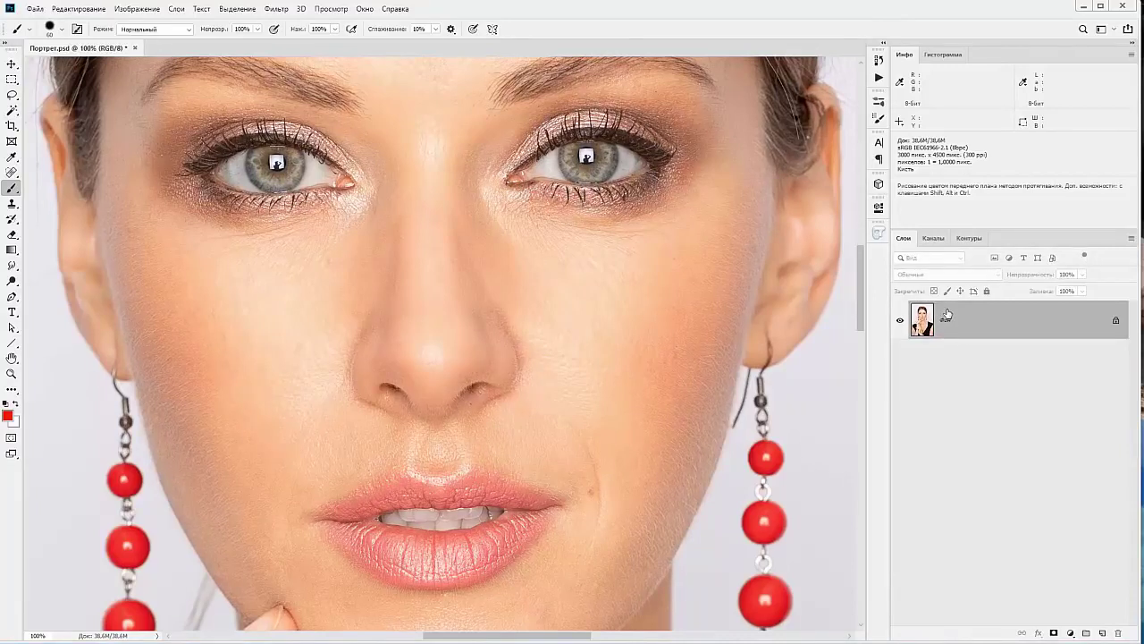
Duplicate the background again and apply High Pass with a 64-pixel radius
{"action": "key", "text": "ctrl+j"}
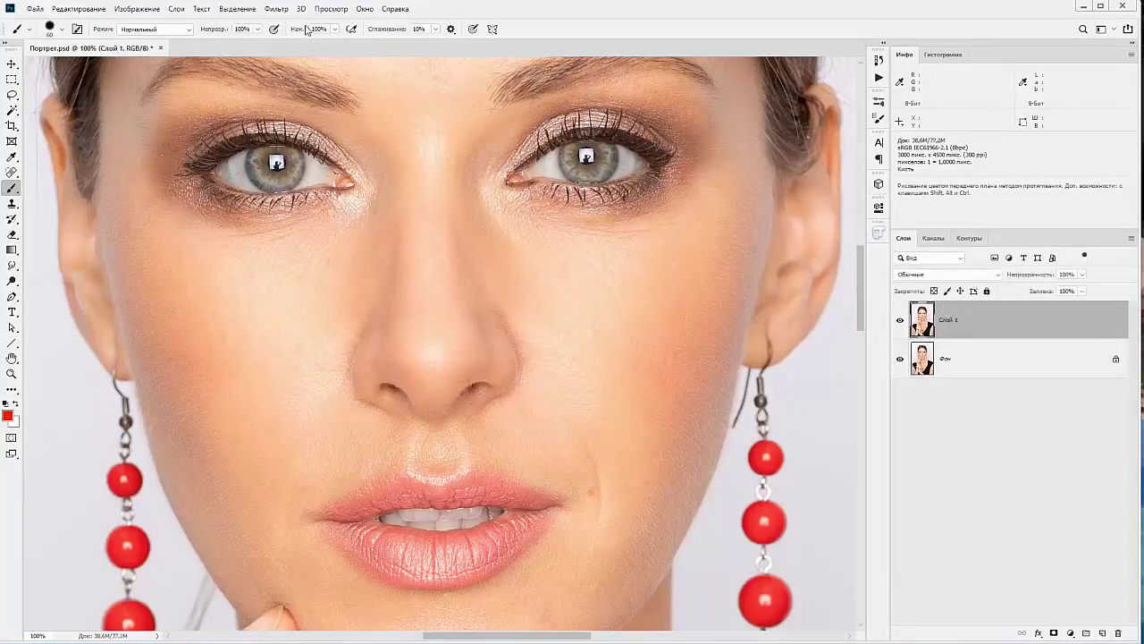
{"action": "left_click", "coordinate": [277, 9]}
{"action": "mouse_move", "coordinate": [349, 292]}
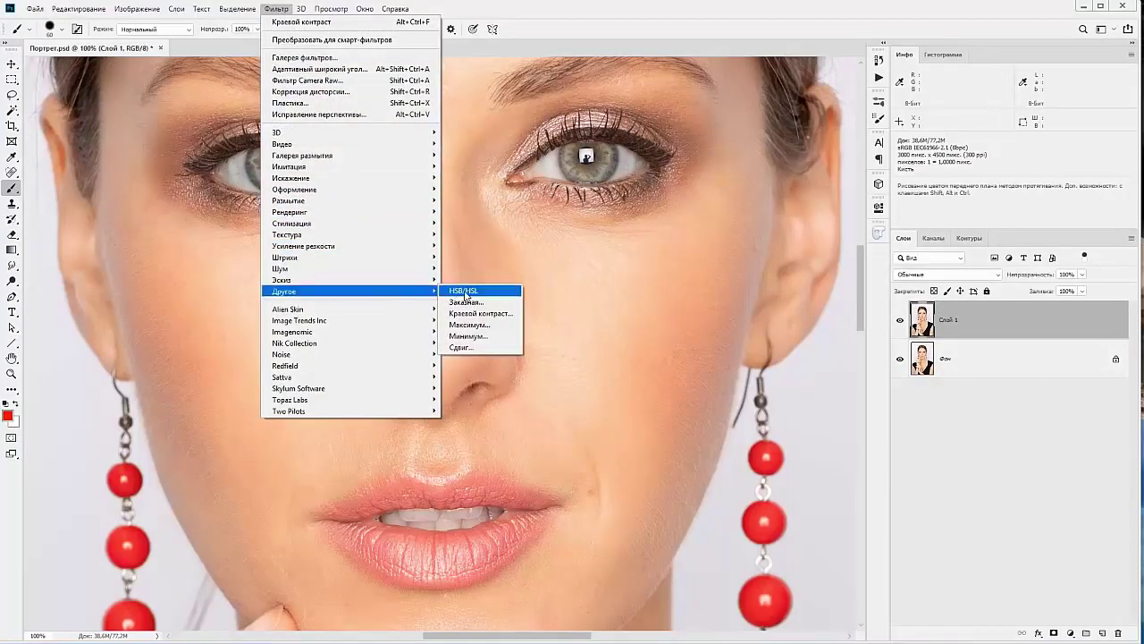
{"action": "left_click", "coordinate": [465, 315]}
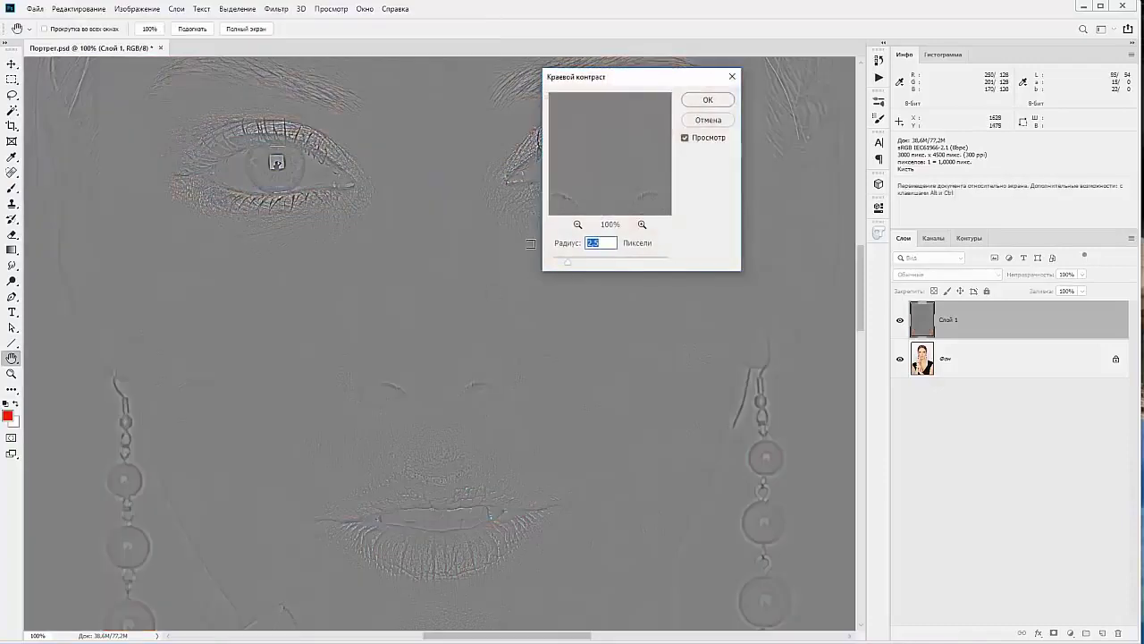
{"action": "key", "text": "ctrl+minus"}
{"action": "key", "text": "ctrl+minus"}
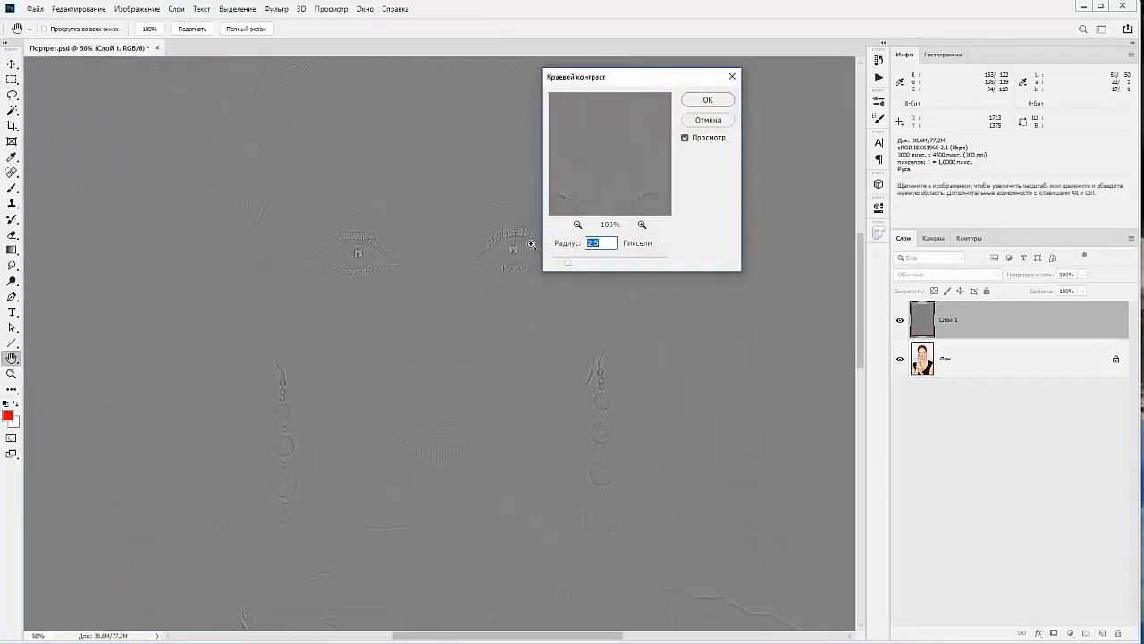
{"action": "key", "text": "ctrl+minus"}
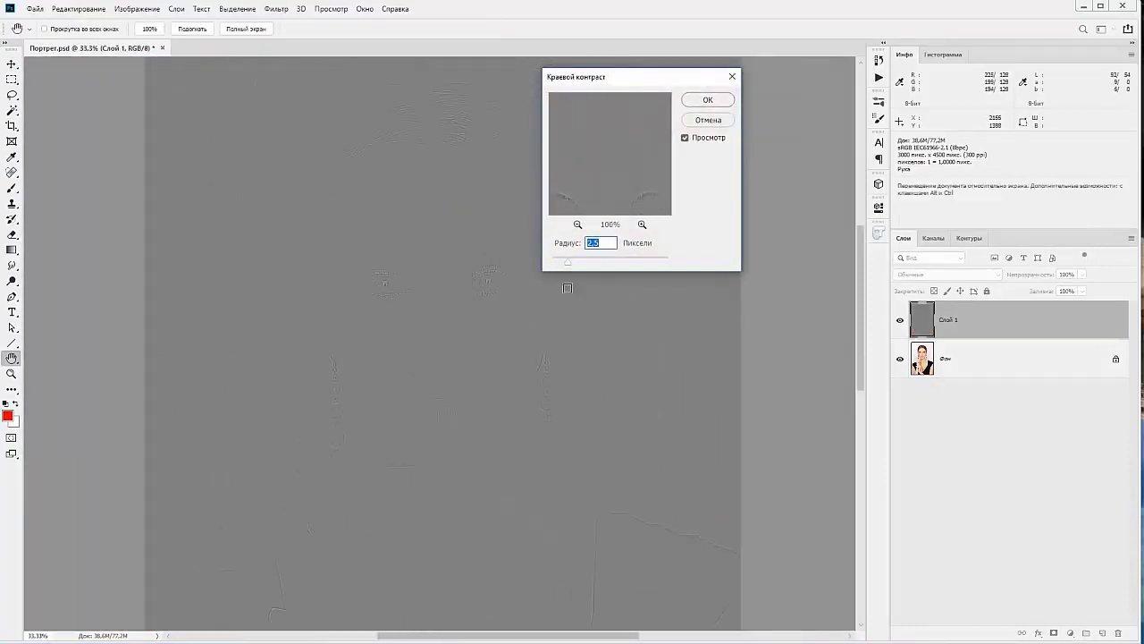
{"action": "left_click", "coordinate": [569, 264]}
{"action": "left_click_drag", "start_coordinate": [570, 263], "coordinate": [623, 265]}
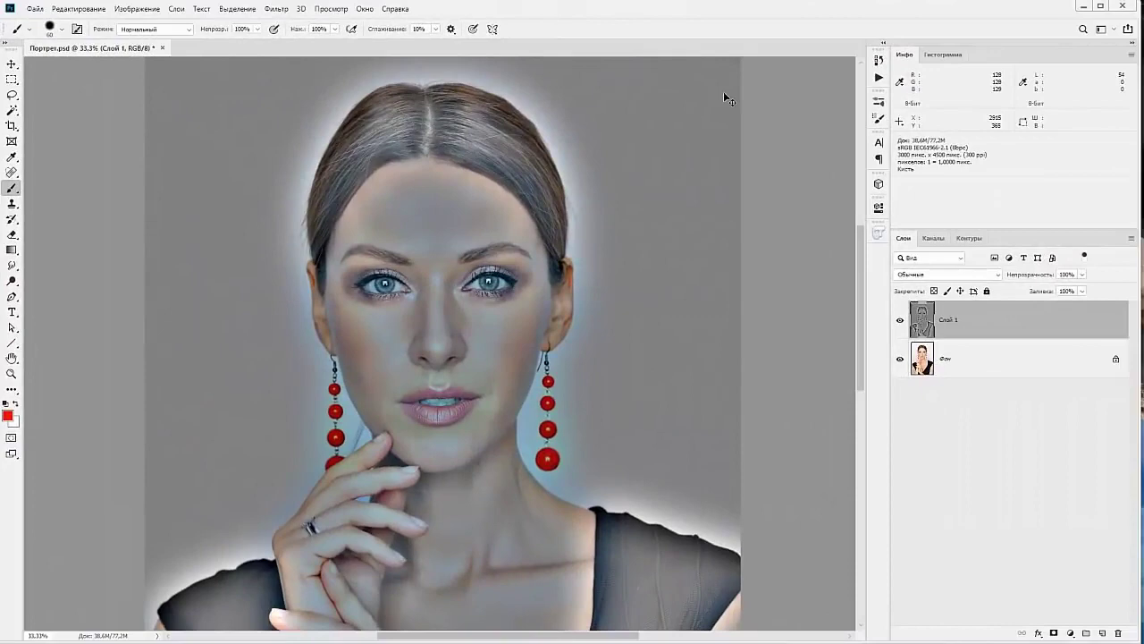
Desaturate Слой 1 to grey and blend it in Перекрытие (Overlay) mode
{"action": "key", "text": "ctrl+shift+u"}
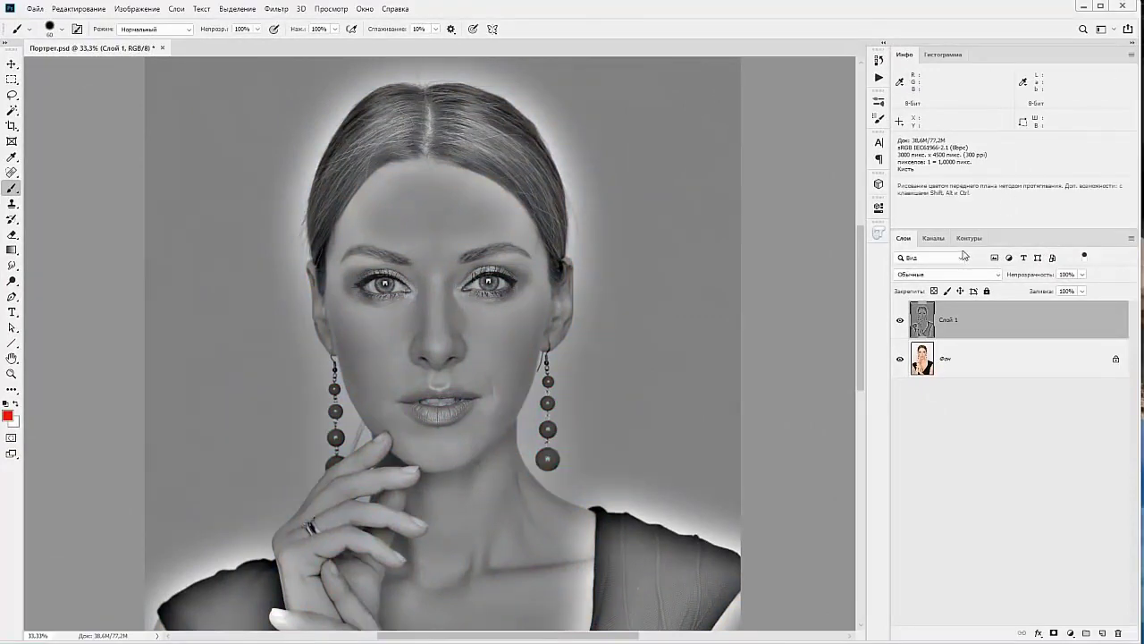
{"action": "left_click", "coordinate": [953, 274]}
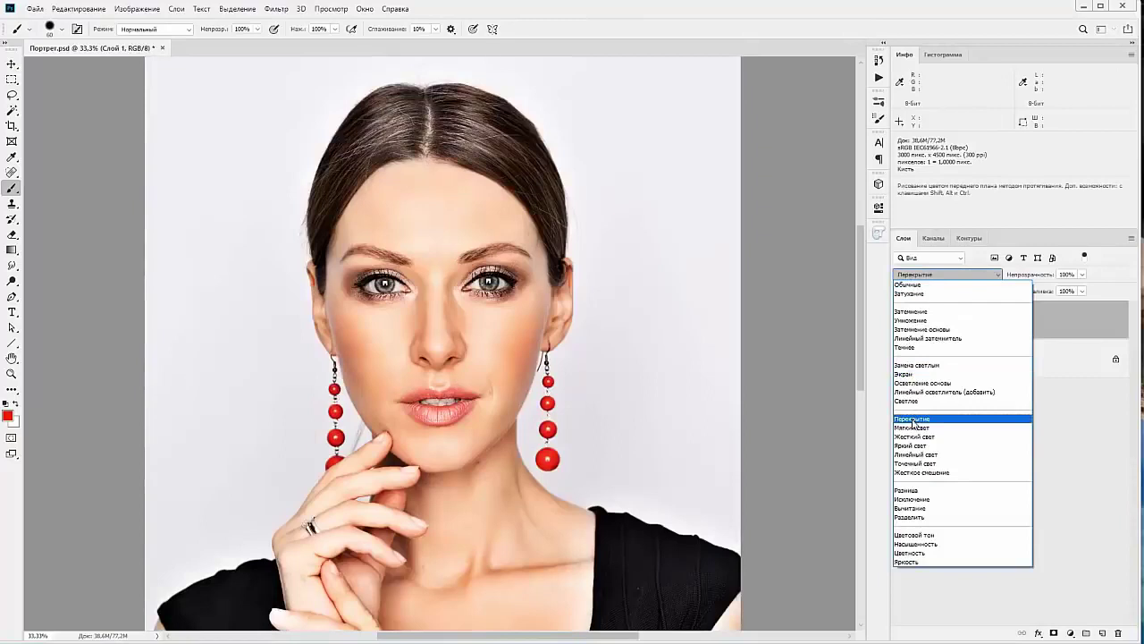
{"action": "left_click", "coordinate": [912, 421]}
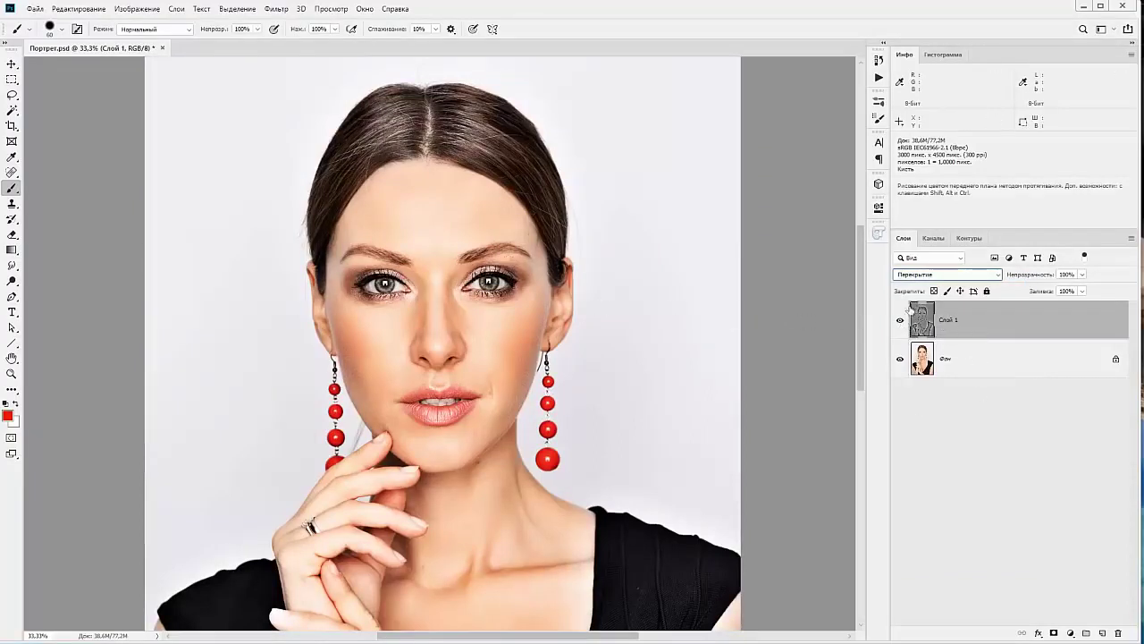
Compare the layers at 100% zoom, finally hiding Фон so only the grey layer shows
{"action": "left_click", "coordinate": [900, 320], "text": "alt"}
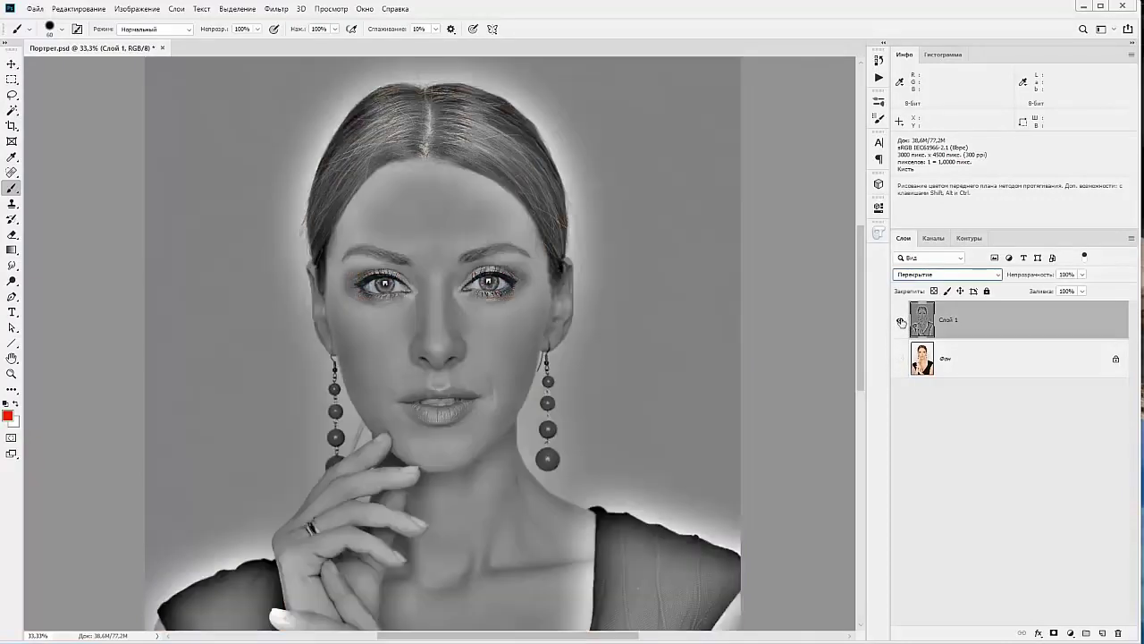
{"action": "left_click", "coordinate": [901, 320], "text": "alt"}
{"action": "key", "text": "ctrl+1"}
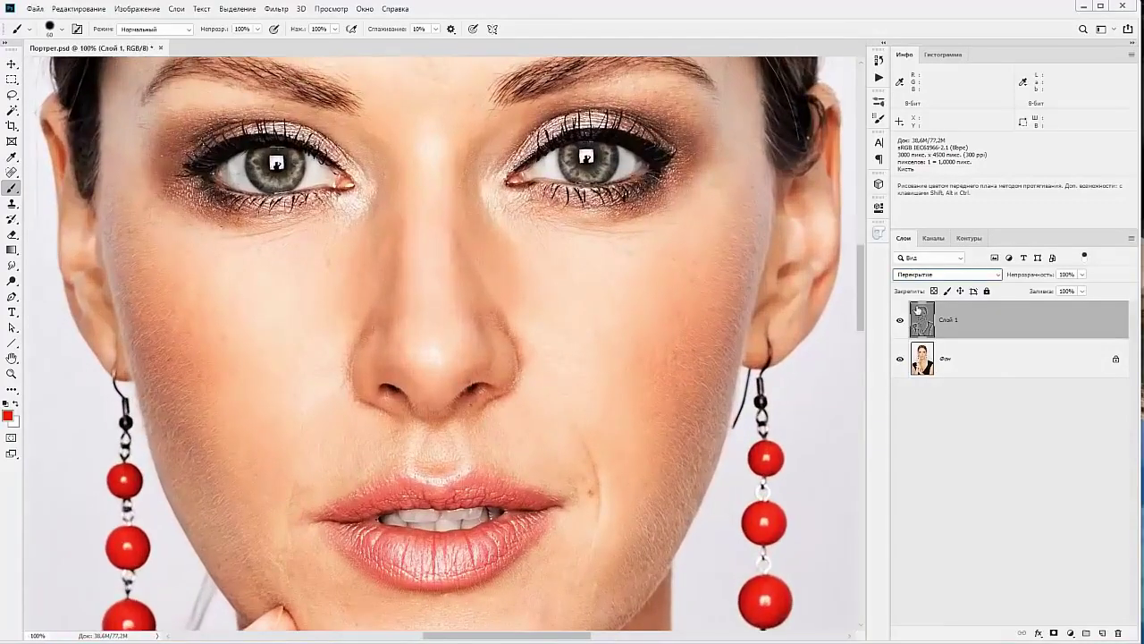
{"action": "left_click", "coordinate": [900, 320]}
{"action": "left_click", "coordinate": [899, 321]}
{"action": "left_click", "coordinate": [900, 320]}
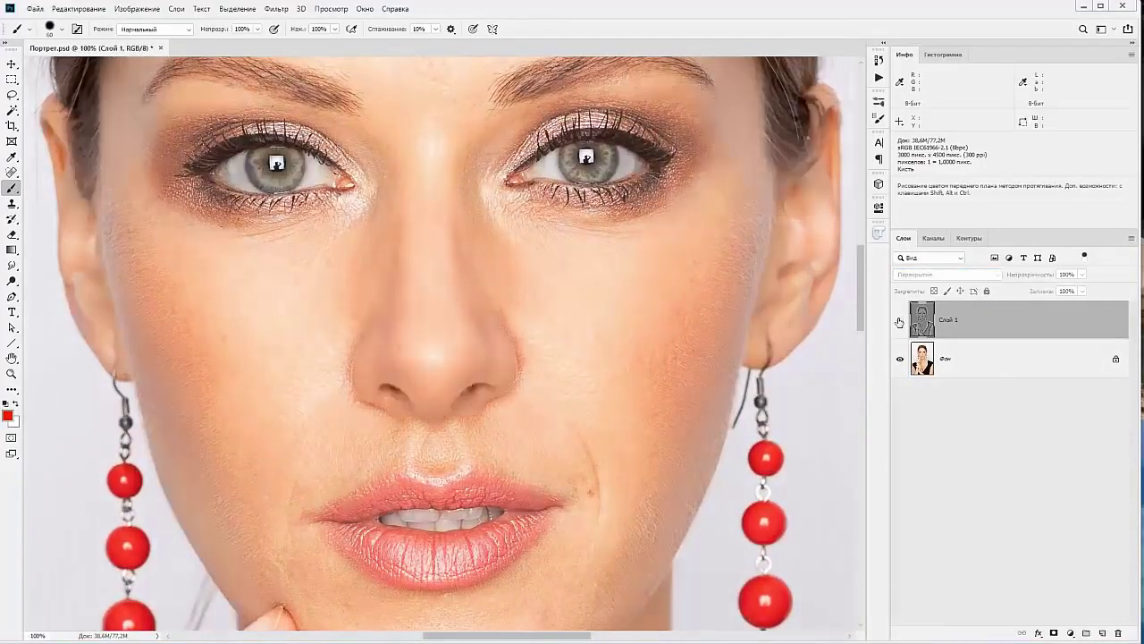
{"action": "left_click", "coordinate": [900, 320]}
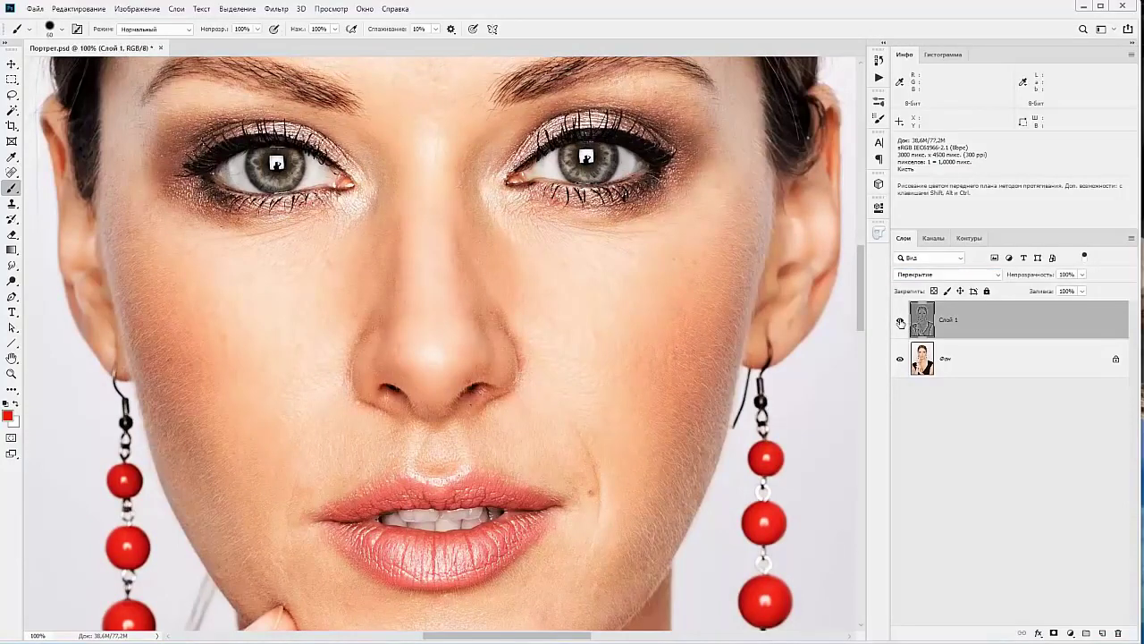
{"action": "left_click", "coordinate": [900, 321], "text": "alt"}
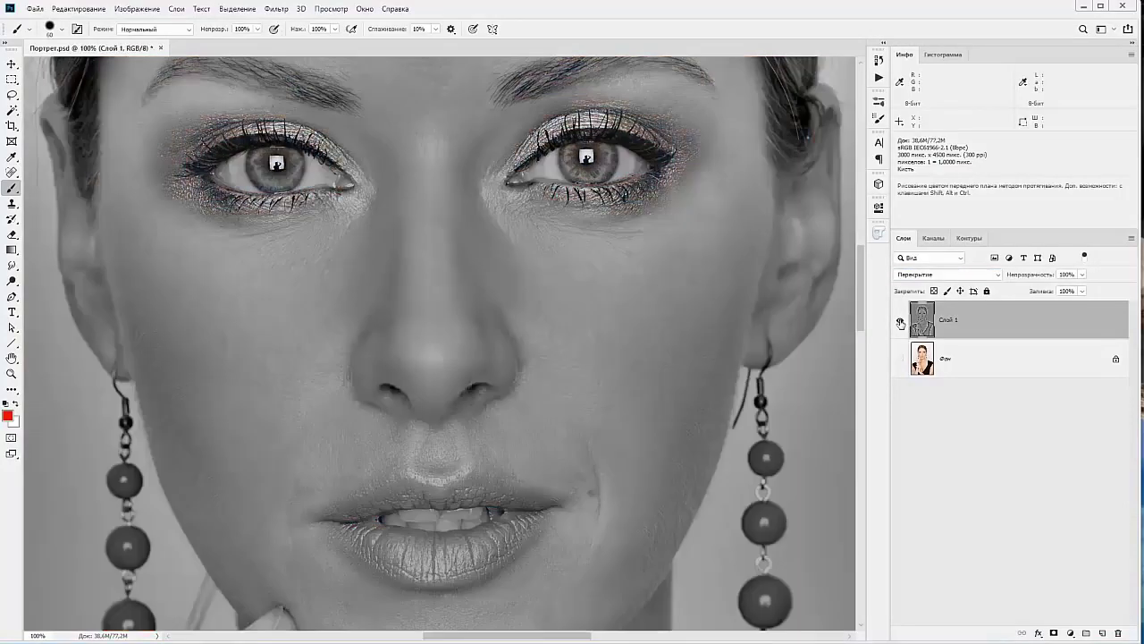
Blur Слой 1 with a Gaussian Blur of about 30 pixels
{"action": "left_click", "coordinate": [277, 9]}
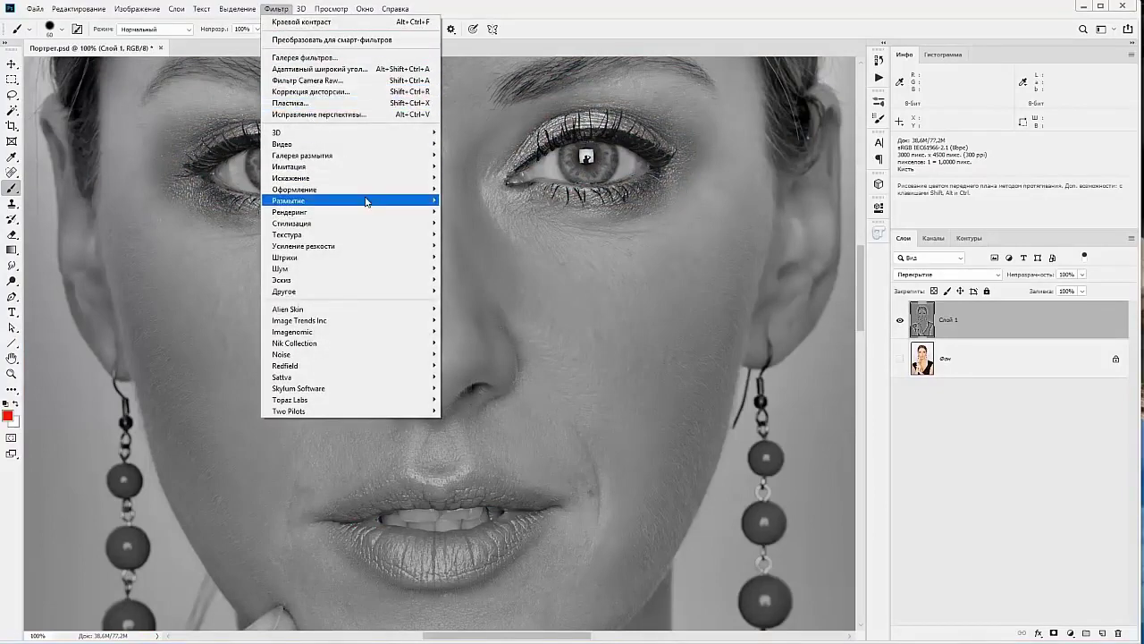
{"action": "mouse_move", "coordinate": [348, 200]}
{"action": "left_click", "coordinate": [463, 266]}
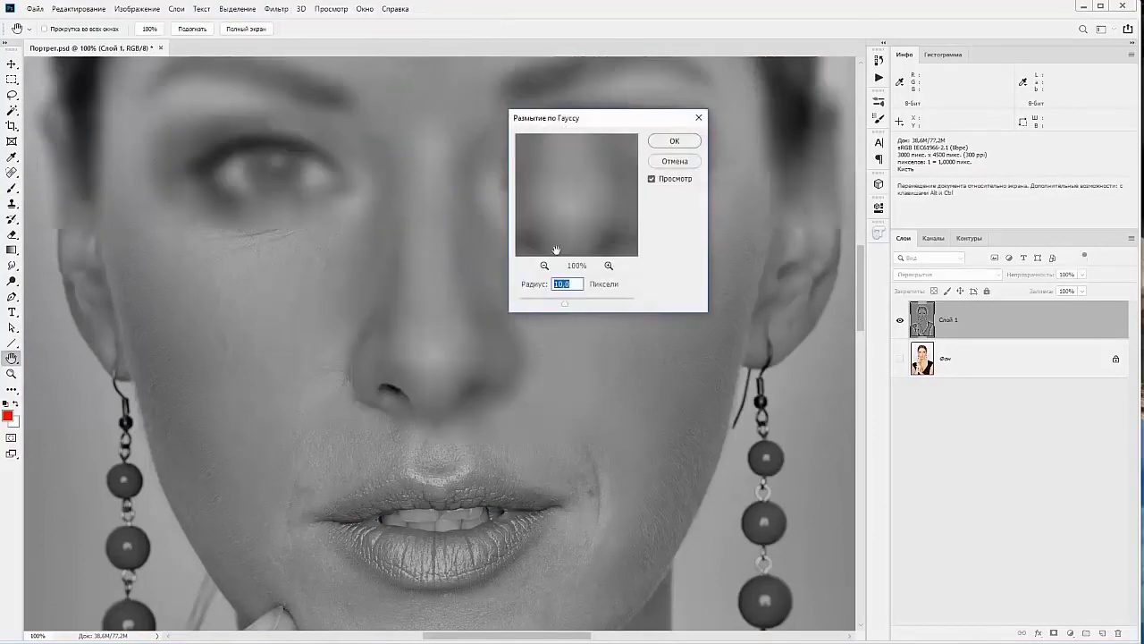
{"action": "left_click_drag", "start_coordinate": [565, 303], "coordinate": [573, 305]}
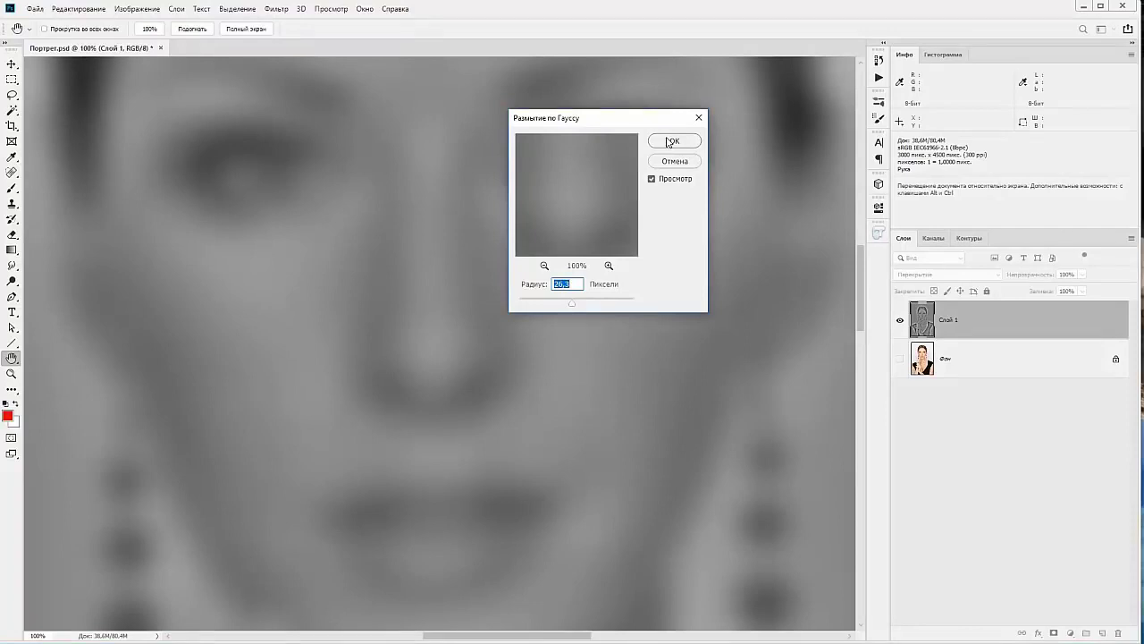
{"action": "left_click", "coordinate": [671, 140]}
{"action": "key", "text": "b"}
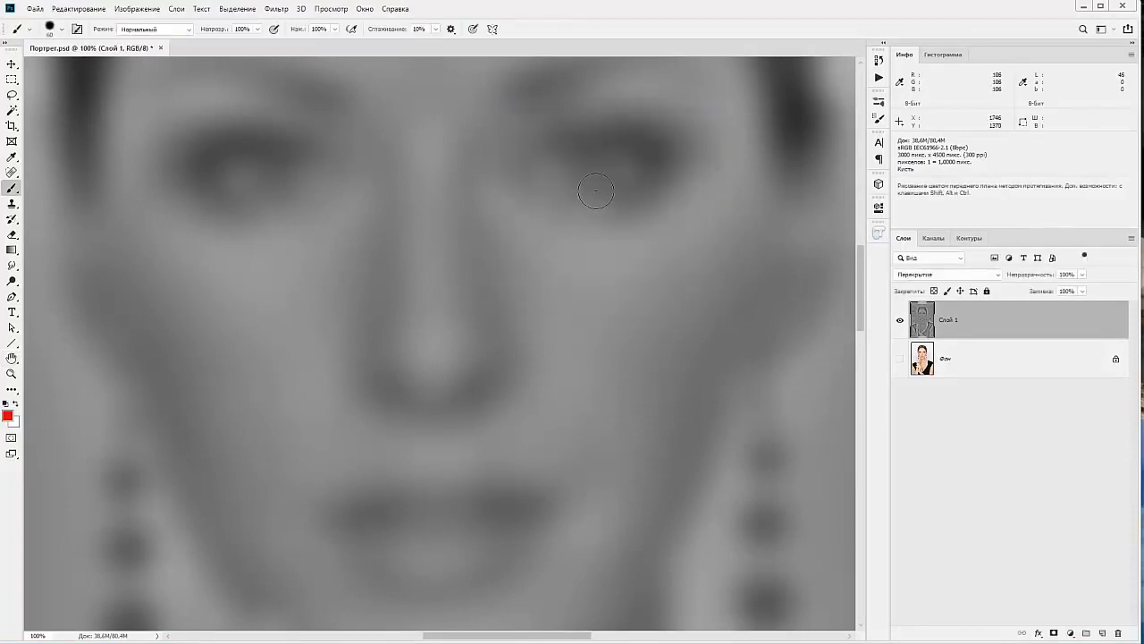
Zoom out, show the Фон layer again and compare with Слой 1 off and on
{"action": "key", "text": "ctrl+minus"}
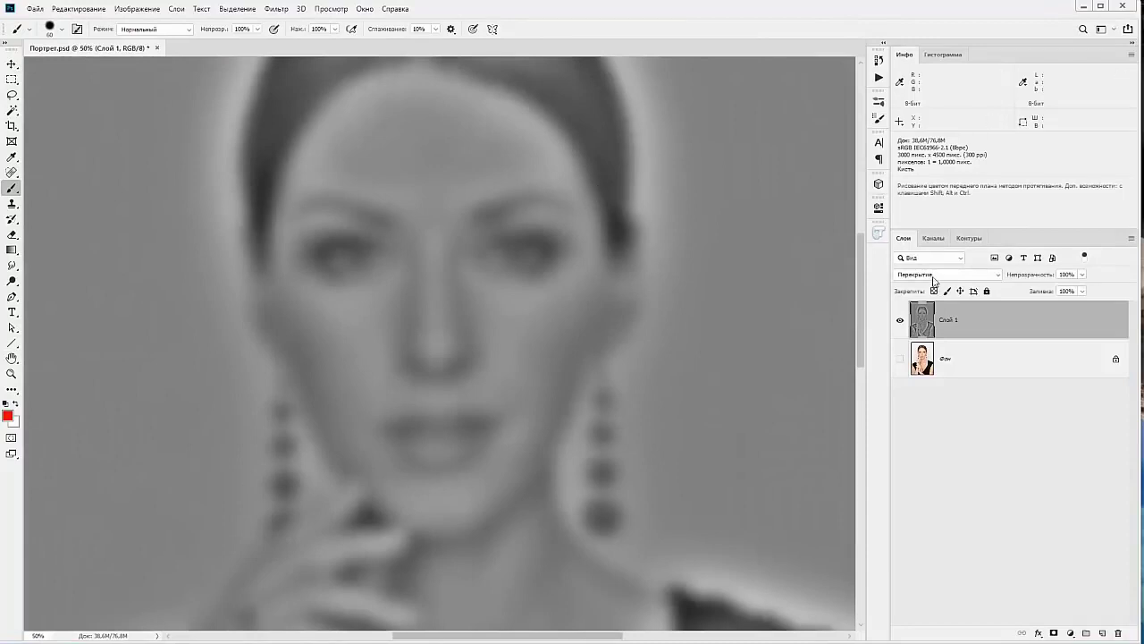
{"action": "left_click", "coordinate": [899, 358]}
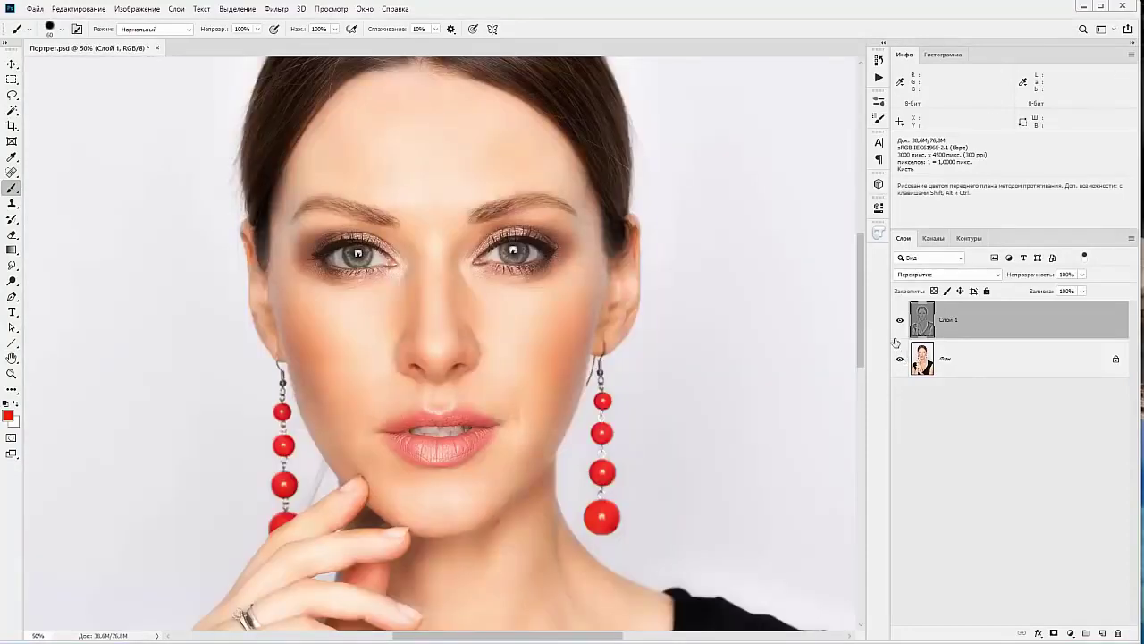
{"action": "left_click", "coordinate": [899, 320]}
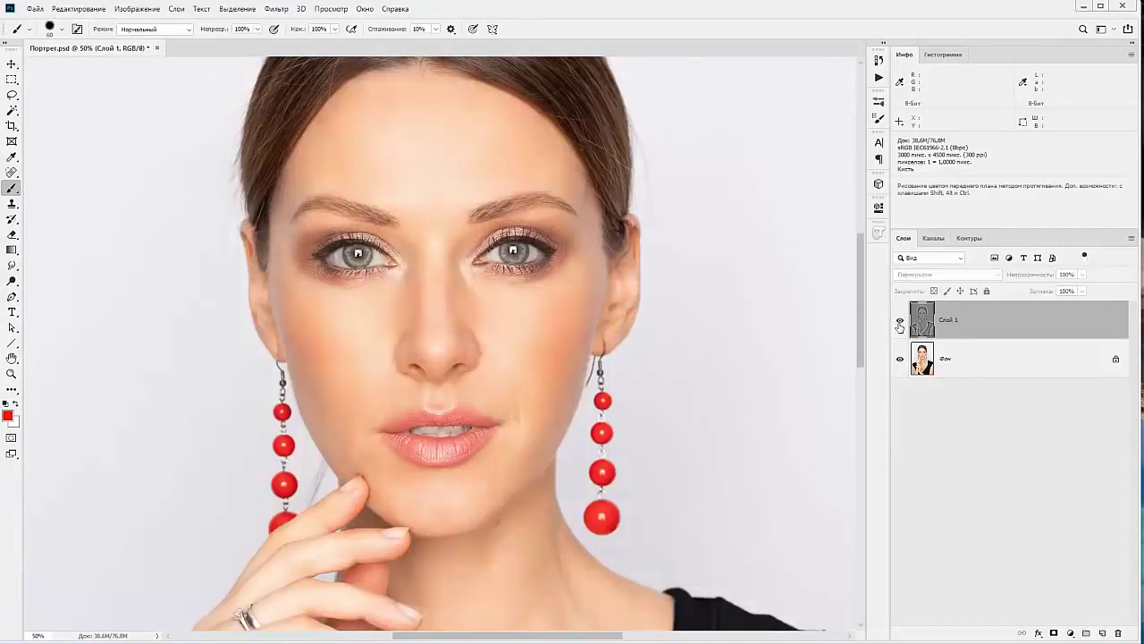
{"action": "left_click", "coordinate": [900, 320]}
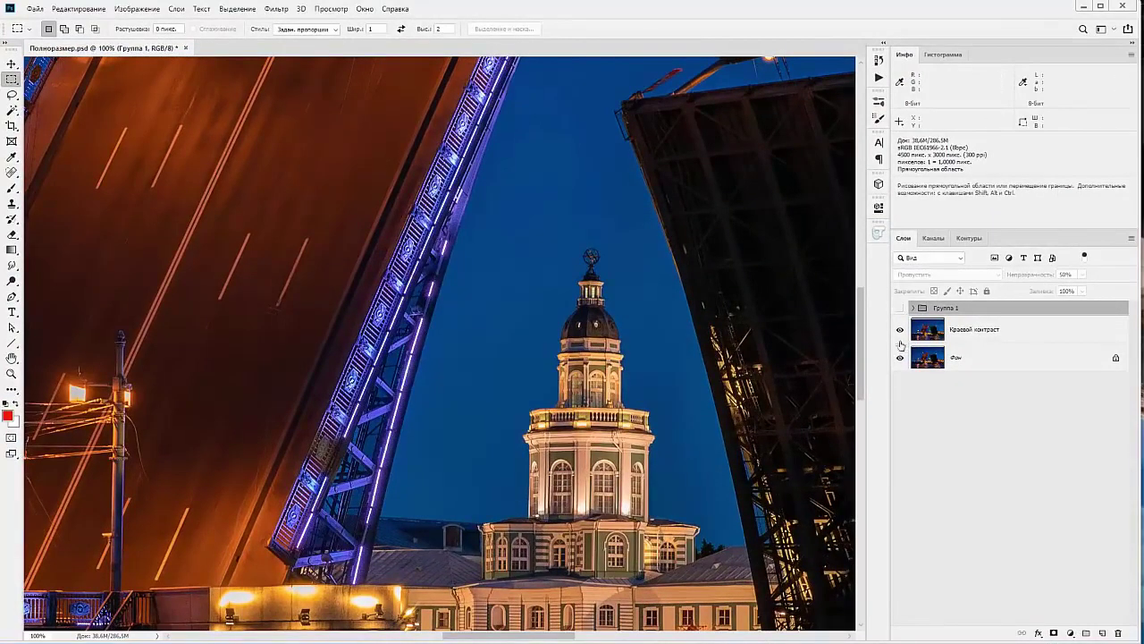
Hide the Краевой контраст layer, center the domed building, and toggle Группа 1 to compare sharpening
{"action": "left_click", "coordinate": [901, 330]}
{"action": "mouse_move", "coordinate": [608, 417]}
{"action": "left_mouse_down"}
{"action": "mouse_move", "coordinate": [512, 250]}
{"action": "mouse_move", "coordinate": [458, 296]}
{"action": "left_mouse_up"}
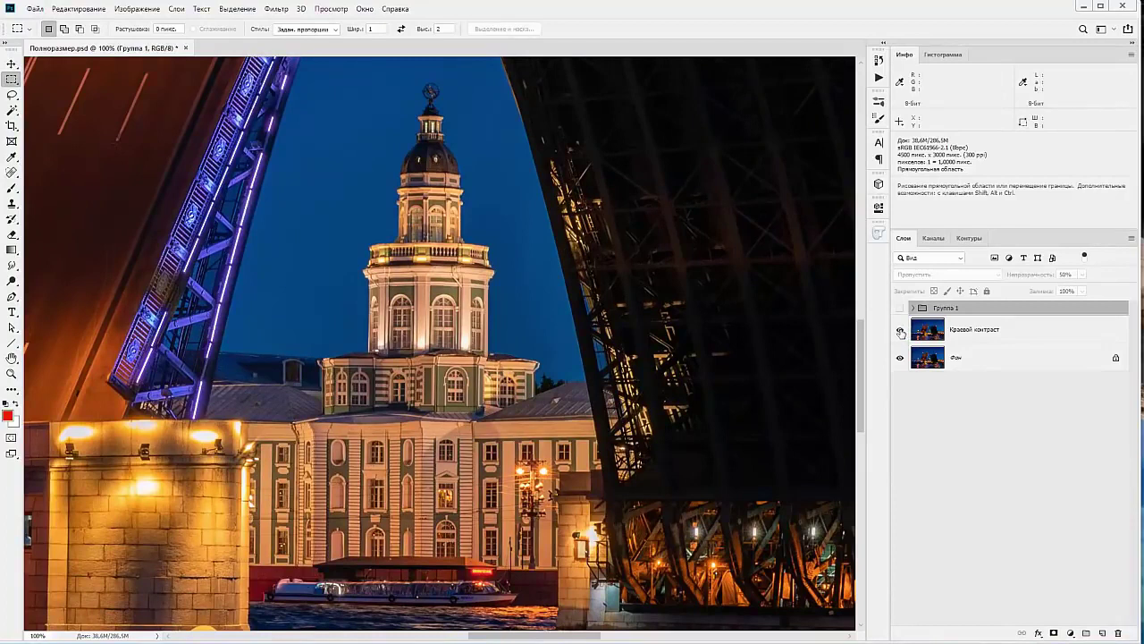
{"action": "left_click", "coordinate": [901, 333]}
{"action": "left_click", "coordinate": [901, 308]}
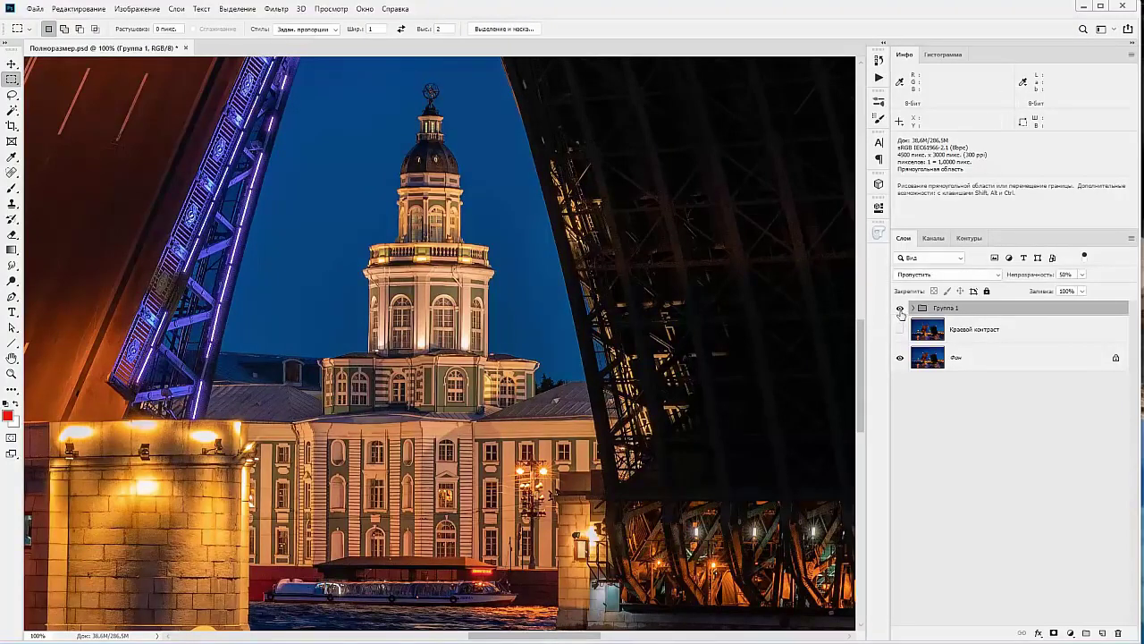
{"action": "left_click", "coordinate": [901, 309]}
{"action": "left_click", "coordinate": [901, 308]}
Recheck the bridge photo with and without Группа 1, then open Ресайз.psd from Bridge
{"action": "left_click", "coordinate": [900, 309]}
{"action": "left_click", "coordinate": [900, 309]}
{"action": "left_click", "coordinate": [900, 308]}
{"action": "left_click", "coordinate": [900, 309]}
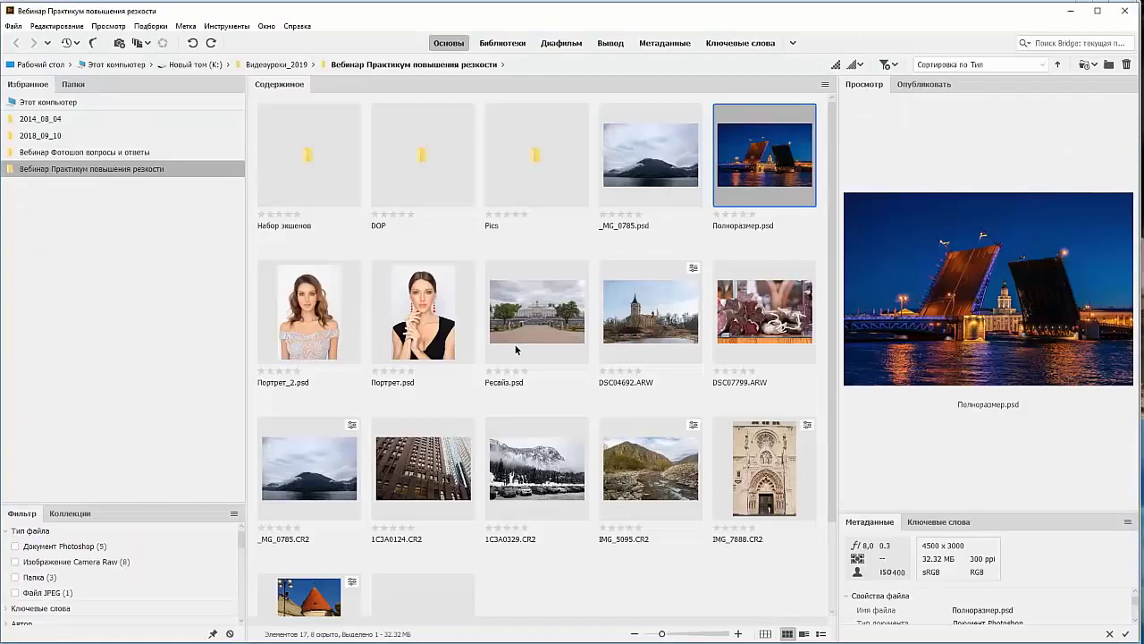
{"action": "left_click", "coordinate": [538, 333]}
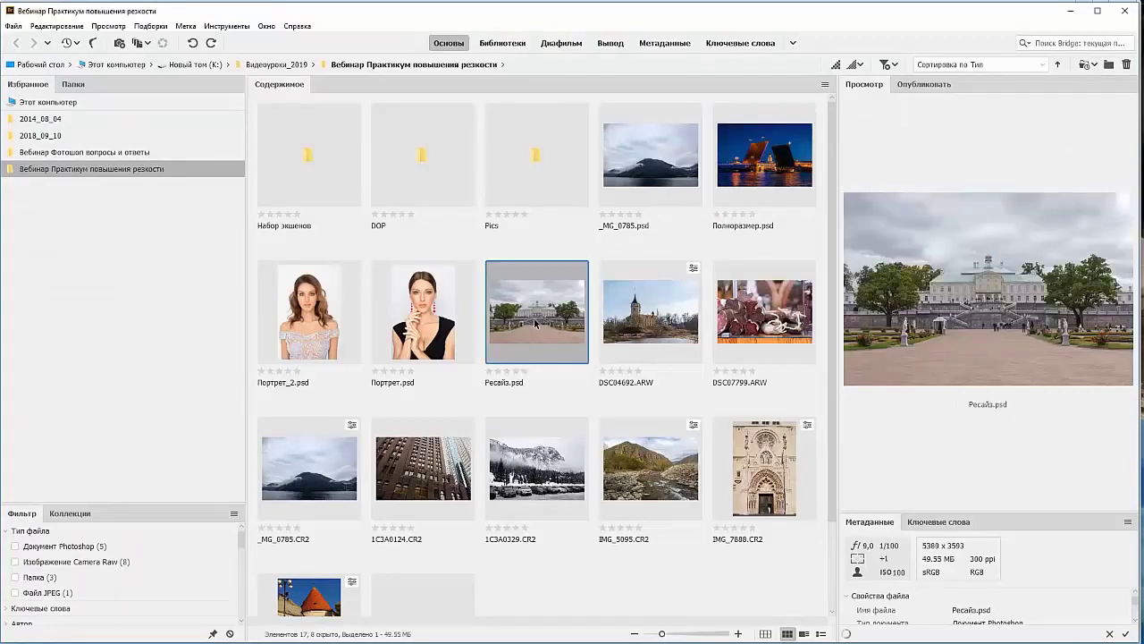
{"action": "double_click", "coordinate": [534, 322]}
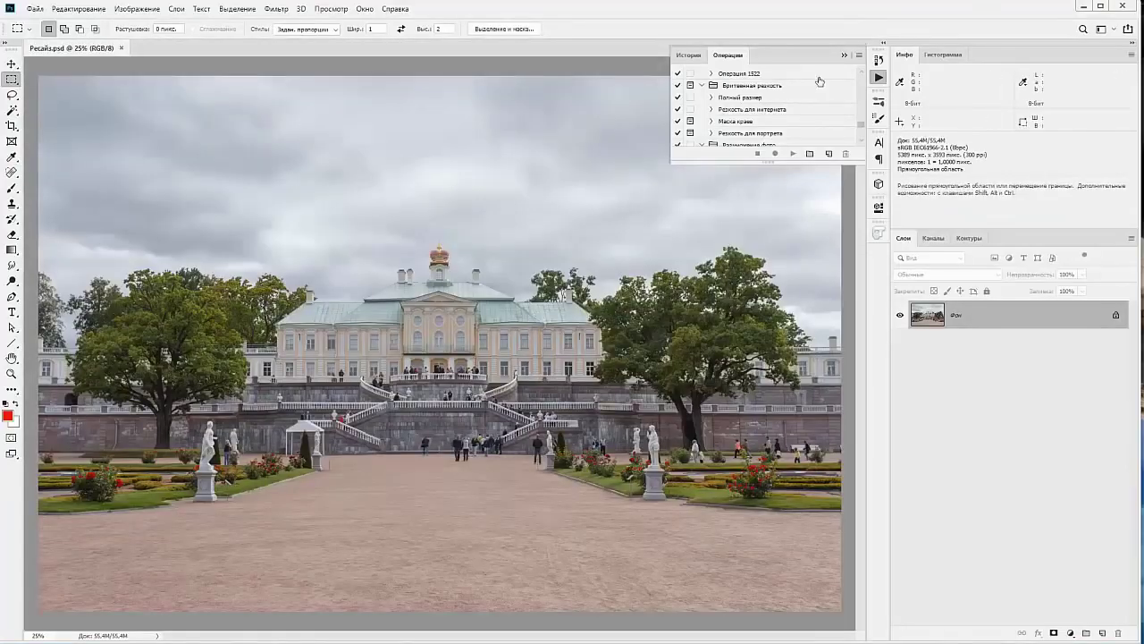
Close the Actions panel and set Группа 1 opacity to 60%
{"action": "left_click", "coordinate": [845, 57]}
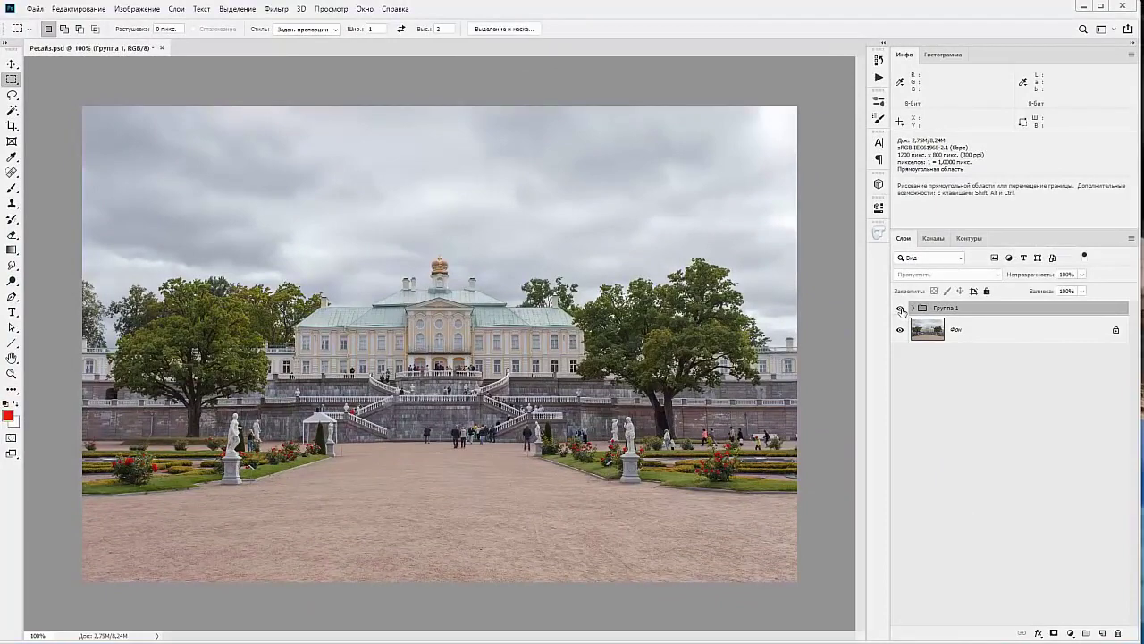
{"action": "left_click", "coordinate": [1066, 275]}
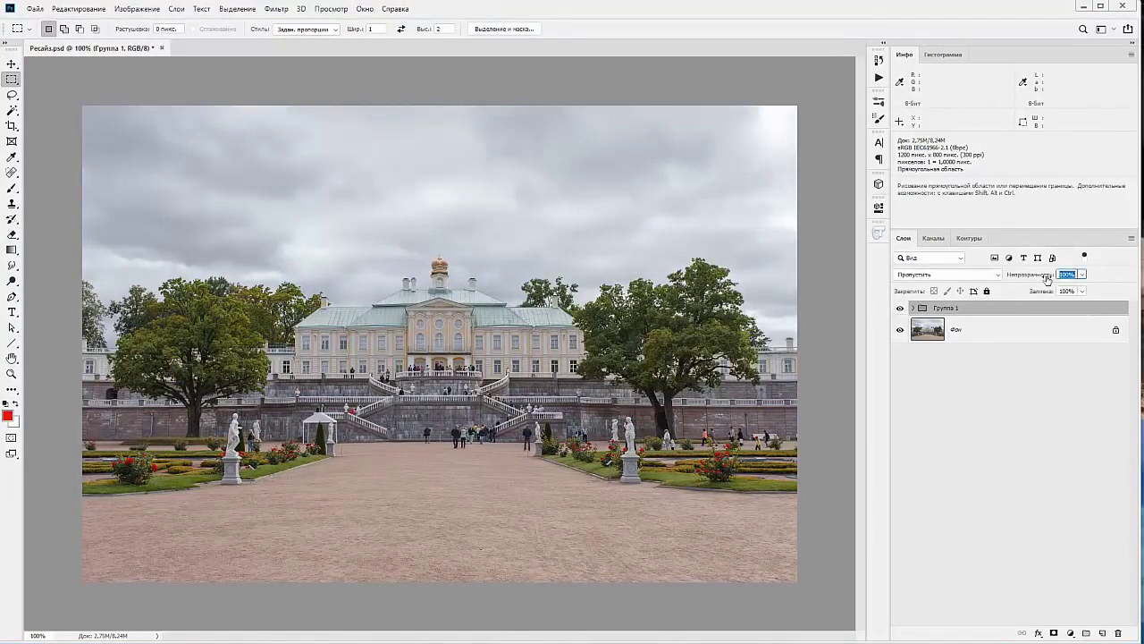
{"action": "type", "text": "60"}
{"action": "key", "text": "Return"}
Compare the palace photo with and without Группа 1, restoring the group's opacity to 100%
{"action": "left_click", "coordinate": [901, 309]}
{"action": "left_click", "coordinate": [900, 310]}
{"action": "left_click", "coordinate": [900, 309]}
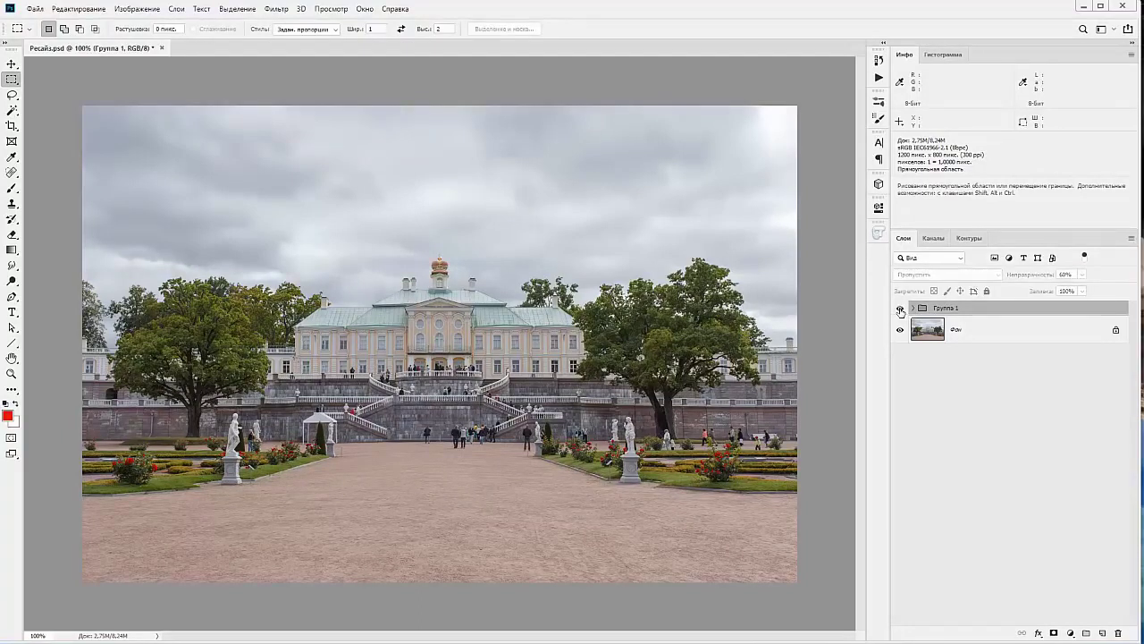
{"action": "left_click_drag", "start_coordinate": [1019, 275], "coordinate": [1141, 265]}
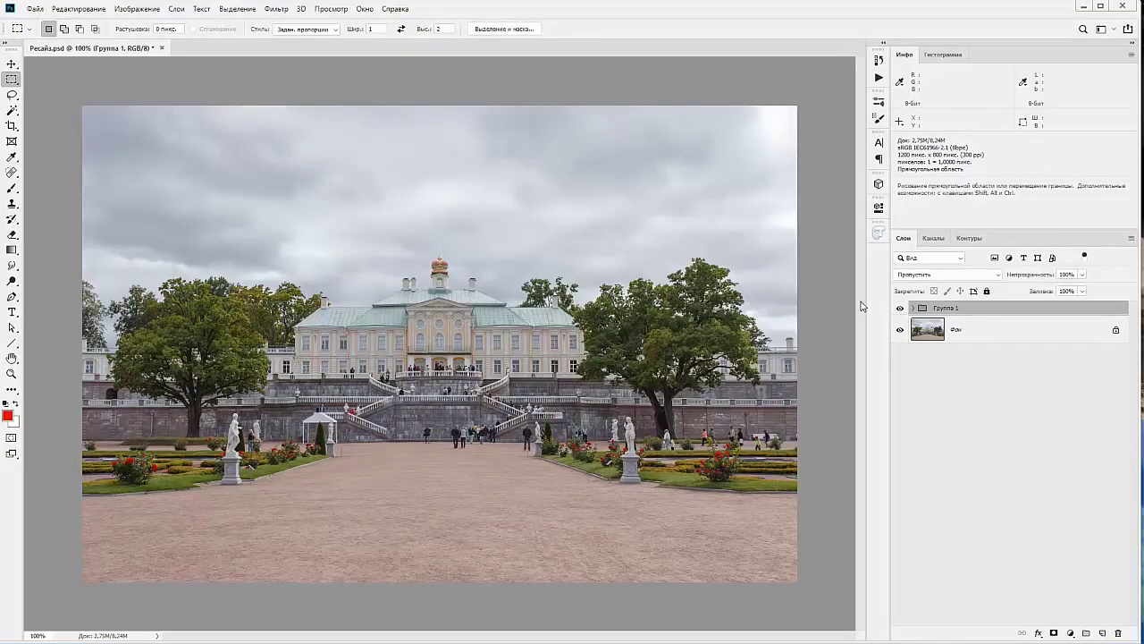
{"action": "left_click", "coordinate": [900, 311]}
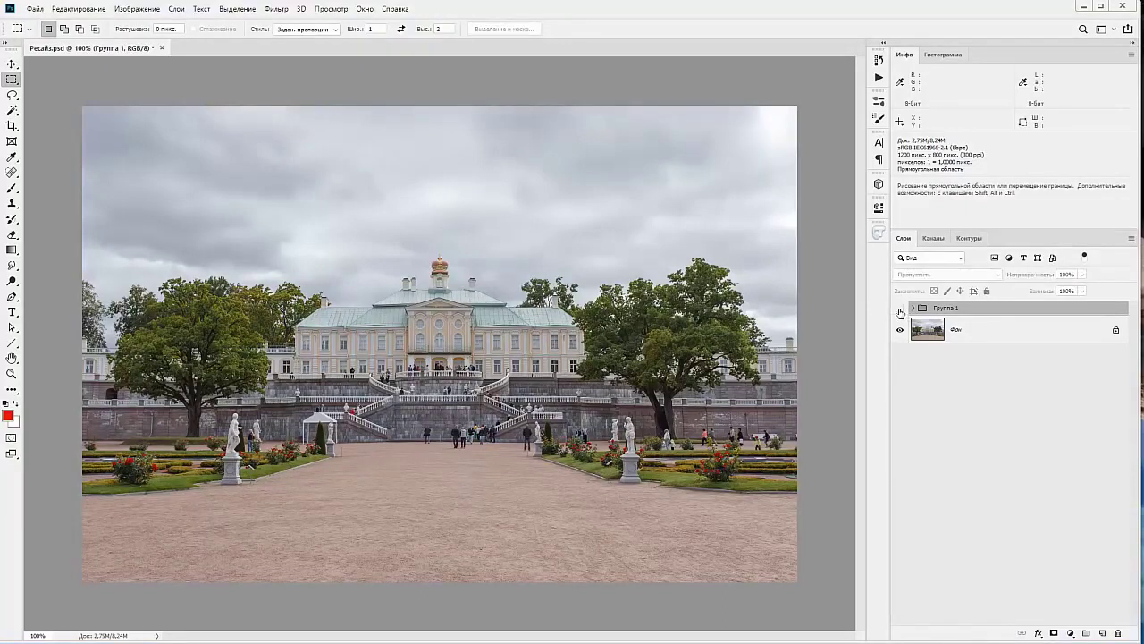
{"action": "left_click", "coordinate": [900, 311]}
{"action": "left_click", "coordinate": [900, 310]}
{"action": "left_click", "coordinate": [901, 310]}
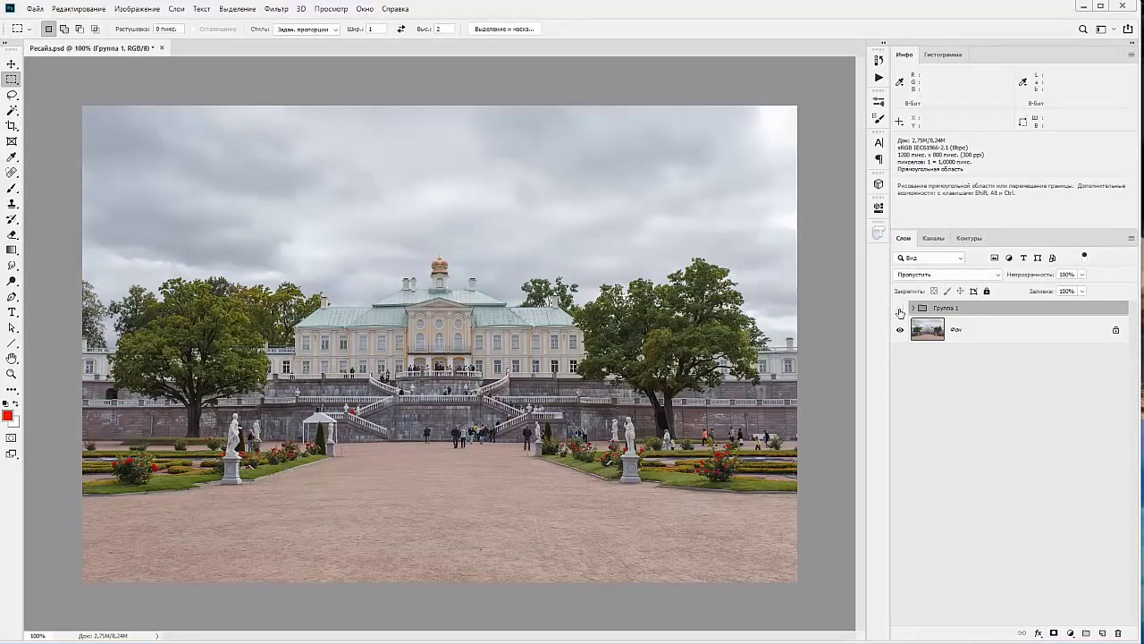
{"action": "left_click", "coordinate": [900, 310]}
{"action": "left_click", "coordinate": [900, 310]}
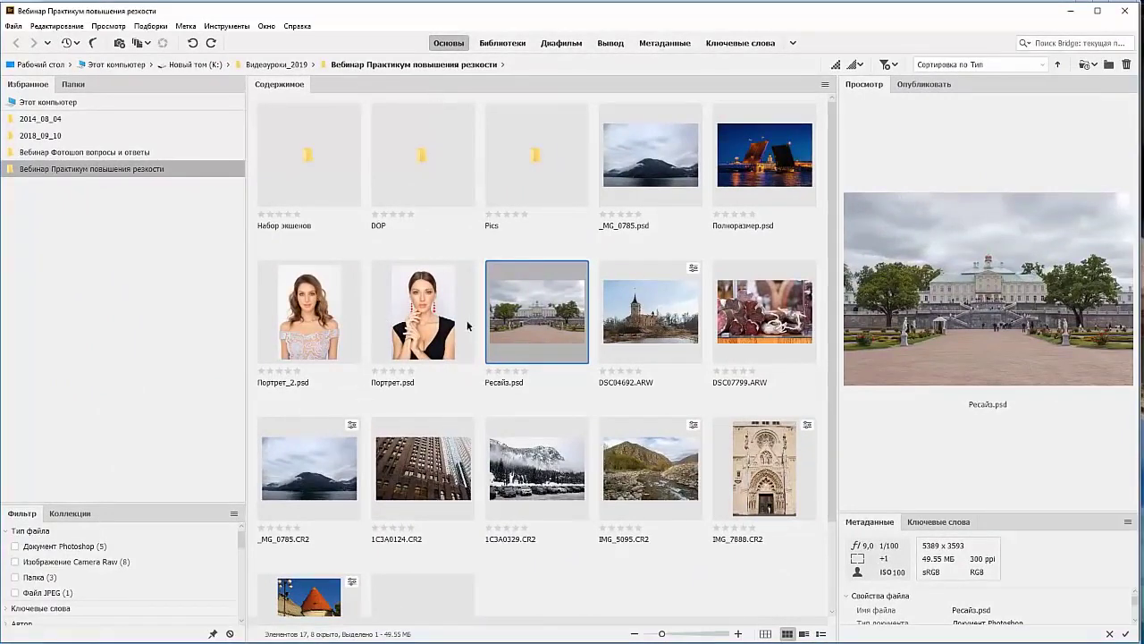
Select the Портрет.psd portrait thumbnail in Bridge and open it in Photoshop
{"action": "left_click", "coordinate": [413, 335]}
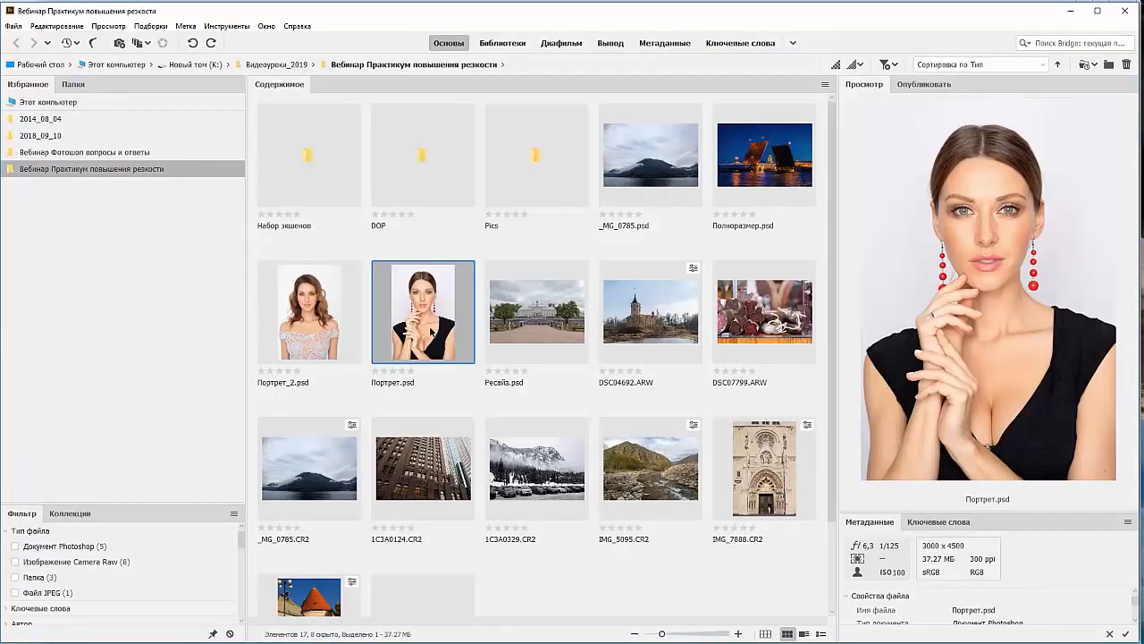
{"action": "double_click", "coordinate": [431, 331]}
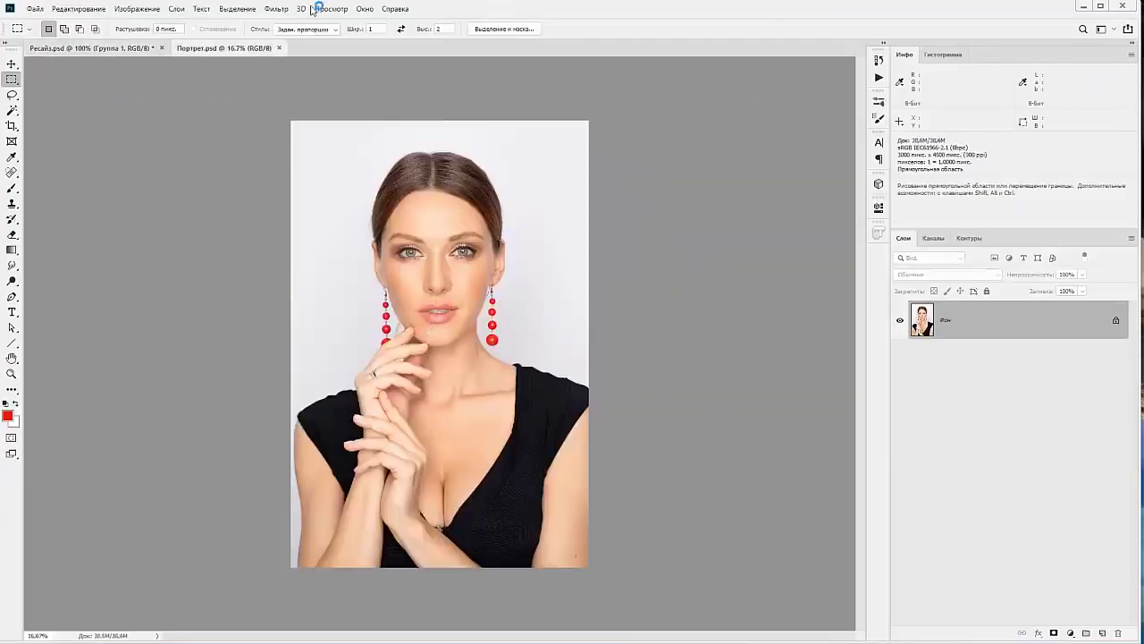
Close Ресайз.psd saving changes with Да, then duplicate the portrait's Фон layer as Слой 1
{"action": "left_click", "coordinate": [162, 47]}
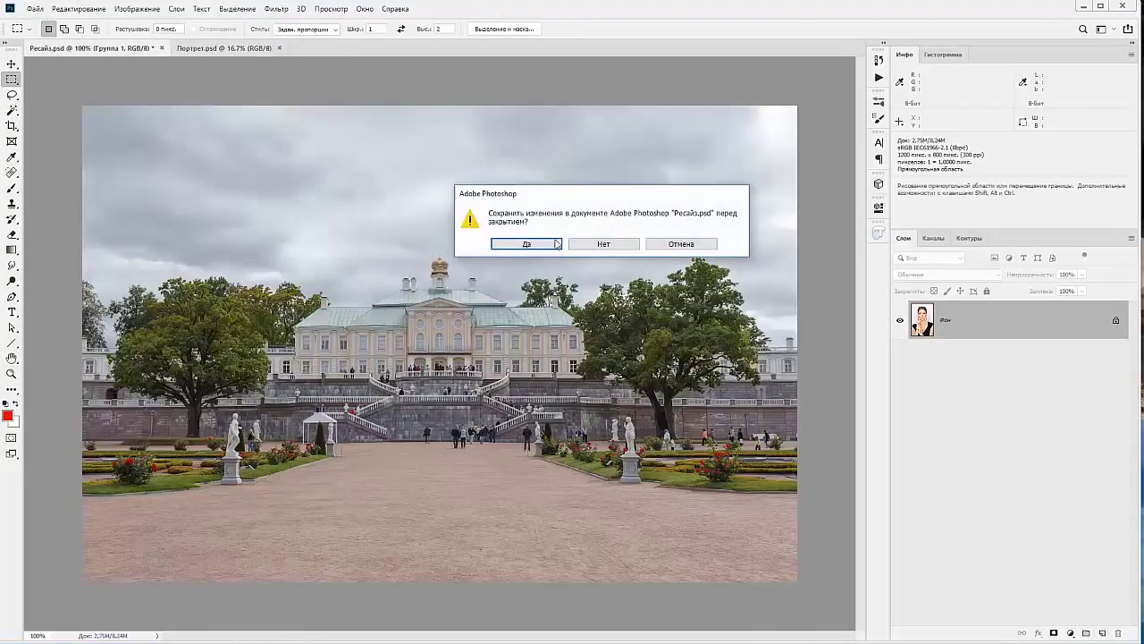
{"action": "left_click", "coordinate": [604, 244]}
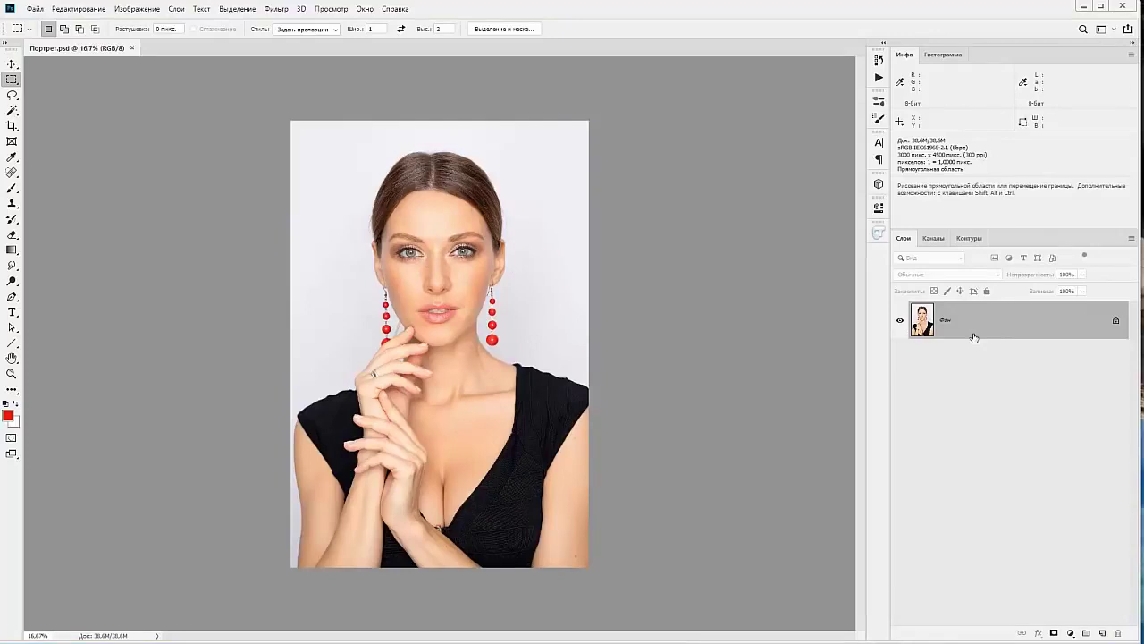
{"action": "key", "text": "ctrl+j"}
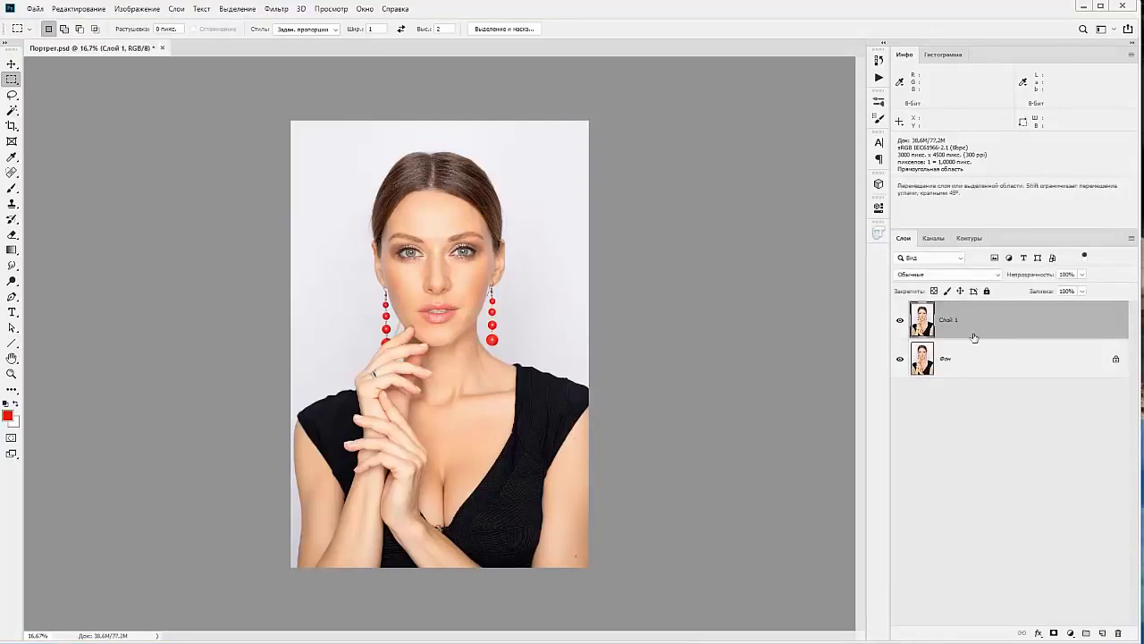
Zoom the portrait to 50%, pan to the eyes and hair, and free-transform the copied layer
{"action": "key", "text": "ctrl+plus"}
{"action": "key", "text": "ctrl+plus"}
{"action": "key", "text": "ctrl+plus"}
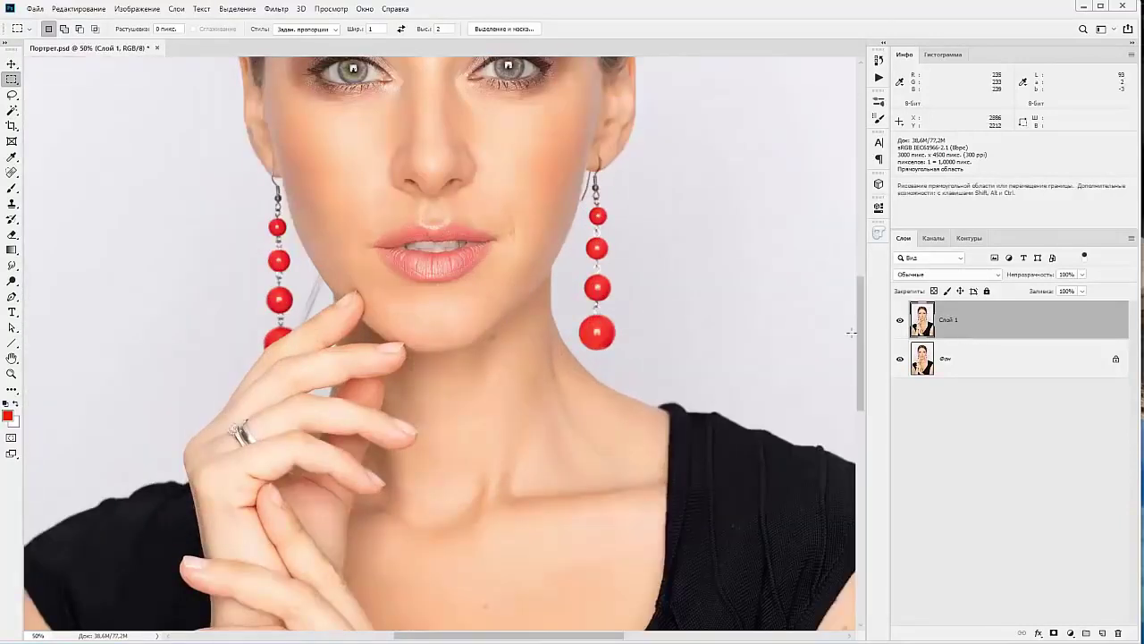
{"action": "key", "text": "space"}
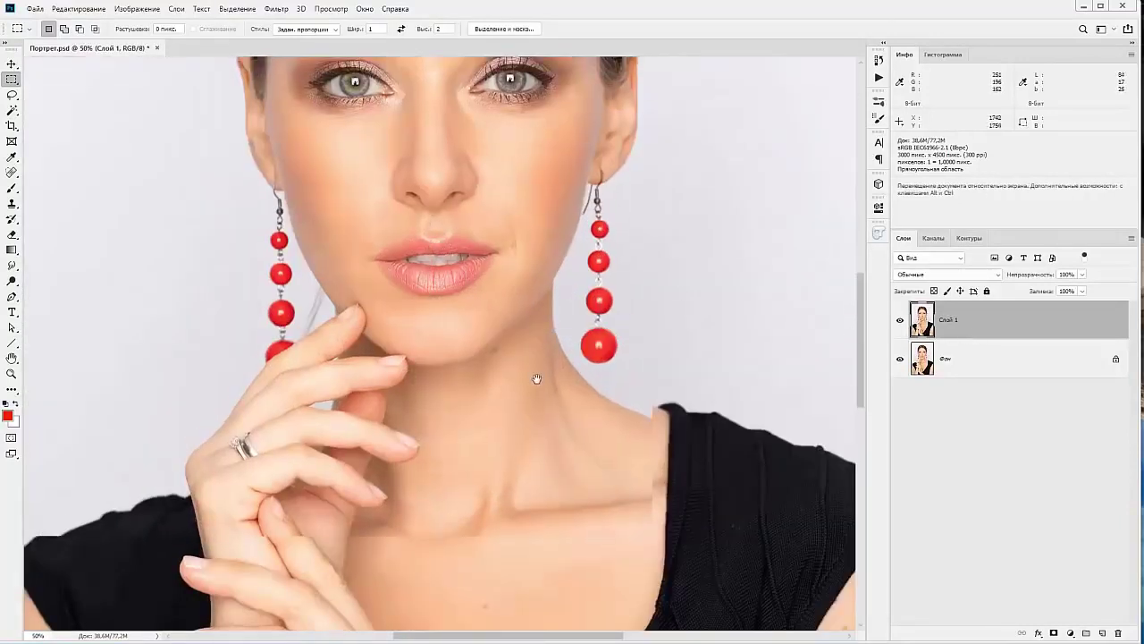
{"action": "left_click_drag", "start_coordinate": [511, 196], "coordinate": [547, 369]}
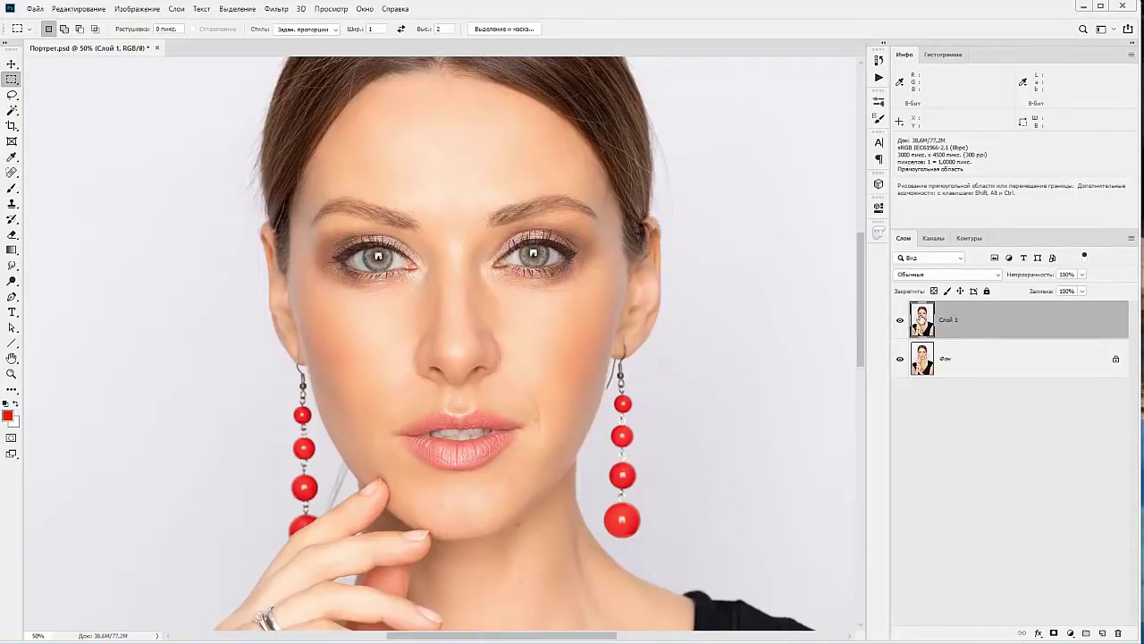
{"action": "key", "text": "ctrl+t"}
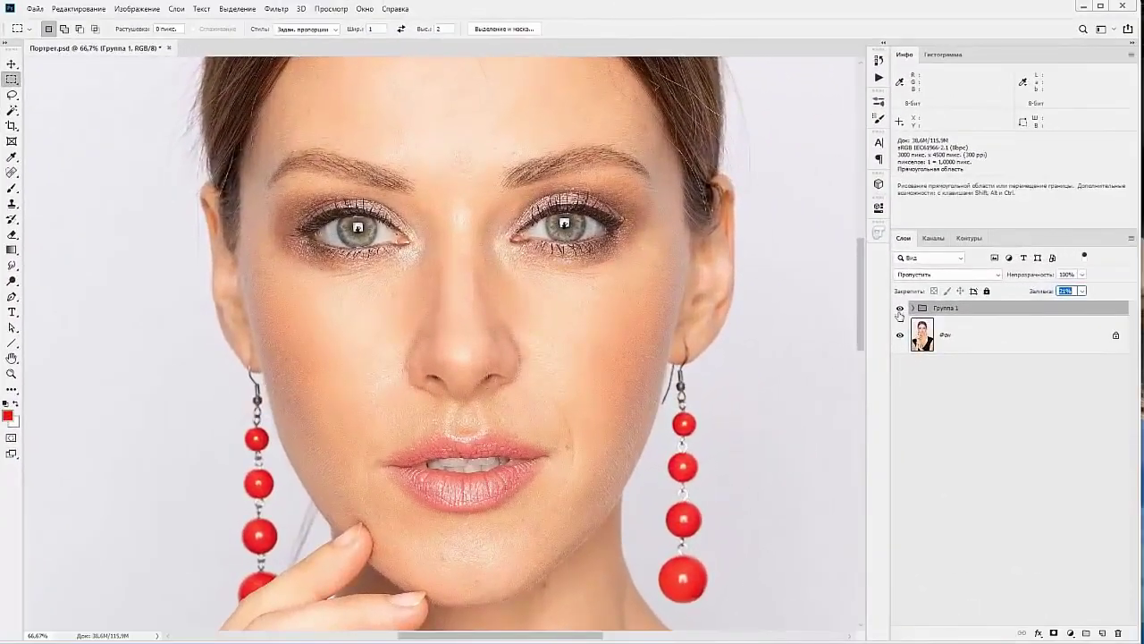
Toggle Группа 1 on and off to compare the sharpened portrait
{"action": "left_click", "coordinate": [901, 309]}
{"action": "left_click", "coordinate": [900, 308]}
{"action": "left_click", "coordinate": [900, 308]}
{"action": "left_click", "coordinate": [900, 308]}
{"action": "left_click", "coordinate": [900, 308]}
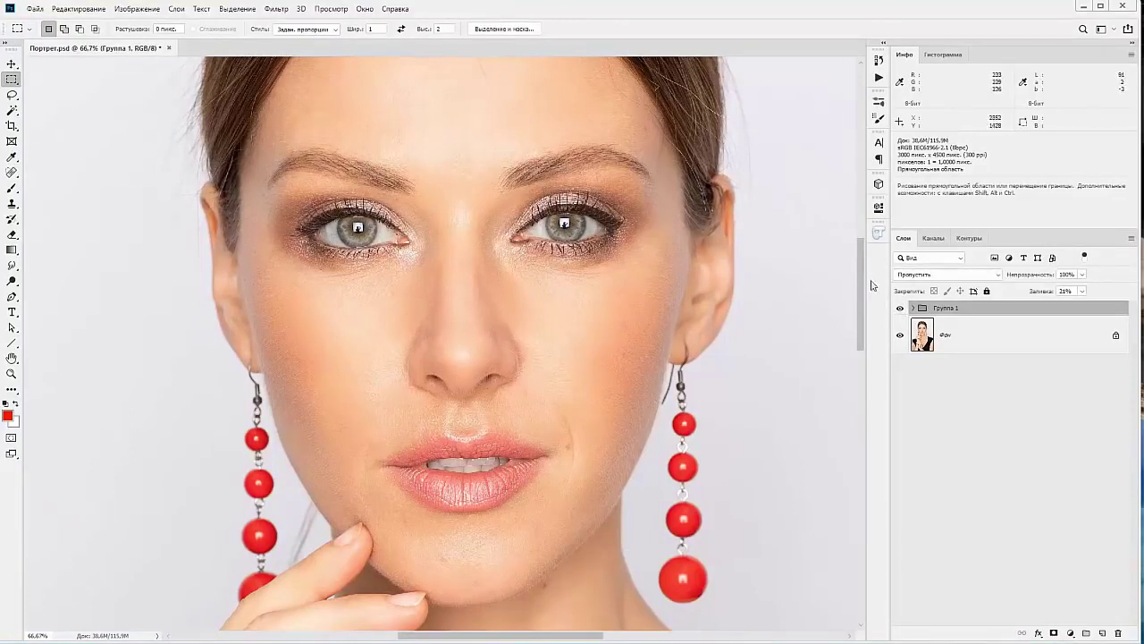
{"action": "left_click", "coordinate": [900, 309]}
{"action": "left_click", "coordinate": [900, 309]}
Set both Слой 1 and Фон копия inside Группа 1 to Перекрытие blending
{"action": "left_click", "coordinate": [915, 308]}
{"action": "left_click", "coordinate": [937, 339]}
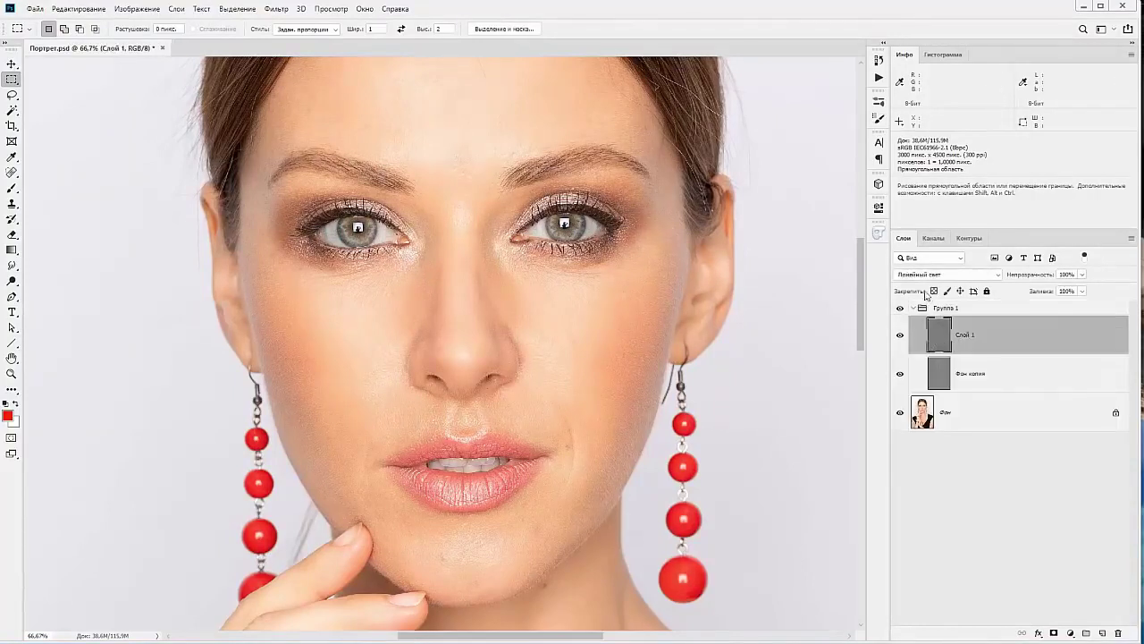
{"action": "left_click", "coordinate": [923, 275]}
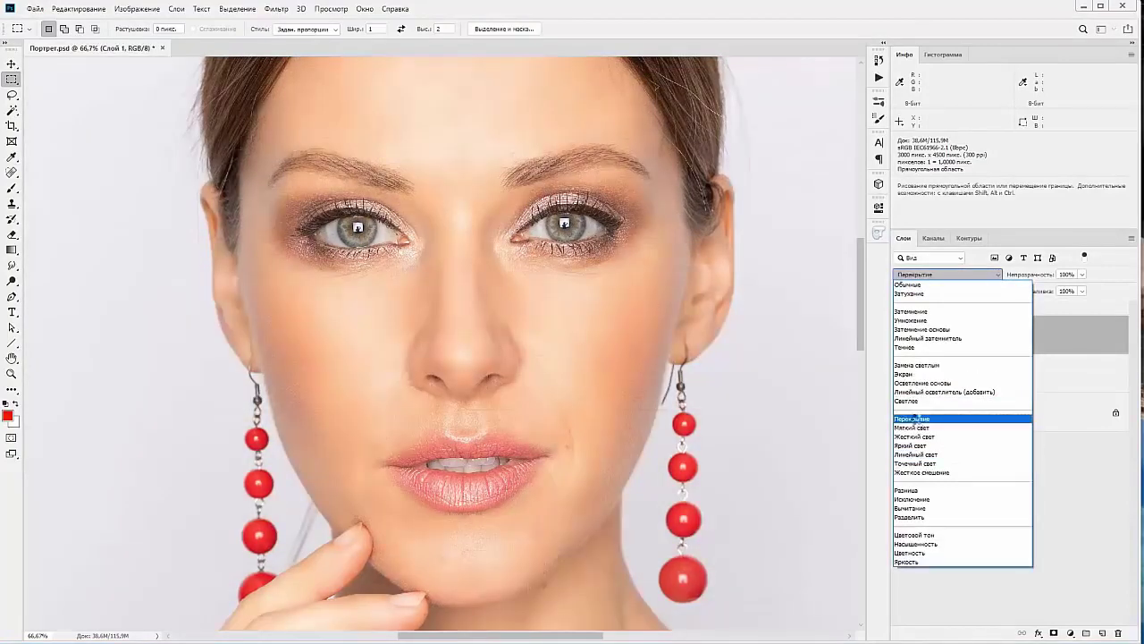
{"action": "left_click", "coordinate": [918, 417]}
{"action": "left_click", "coordinate": [940, 383]}
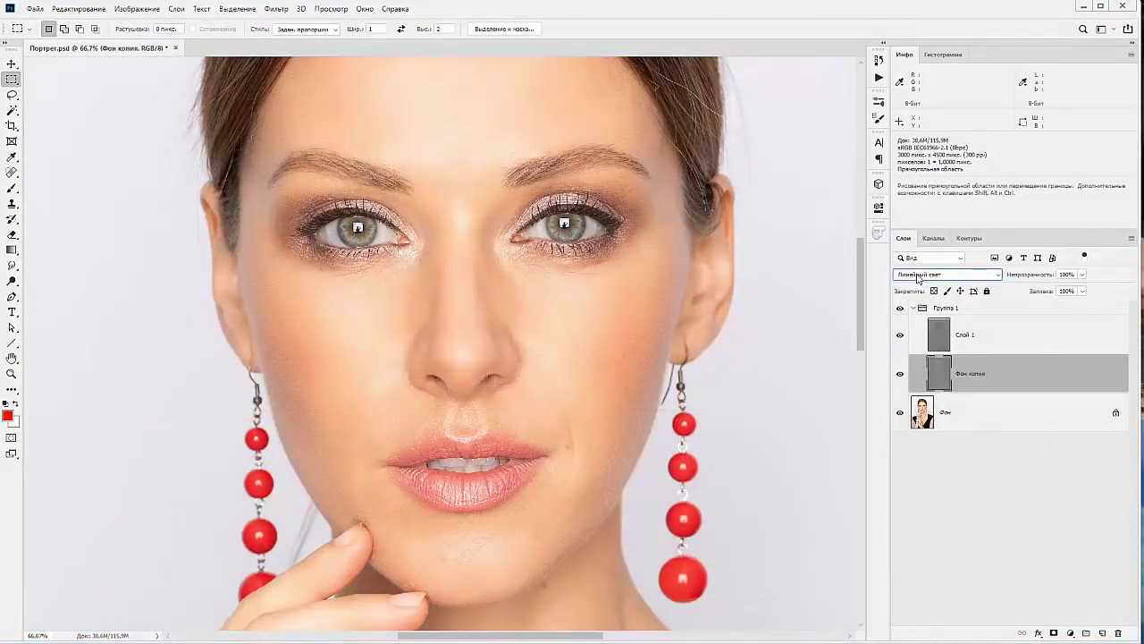
{"action": "left_click", "coordinate": [919, 275]}
{"action": "left_click", "coordinate": [915, 419]}
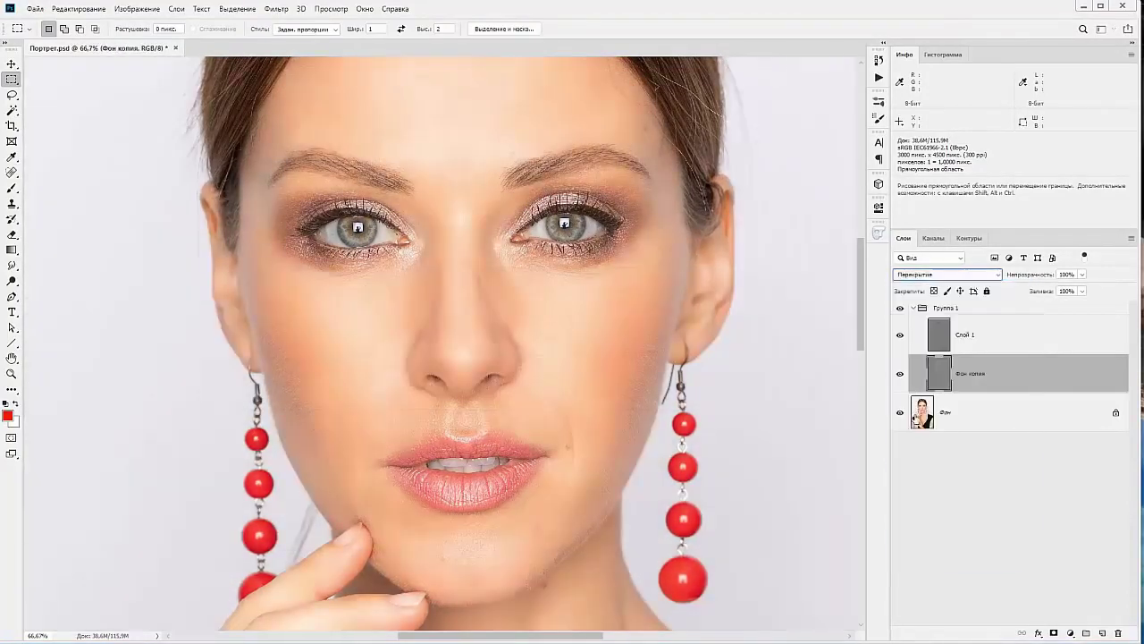
Raise Группа 1's fill from 21% to 49% and compare the portrait with and without it
{"action": "left_click", "coordinate": [919, 310]}
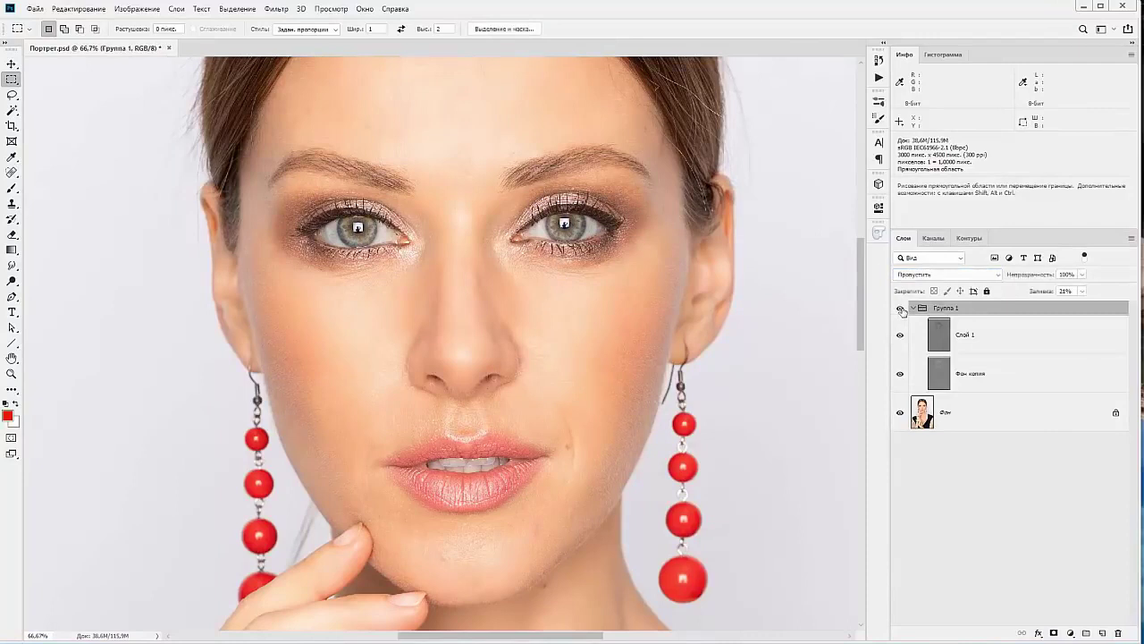
{"action": "left_click_drag", "start_coordinate": [1036, 295], "coordinate": [1058, 298]}
{"action": "left_click", "coordinate": [901, 308]}
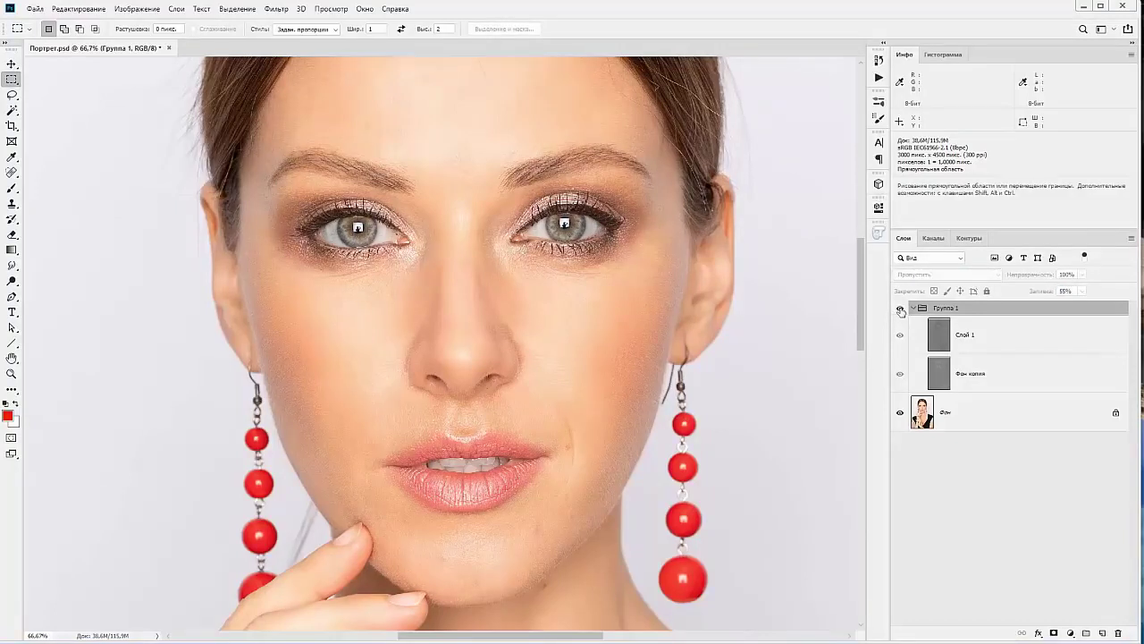
{"action": "left_click", "coordinate": [900, 309]}
{"action": "left_click", "coordinate": [901, 309]}
{"action": "left_click", "coordinate": [900, 308]}
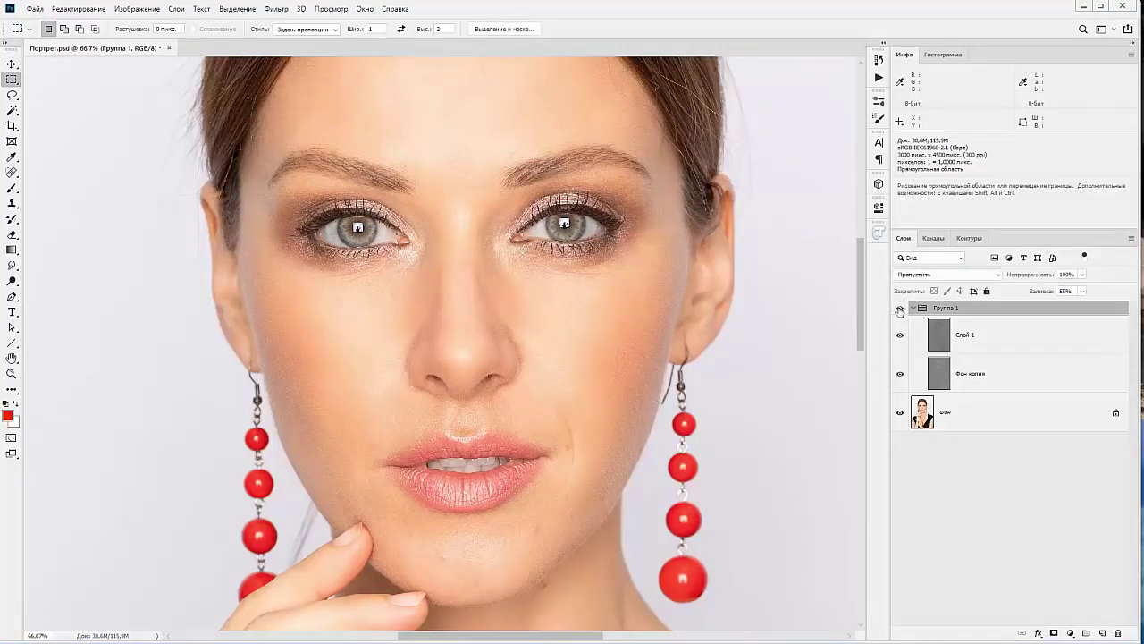
{"action": "left_click", "coordinate": [900, 308]}
{"action": "left_click", "coordinate": [901, 309]}
Try Группа 1 fill at 97% and 80%, comparing, then settle on about 48%
{"action": "left_click_drag", "start_coordinate": [1041, 291], "coordinate": [1064, 293]}
{"action": "left_click", "coordinate": [900, 309]}
{"action": "left_click", "coordinate": [900, 308]}
{"action": "left_click", "coordinate": [900, 309]}
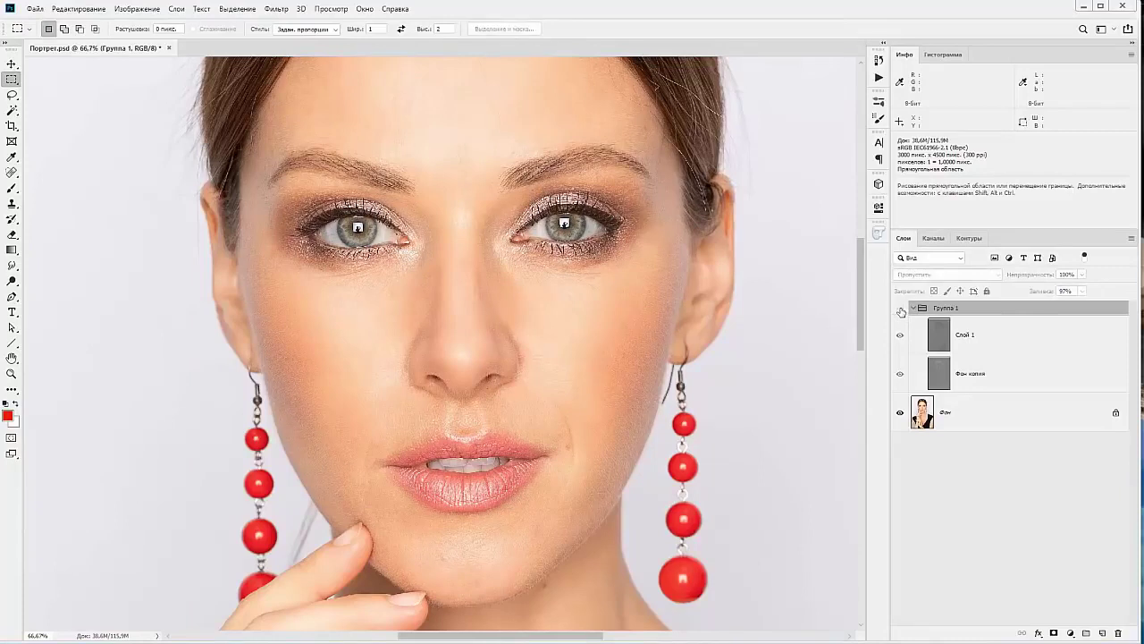
{"action": "left_click", "coordinate": [900, 309]}
{"action": "left_click", "coordinate": [901, 308]}
{"action": "left_click", "coordinate": [901, 309]}
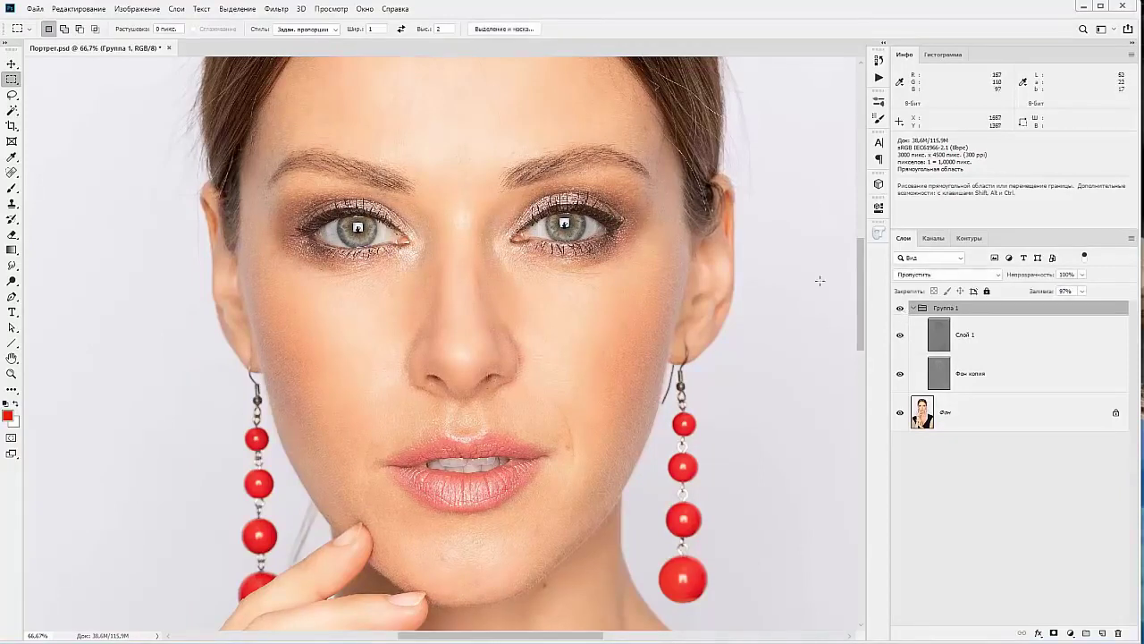
{"action": "left_click_drag", "start_coordinate": [1044, 295], "coordinate": [1017, 296]}
{"action": "left_click_drag", "start_coordinate": [1017, 296], "coordinate": [1037, 293]}
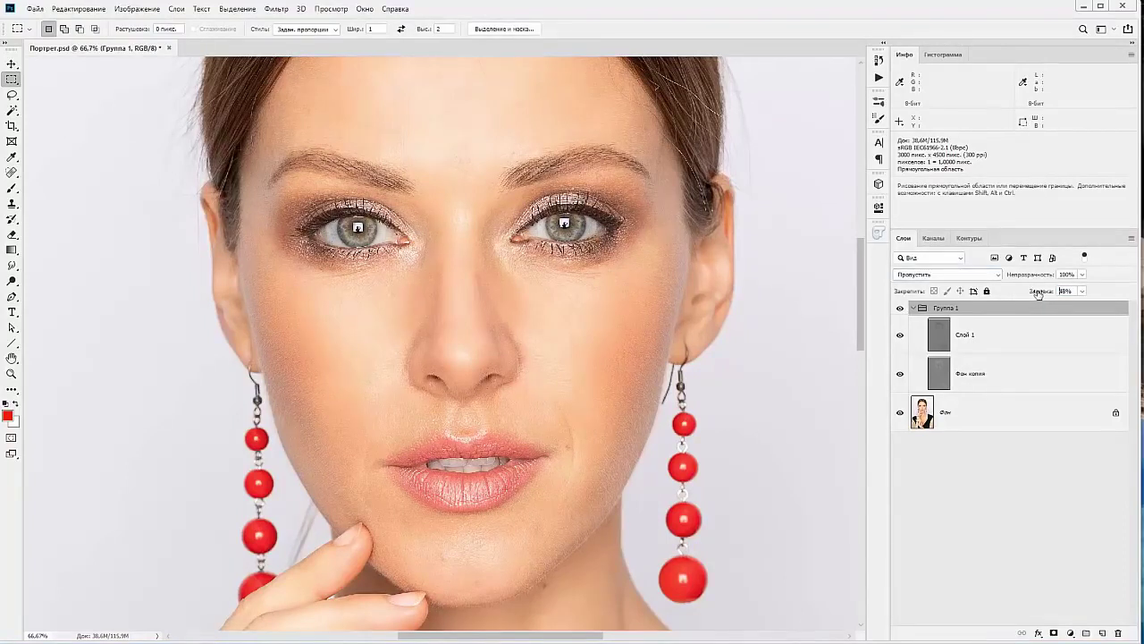